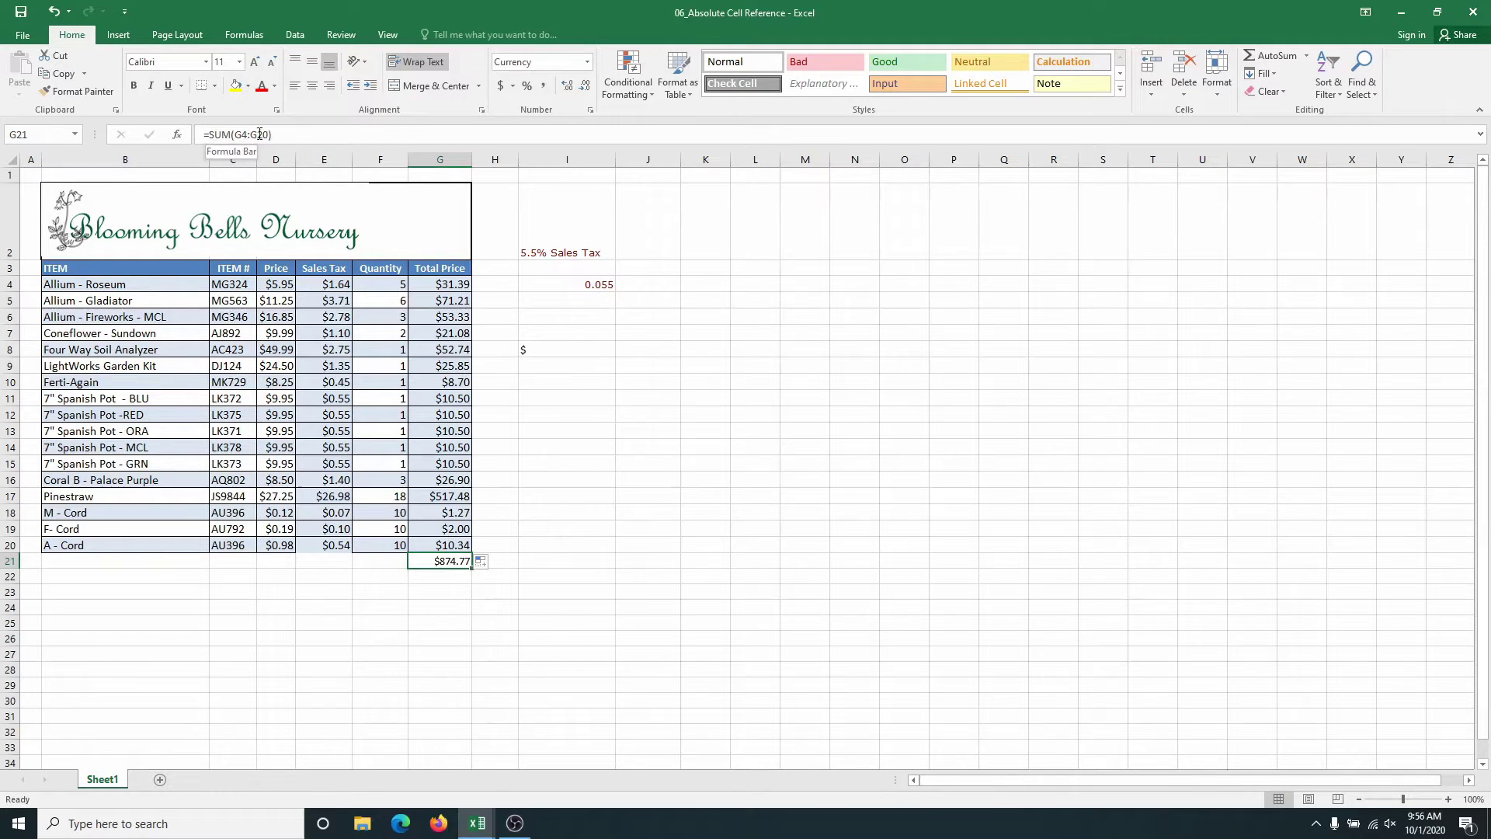
- Examine the SUM formula in cell G21 that totals the Total Price column
{"action": "left_click_drag", "start_coordinate": [203, 134], "coordinate": [339, 146]}
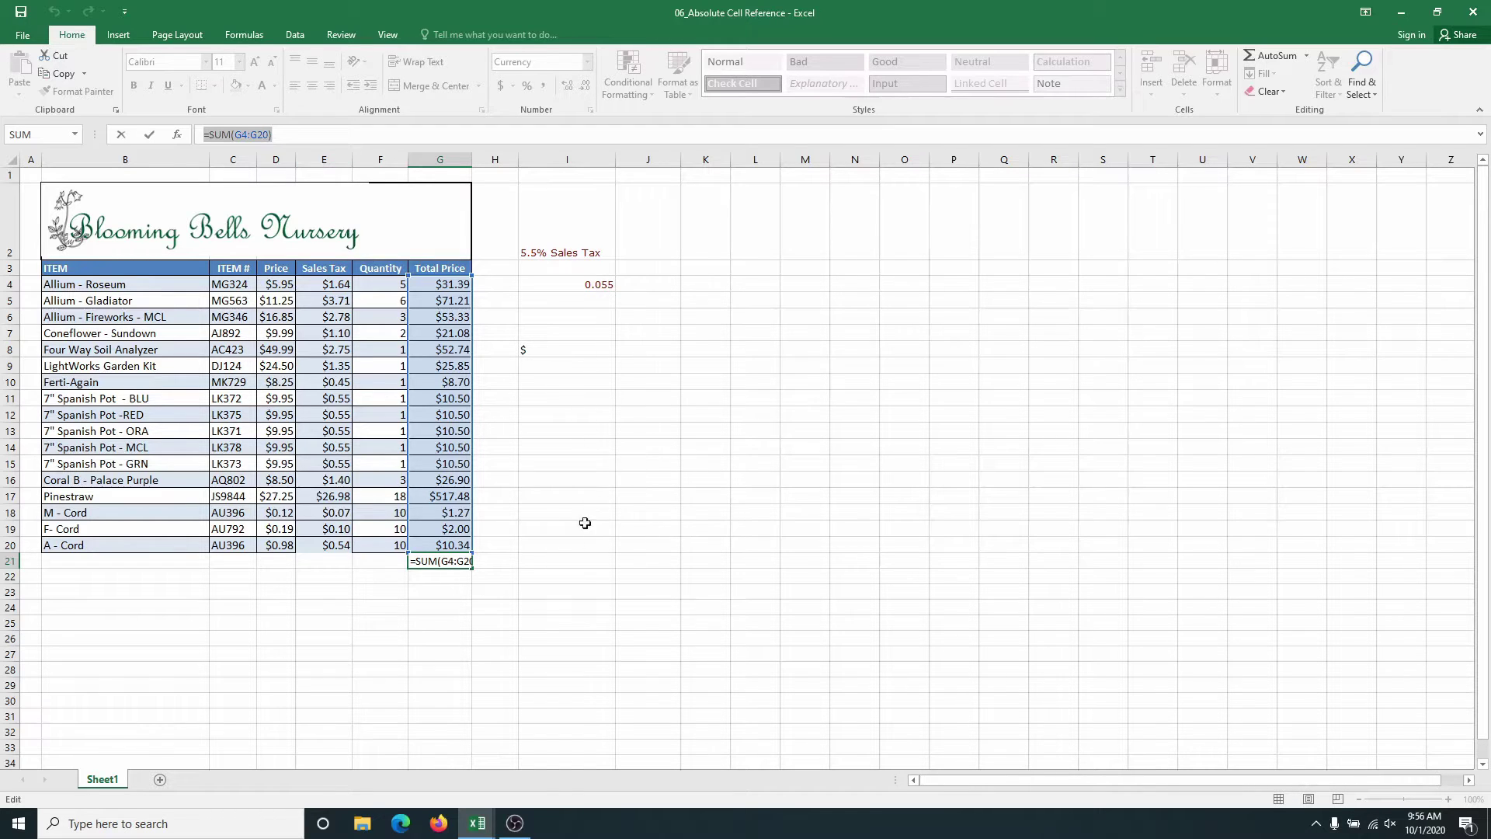
{"action": "mouse_move", "coordinate": [472, 833]}
{"action": "key", "text": "Return"}
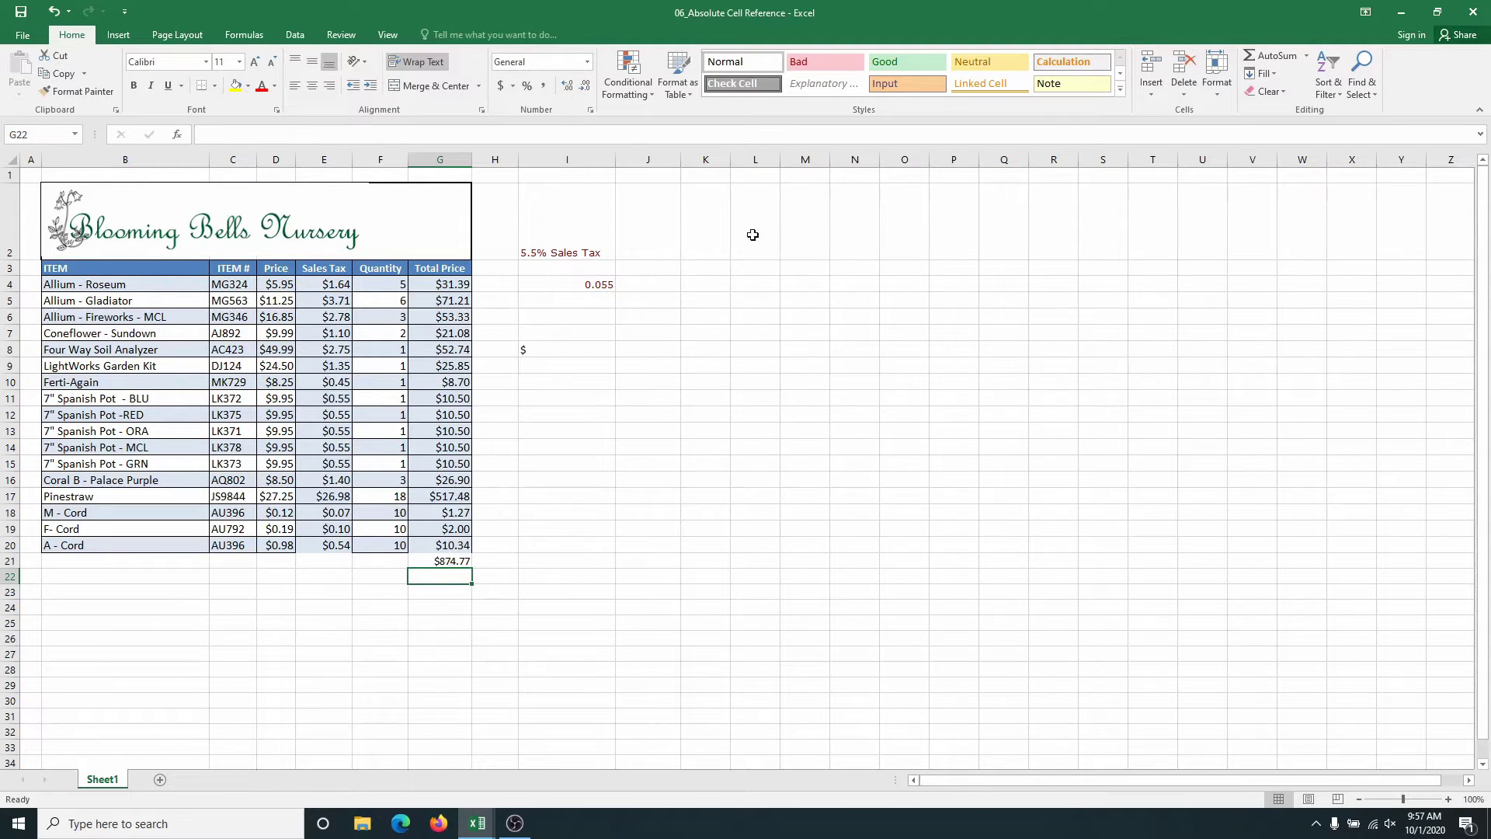
- Widen column L and enter =sum(E4:E20) in cell L2 to total the Sales Tax column
{"action": "left_click", "coordinate": [770, 192]}
{"action": "left_click_drag", "start_coordinate": [781, 159], "coordinate": [984, 159]}
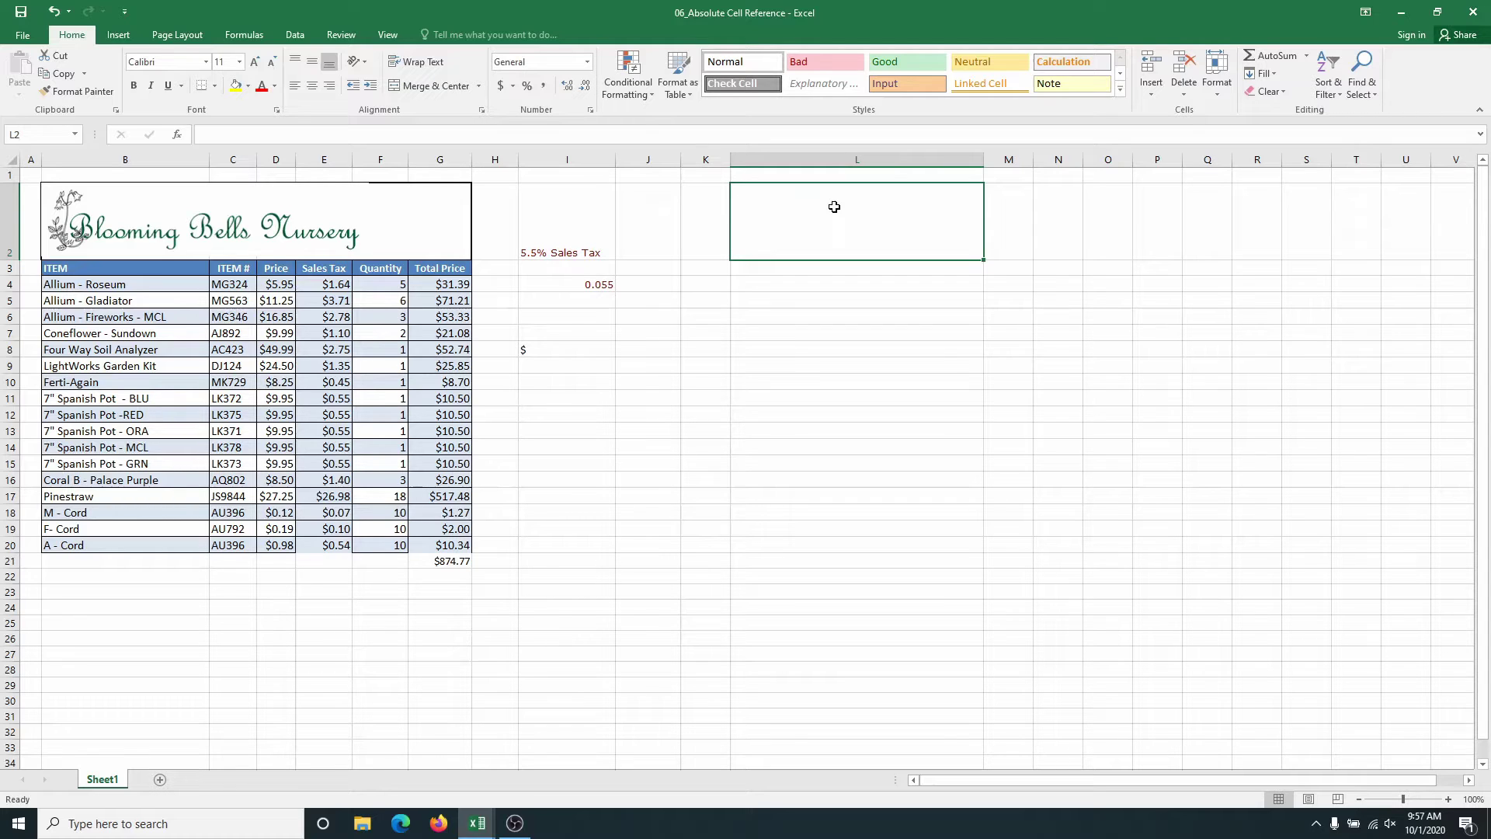
{"action": "type", "text": "="}
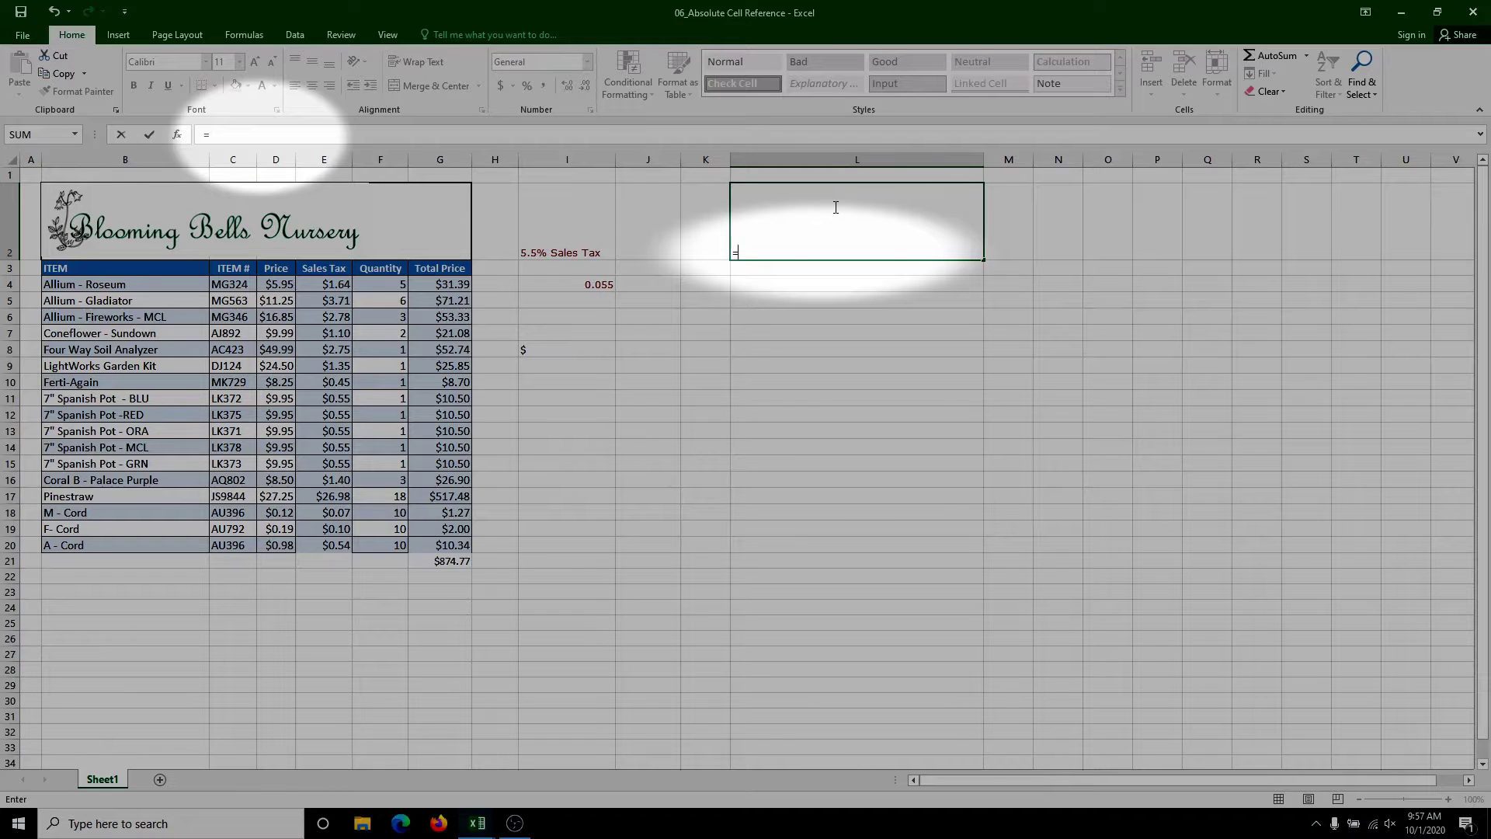
{"action": "type", "text": "sum"}
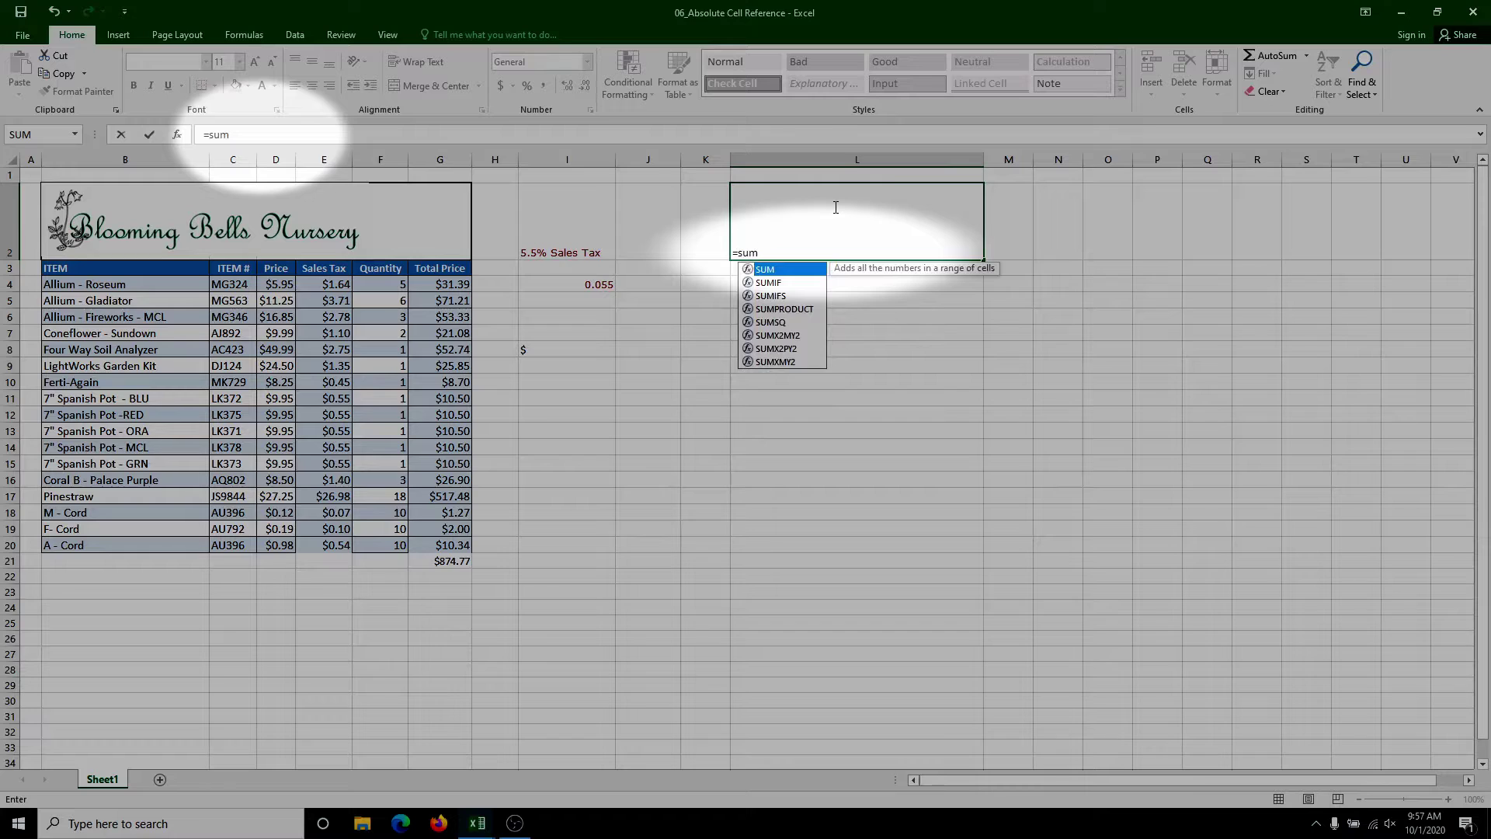
{"action": "type", "text": "("}
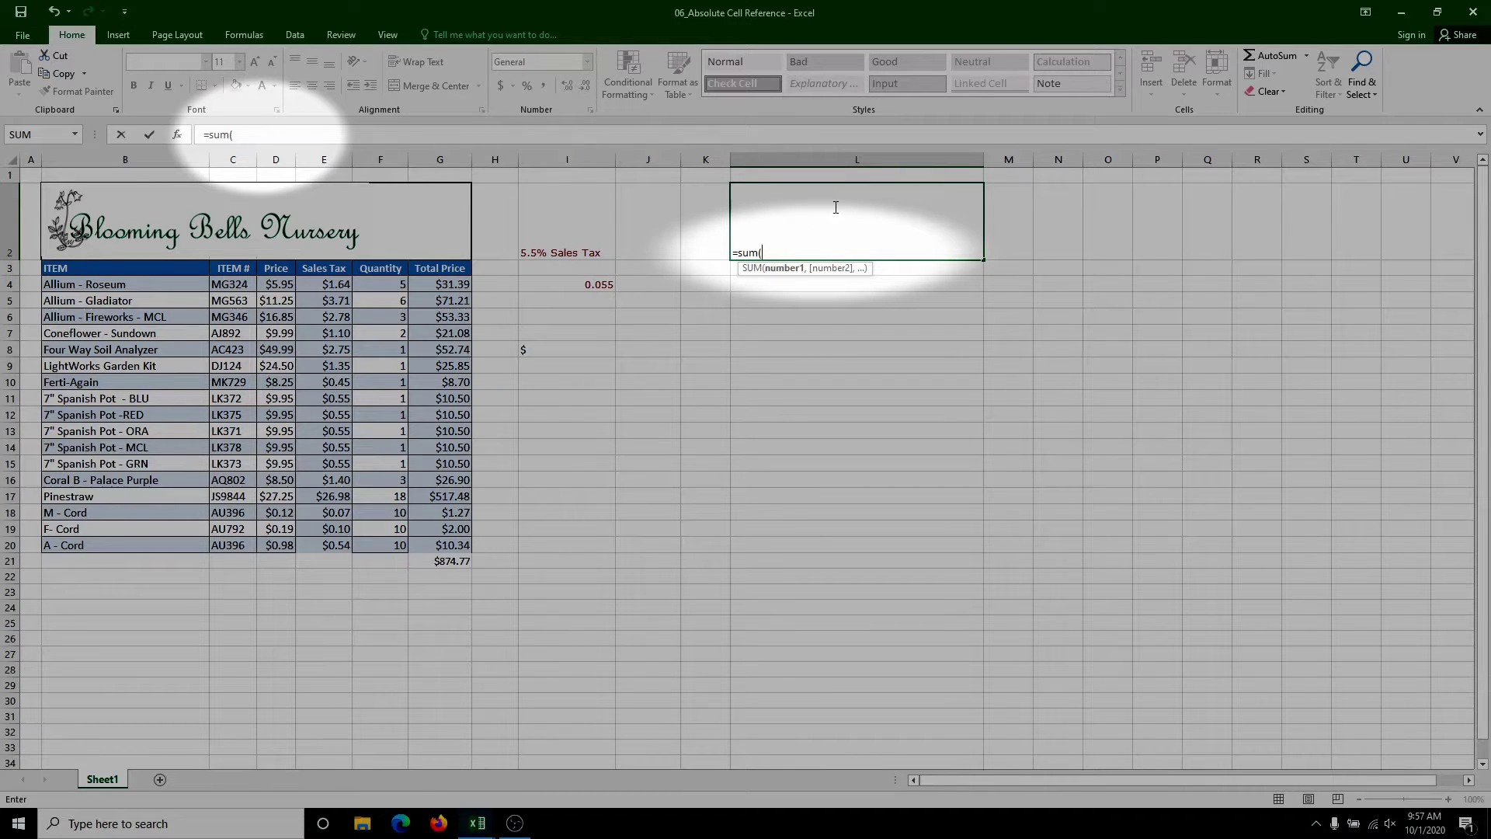
{"action": "left_click", "coordinate": [332, 285]}
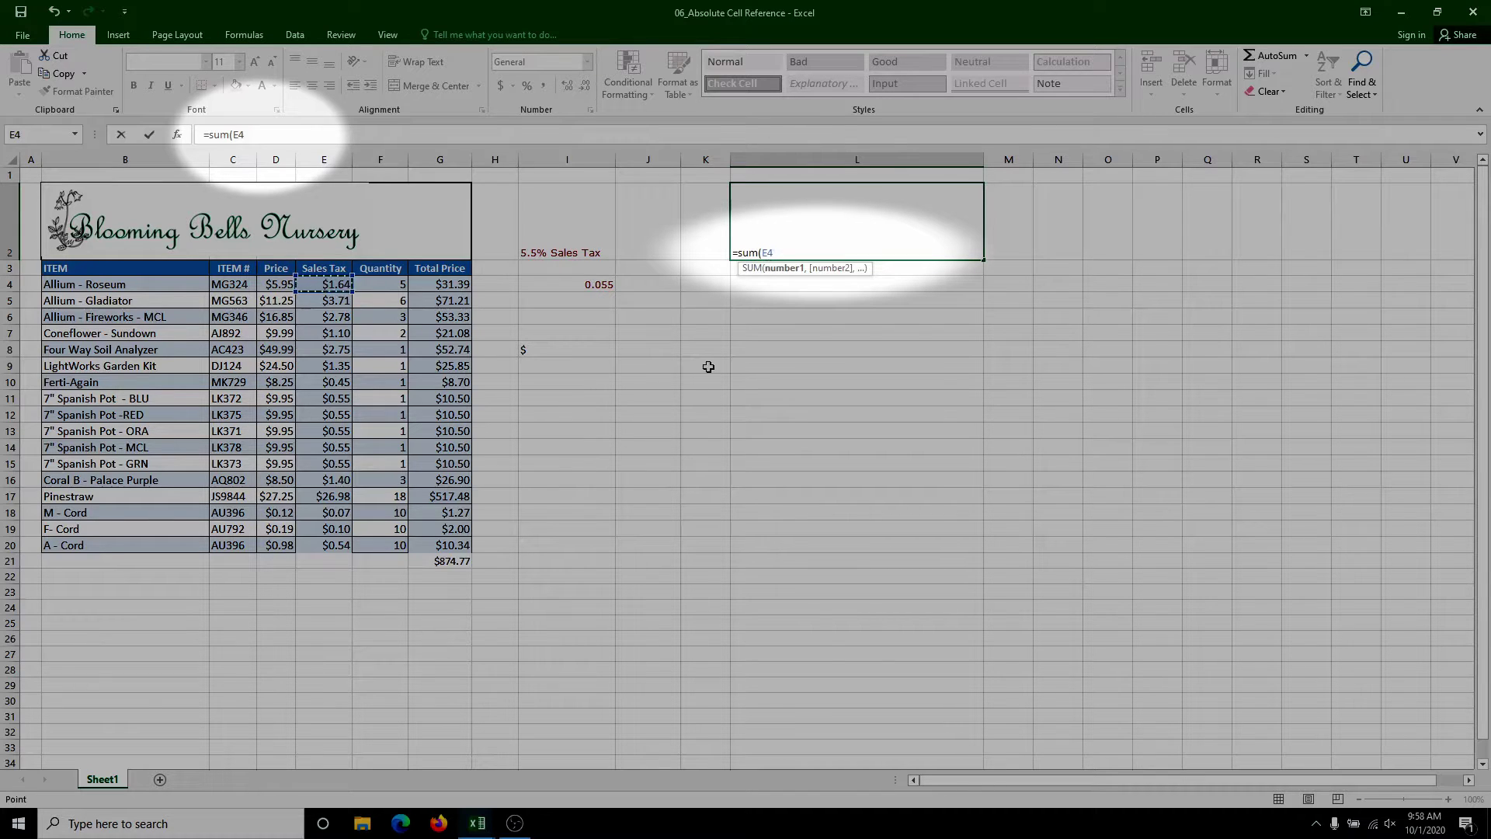
{"action": "key", "text": "F8"}
{"action": "left_click", "coordinate": [325, 548]}
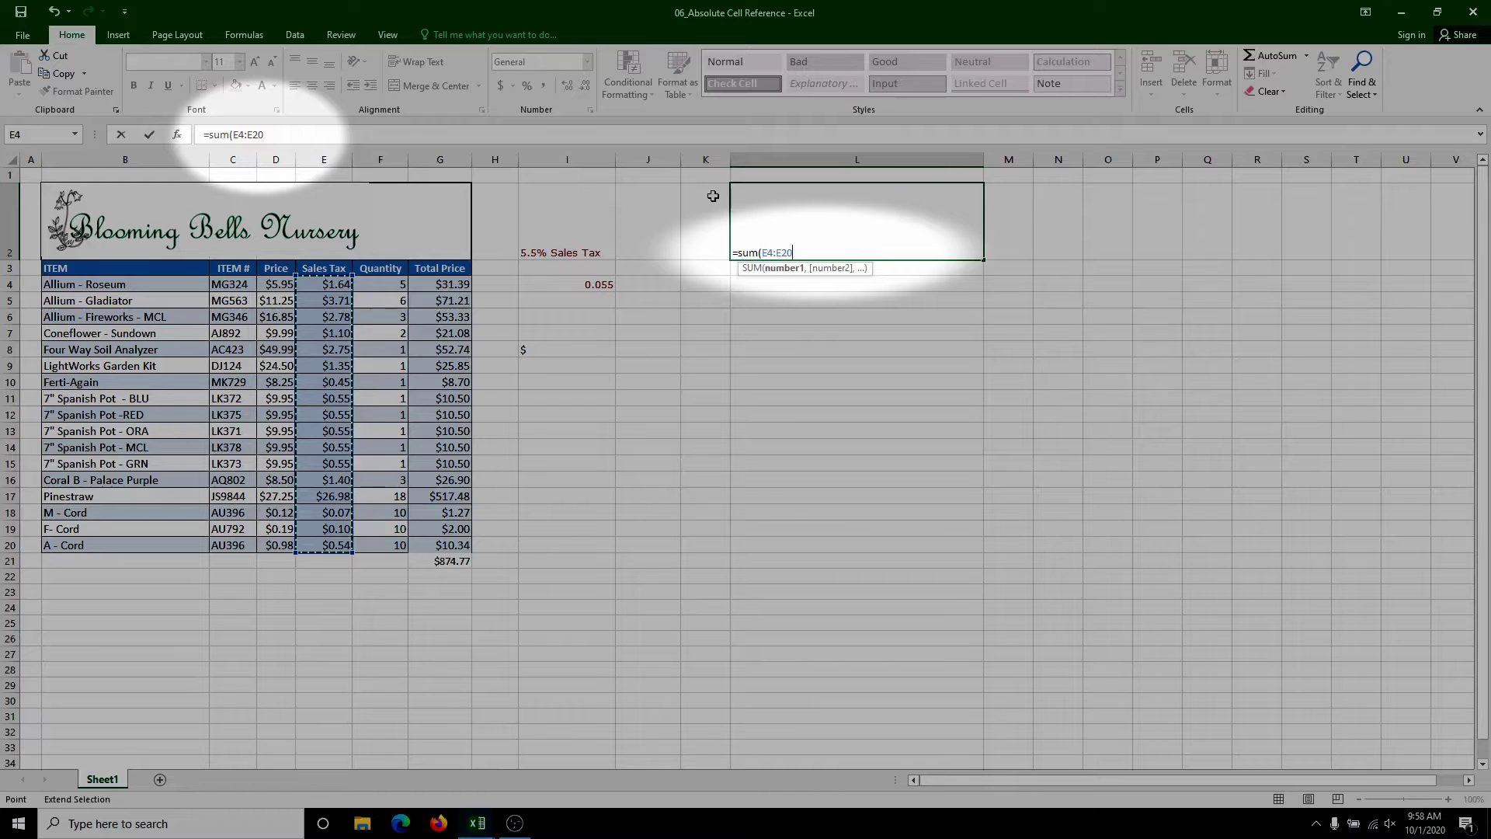
{"action": "type", "text": ")"}
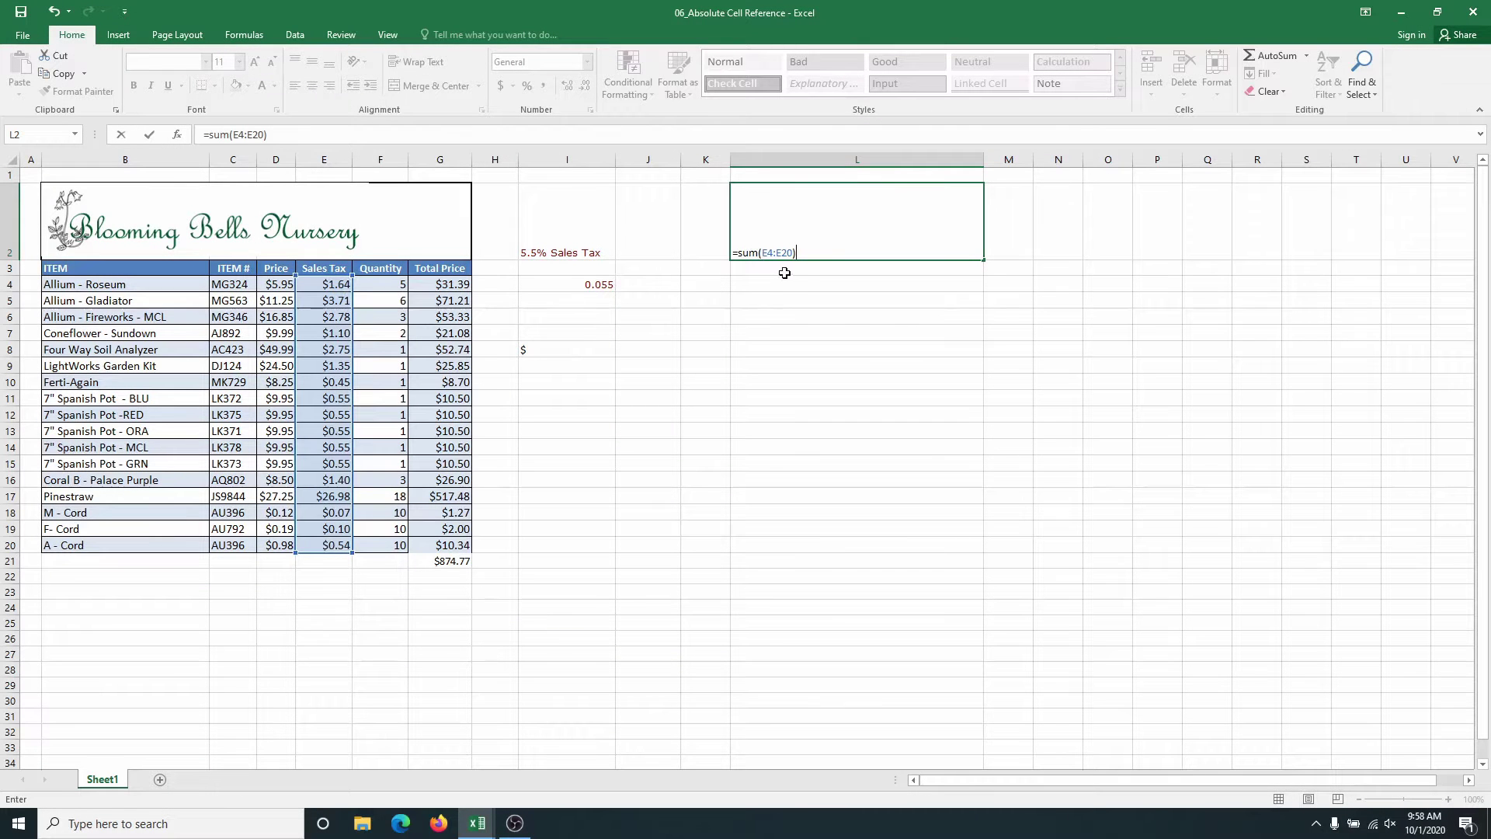
{"action": "key", "text": "ctrl+Return"}
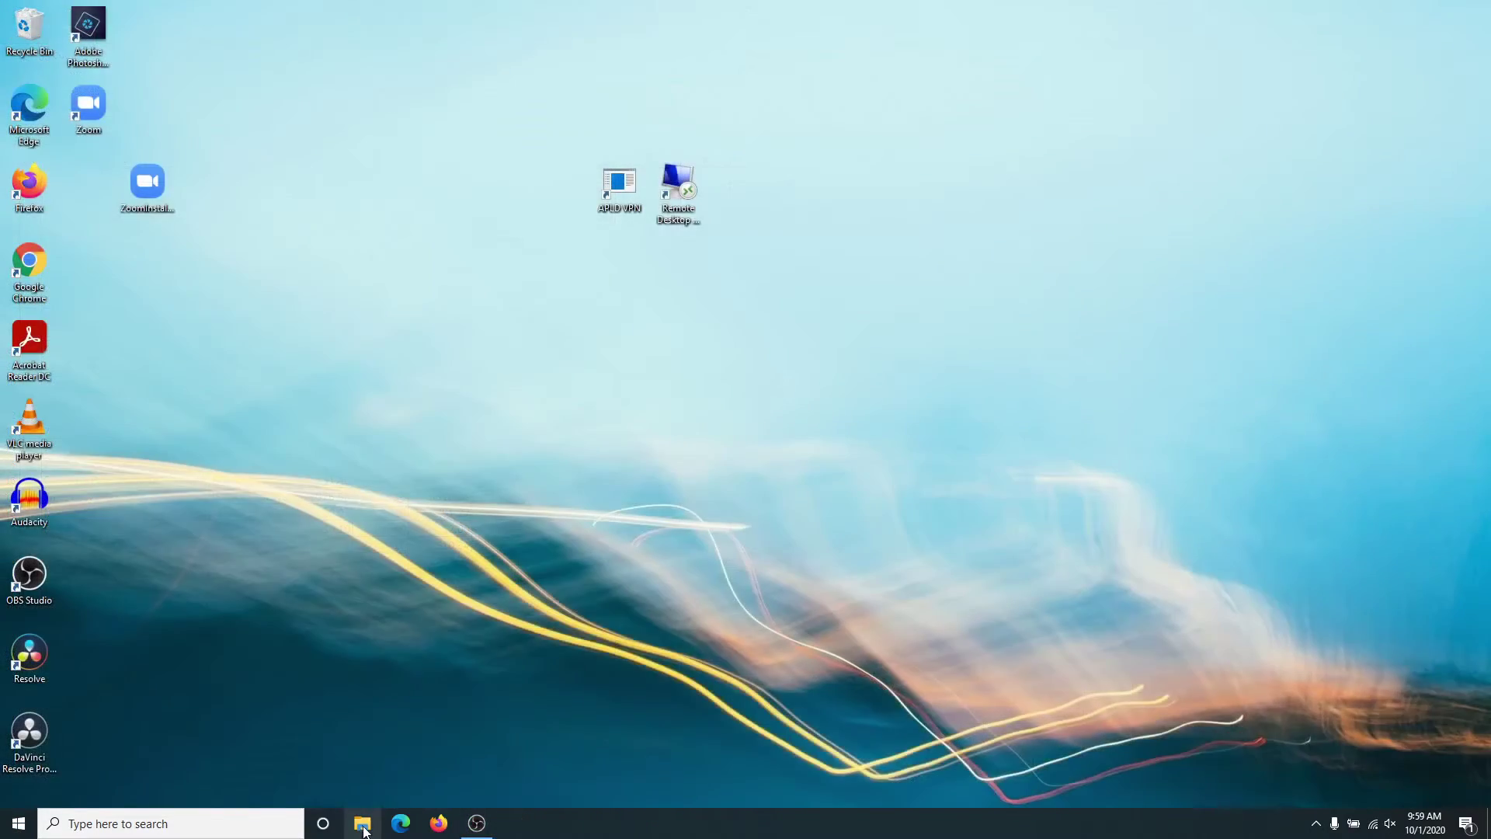
- Open the workbook 07_Monthly Budget Basic Functions from the Excel 2016 -Intermediate I Formulas and Functions folder in File Explorer
{"action": "left_click", "coordinate": [363, 824]}
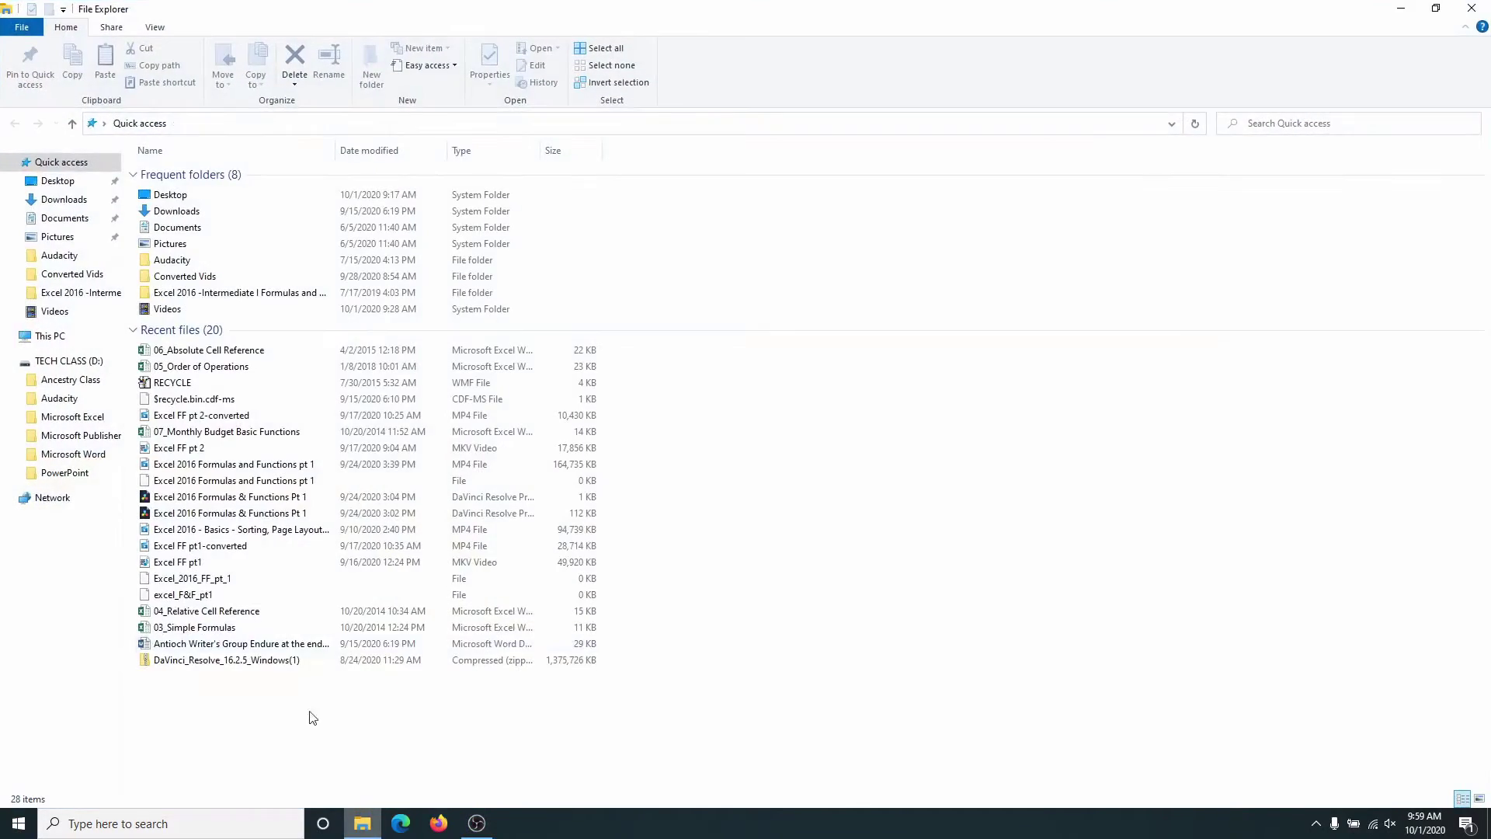
{"action": "left_click", "coordinate": [81, 293]}
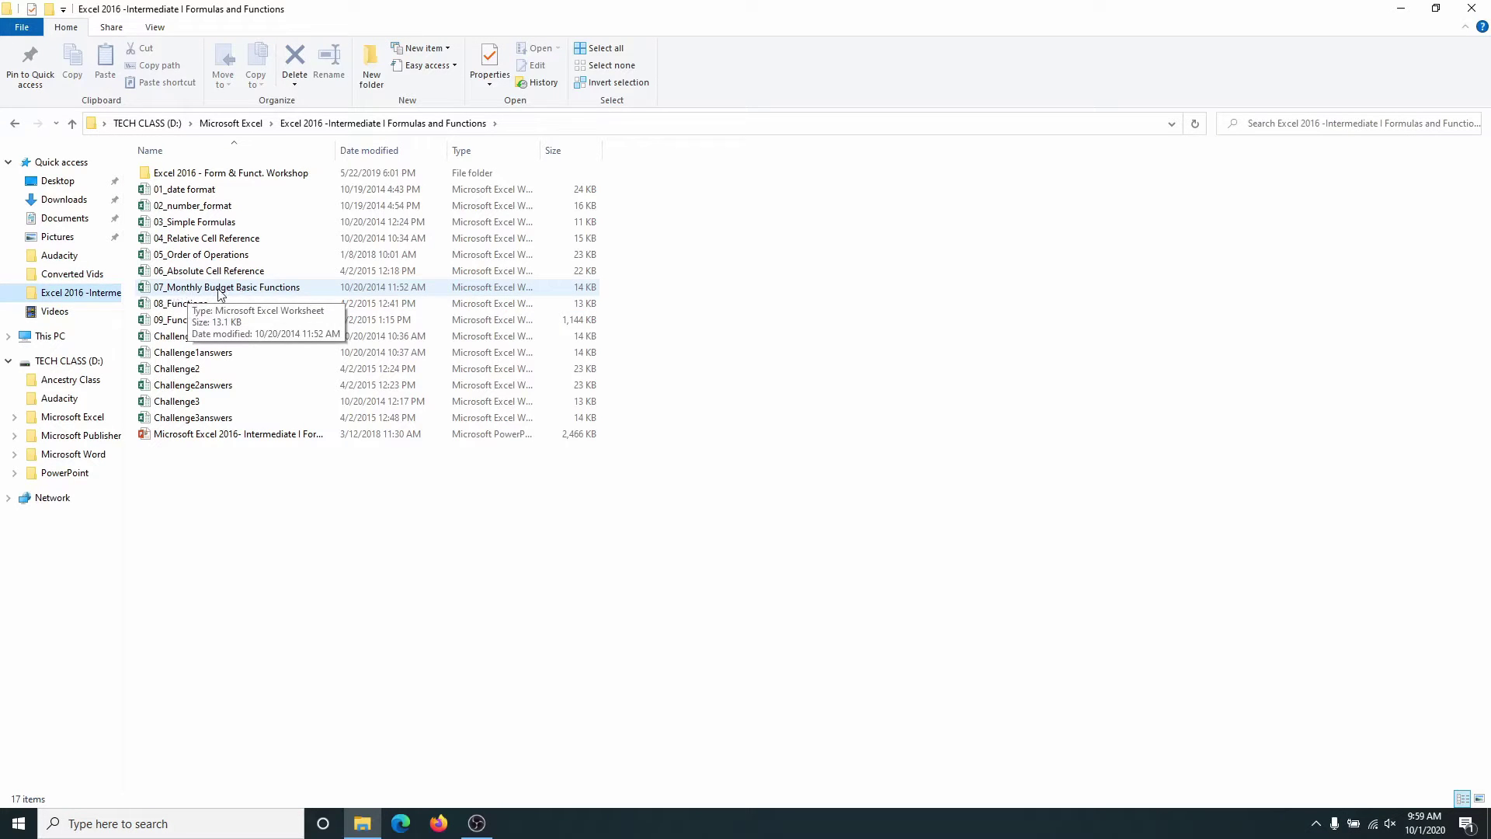
{"action": "left_click", "coordinate": [238, 289]}
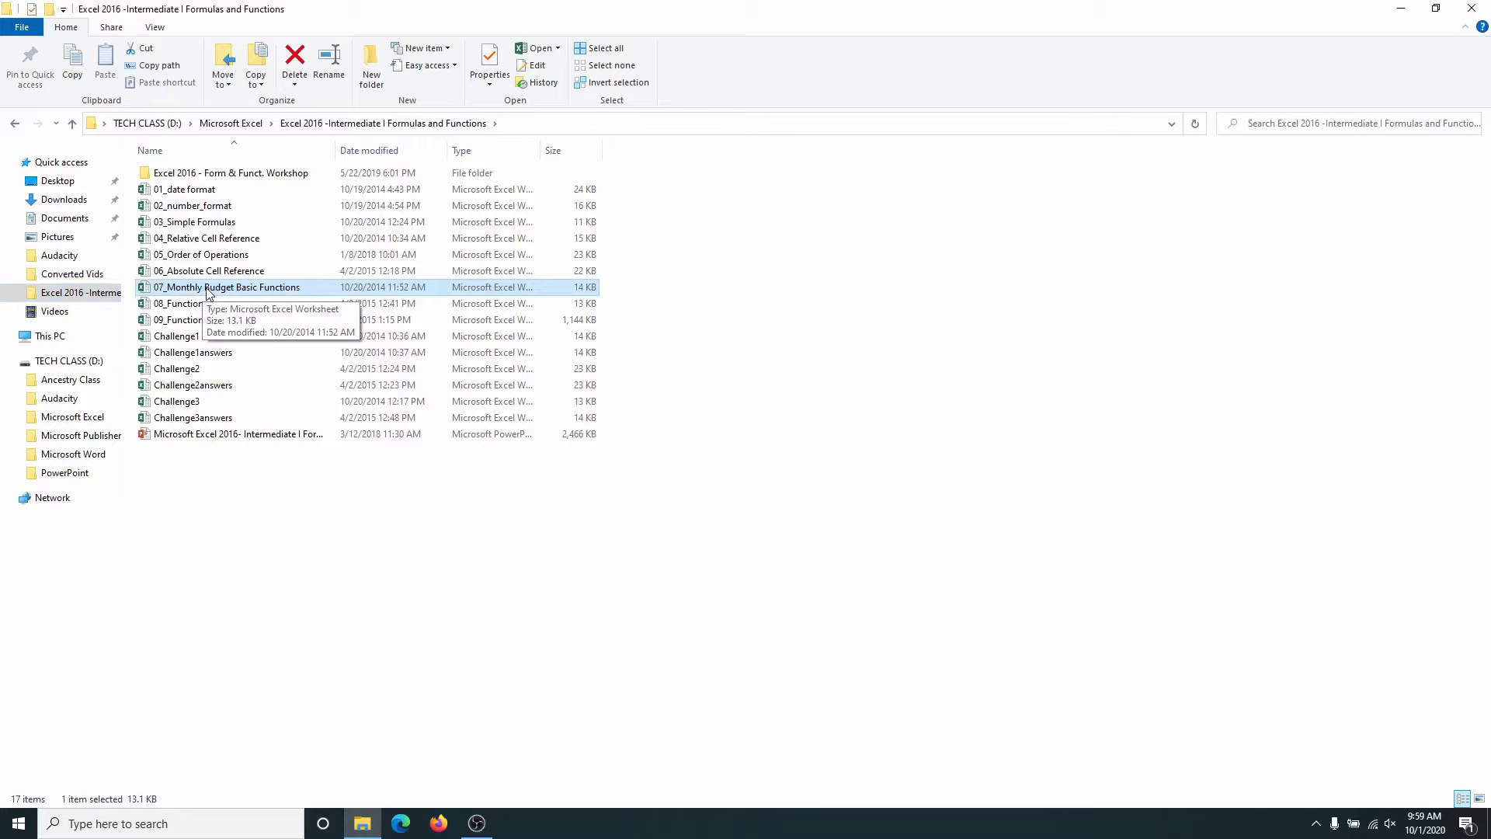
{"action": "double_click", "coordinate": [208, 291]}
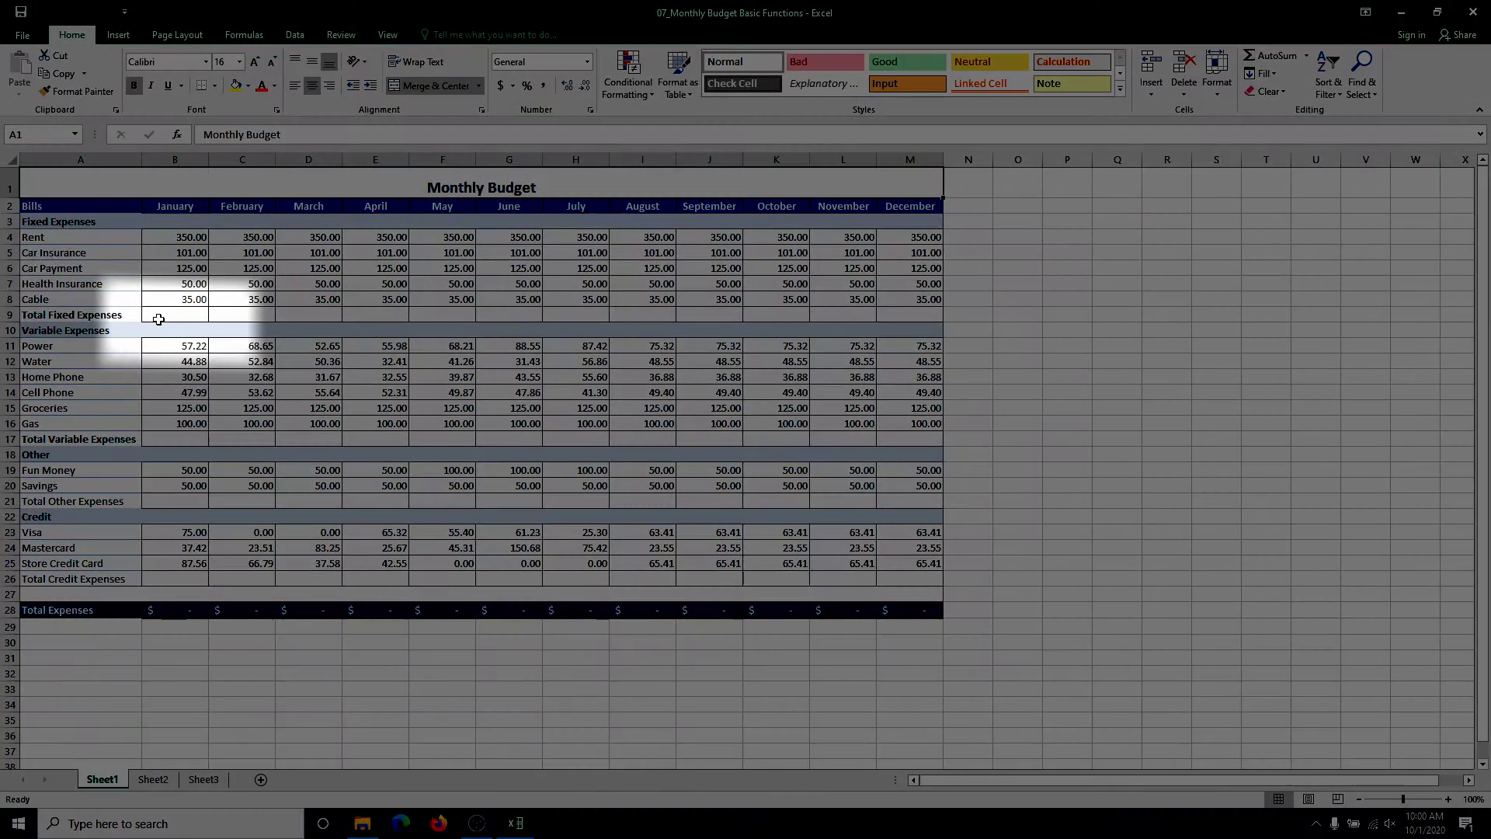
- Enter =B4+B5+B6+B7+B8 in cell B9 to add up January's fixed expenses cell by cell
{"action": "left_click", "coordinate": [186, 315]}
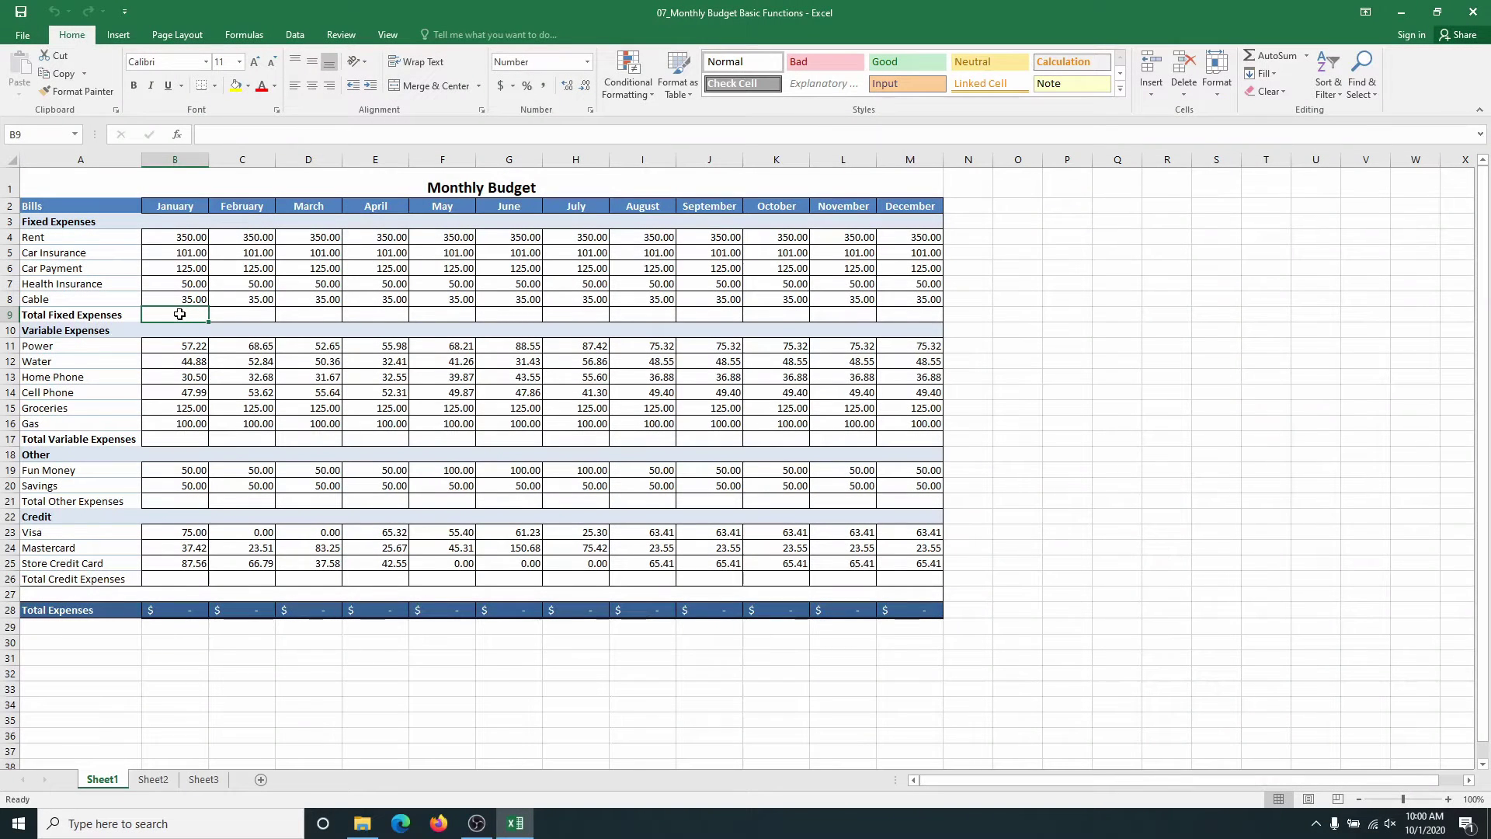
{"action": "left_click", "coordinate": [216, 137]}
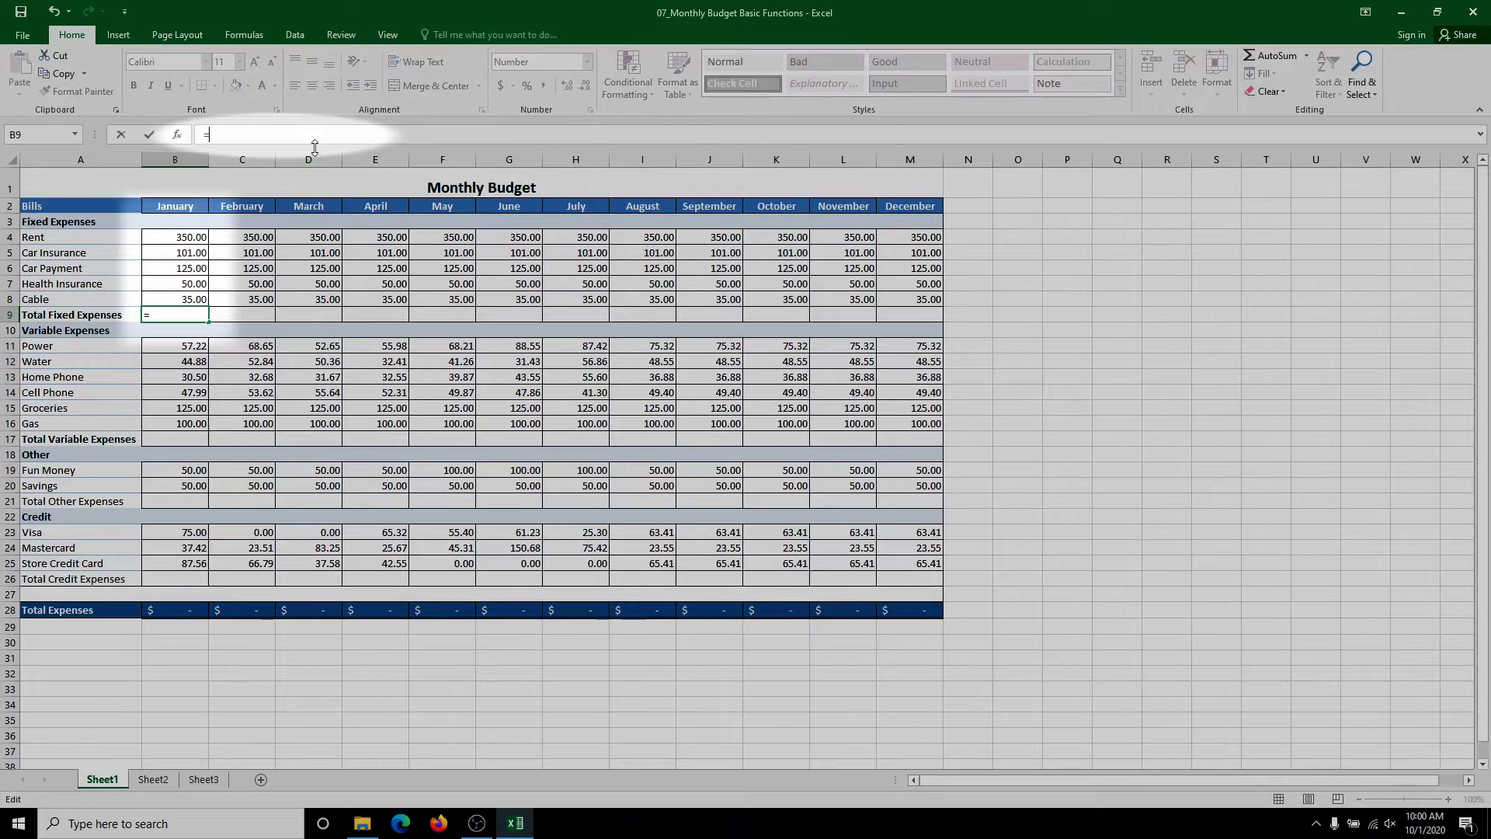
{"action": "type", "text": "="}
{"action": "left_click", "coordinate": [168, 237]}
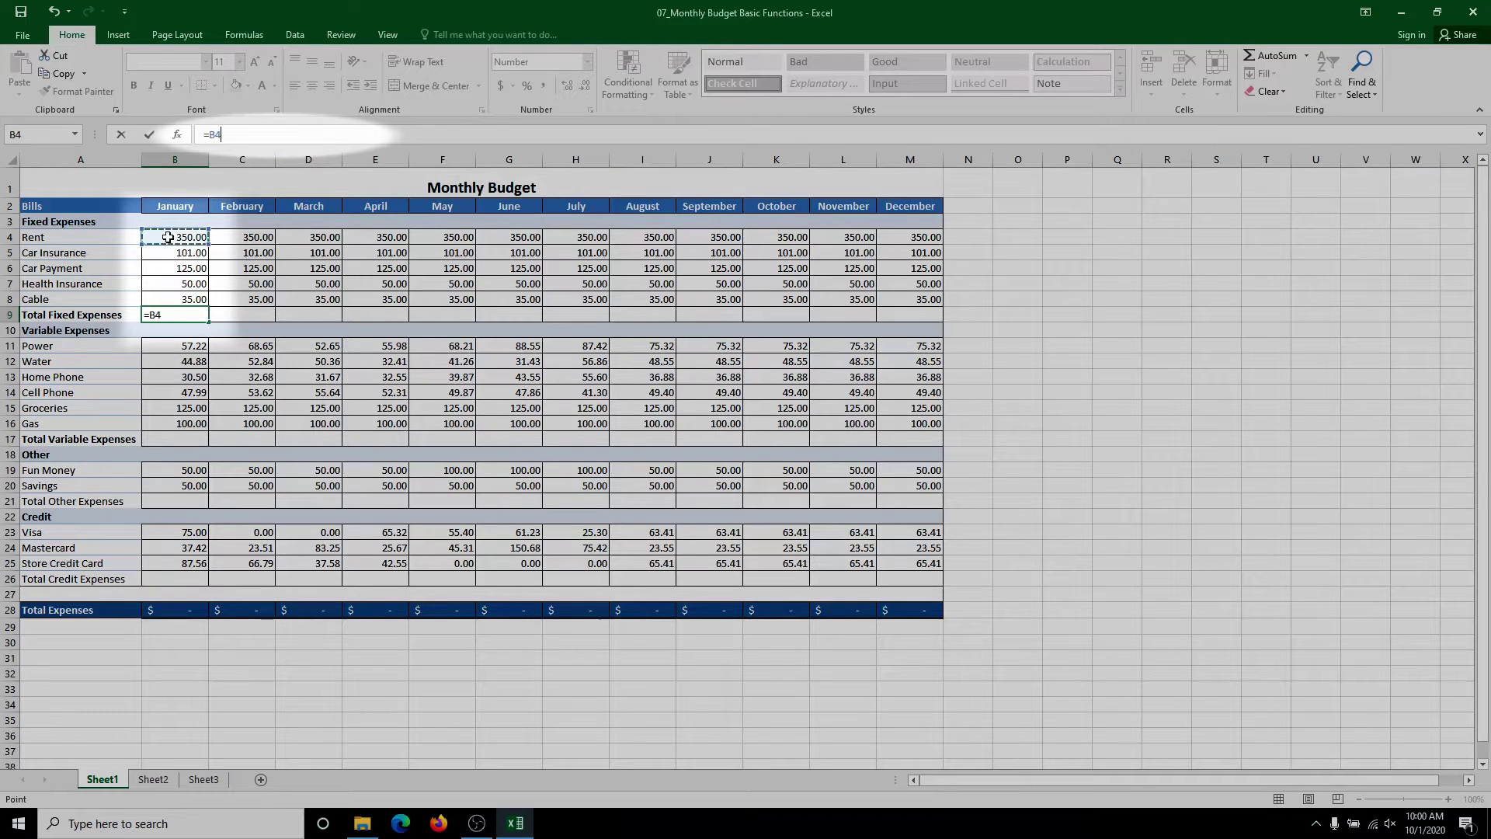
{"action": "type", "text": "+"}
{"action": "left_click", "coordinate": [175, 255]}
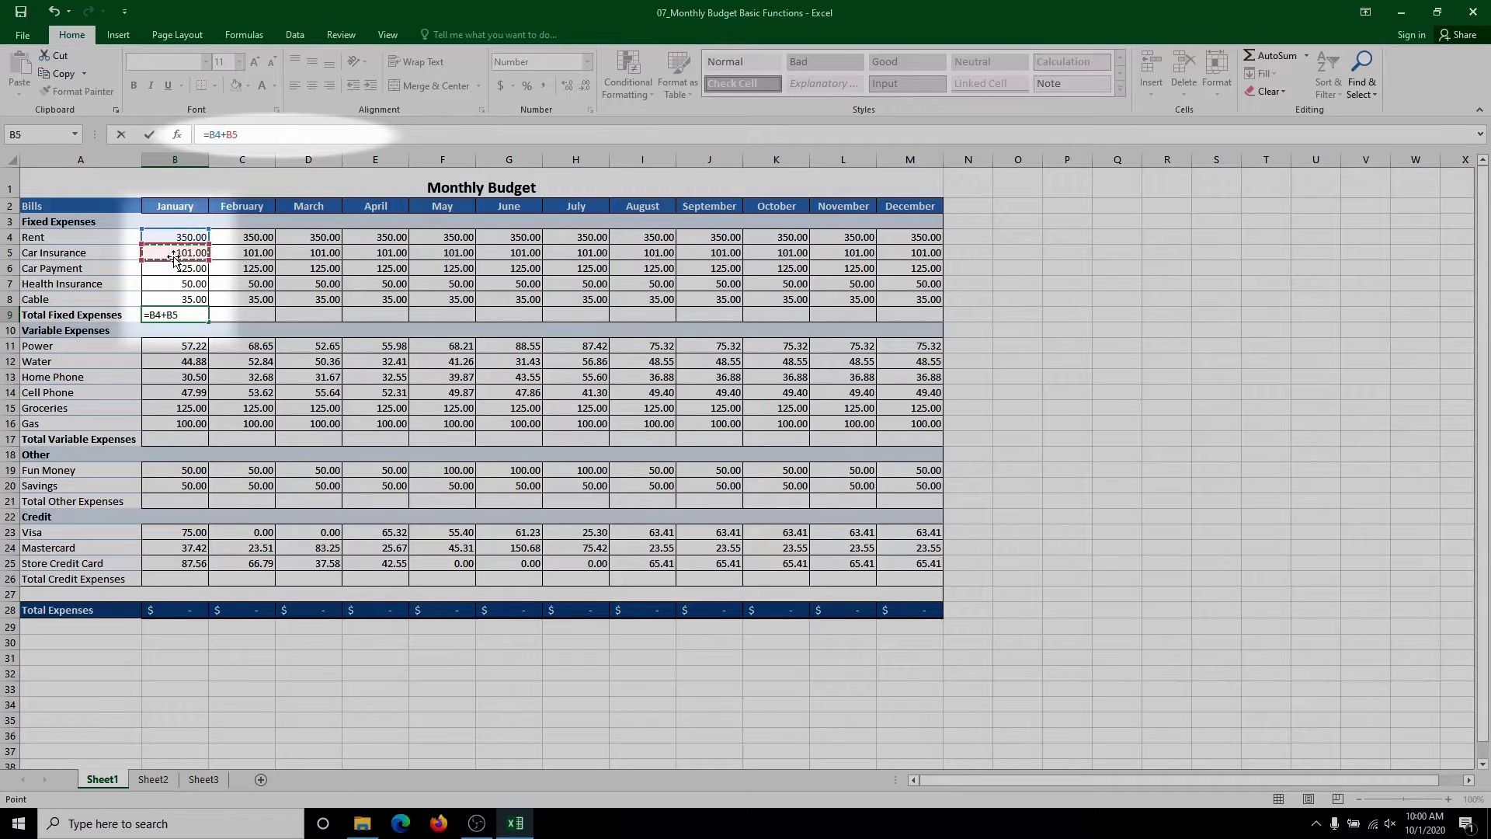
{"action": "type", "text": "+"}
{"action": "left_click", "coordinate": [167, 266]}
{"action": "type", "text": "+"}
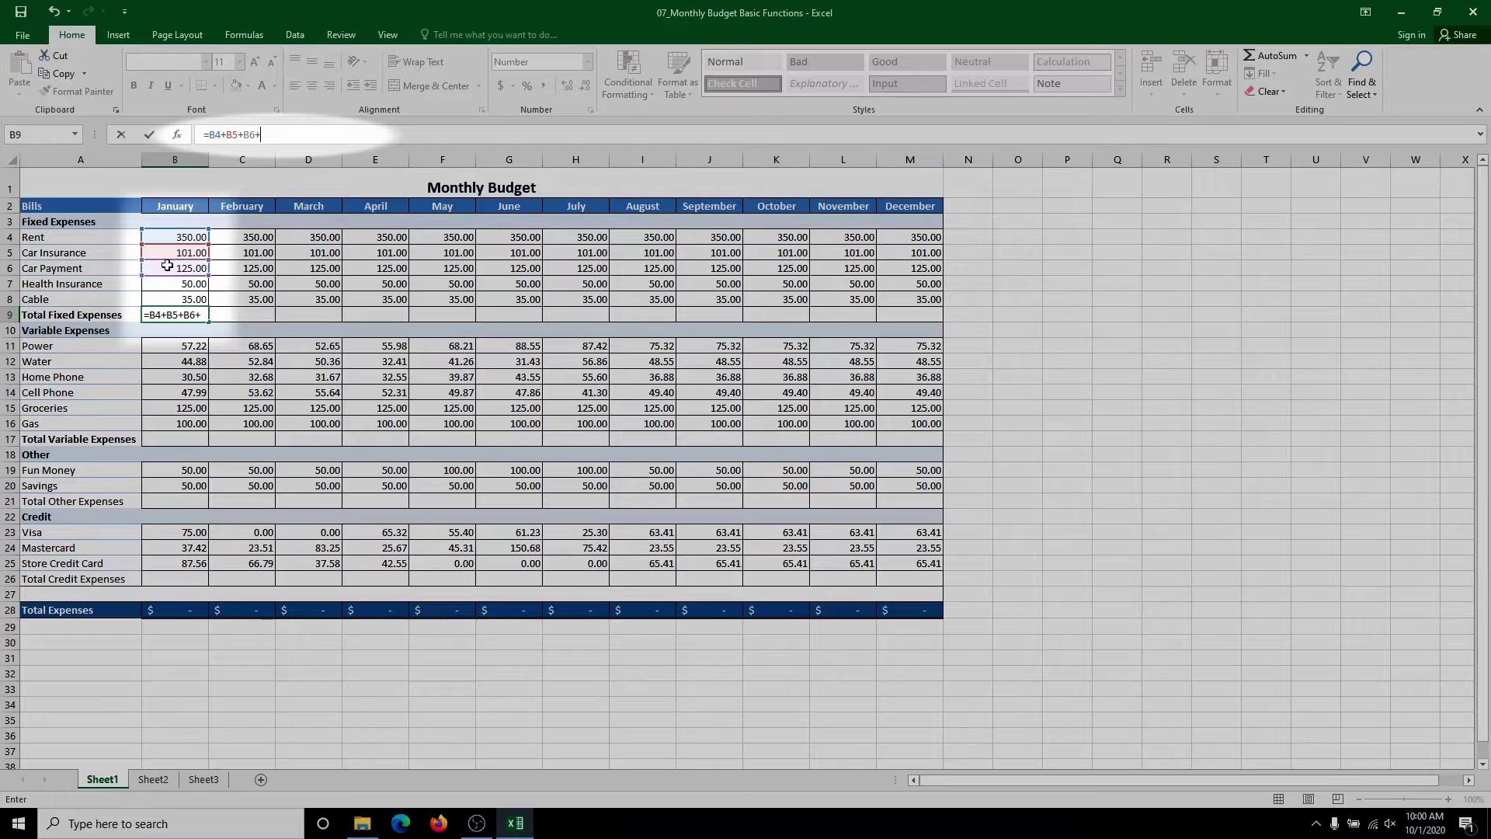
{"action": "left_click", "coordinate": [152, 285]}
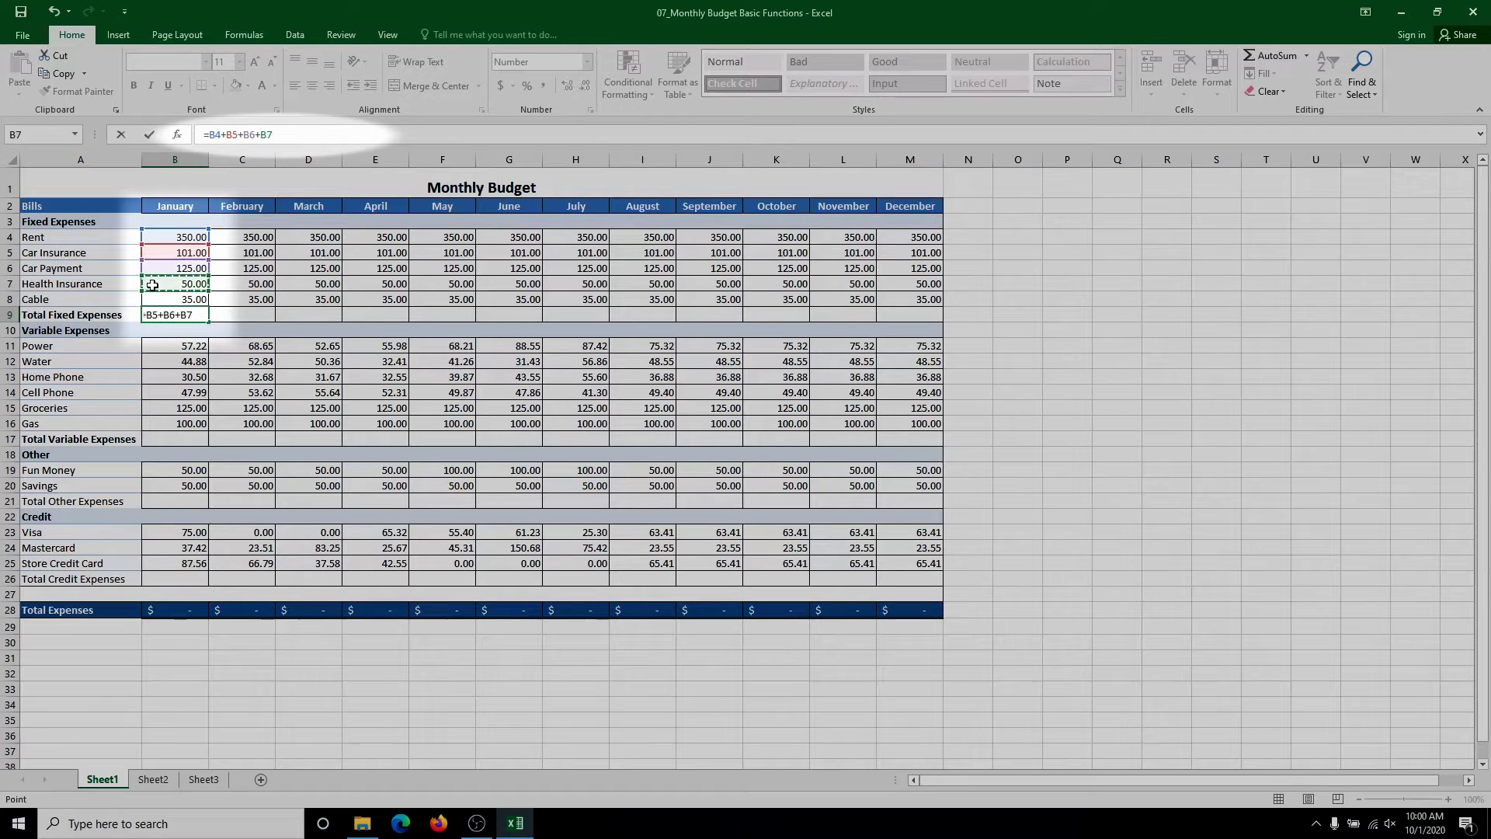
{"action": "type", "text": "+"}
{"action": "left_click", "coordinate": [177, 295]}
{"action": "key", "text": "Return"}
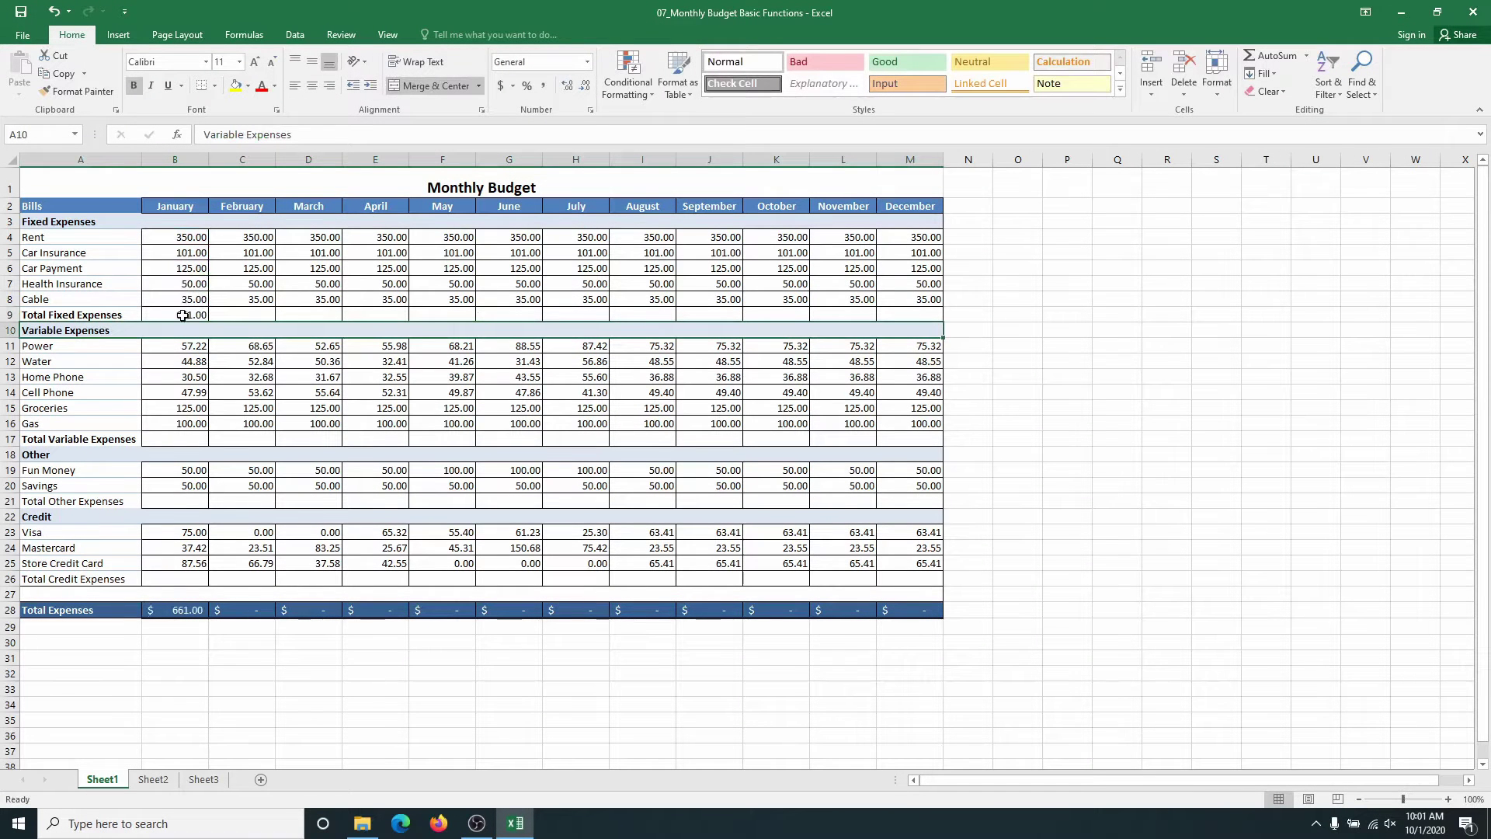
- Replace the January Total Fixed Expenses formula in cell B9 with =sum(B4:B8)
{"action": "left_click", "coordinate": [183, 314]}
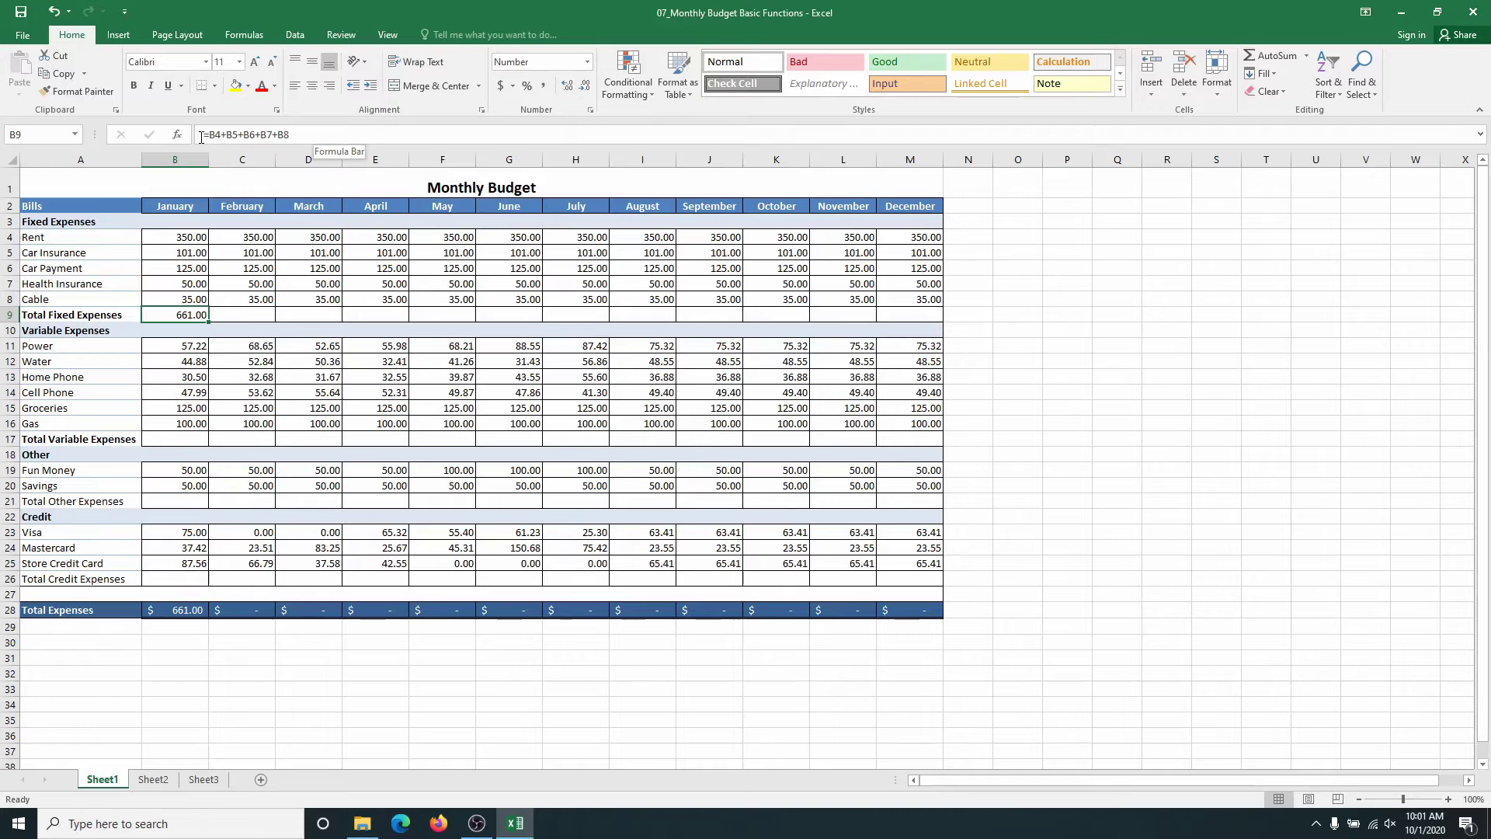
{"action": "left_click_drag", "start_coordinate": [201, 136], "coordinate": [346, 129]}
{"action": "key", "text": "BackSpace"}
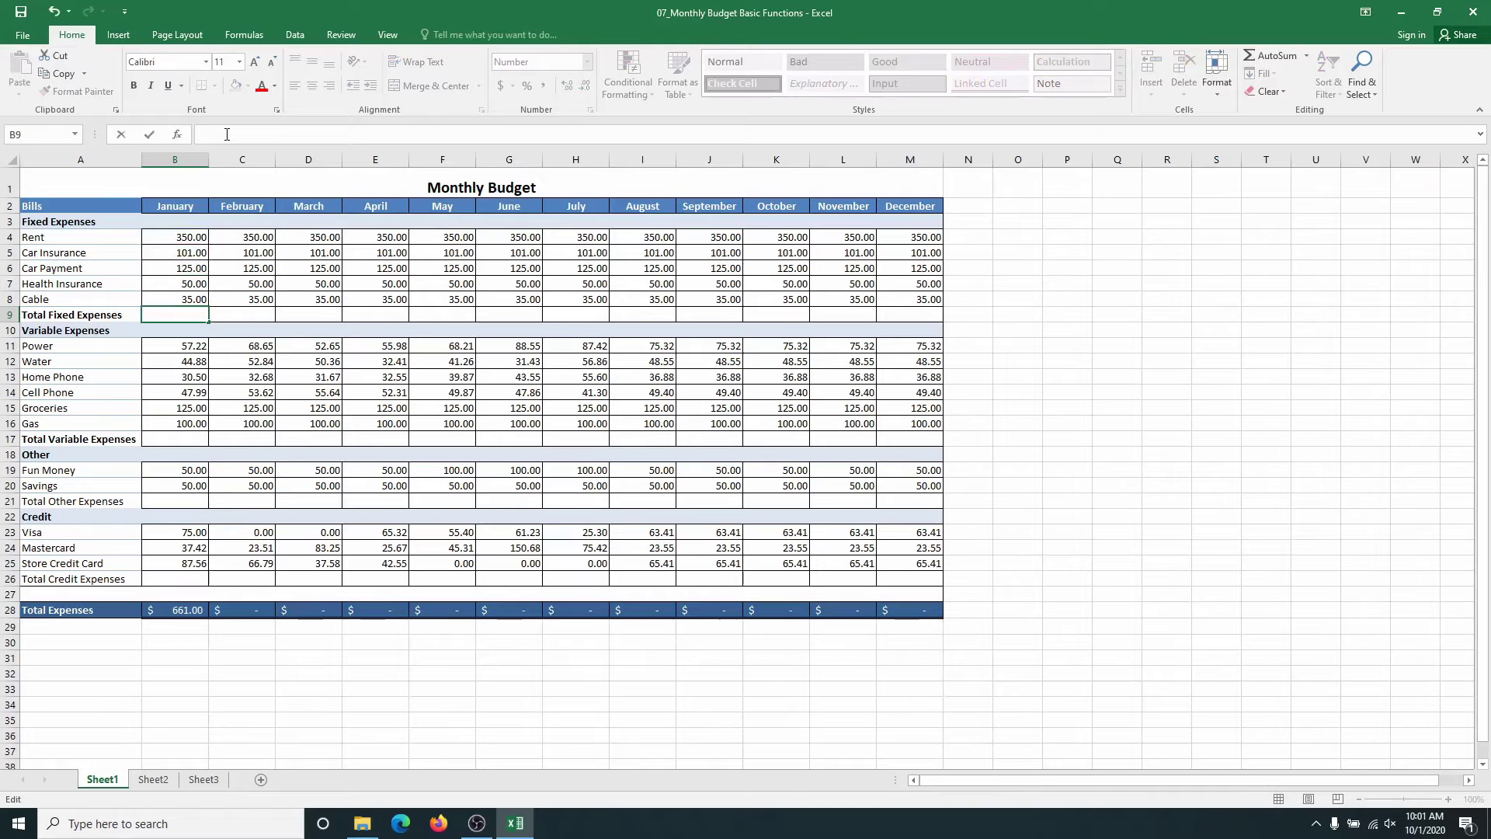
{"action": "type", "text": "="}
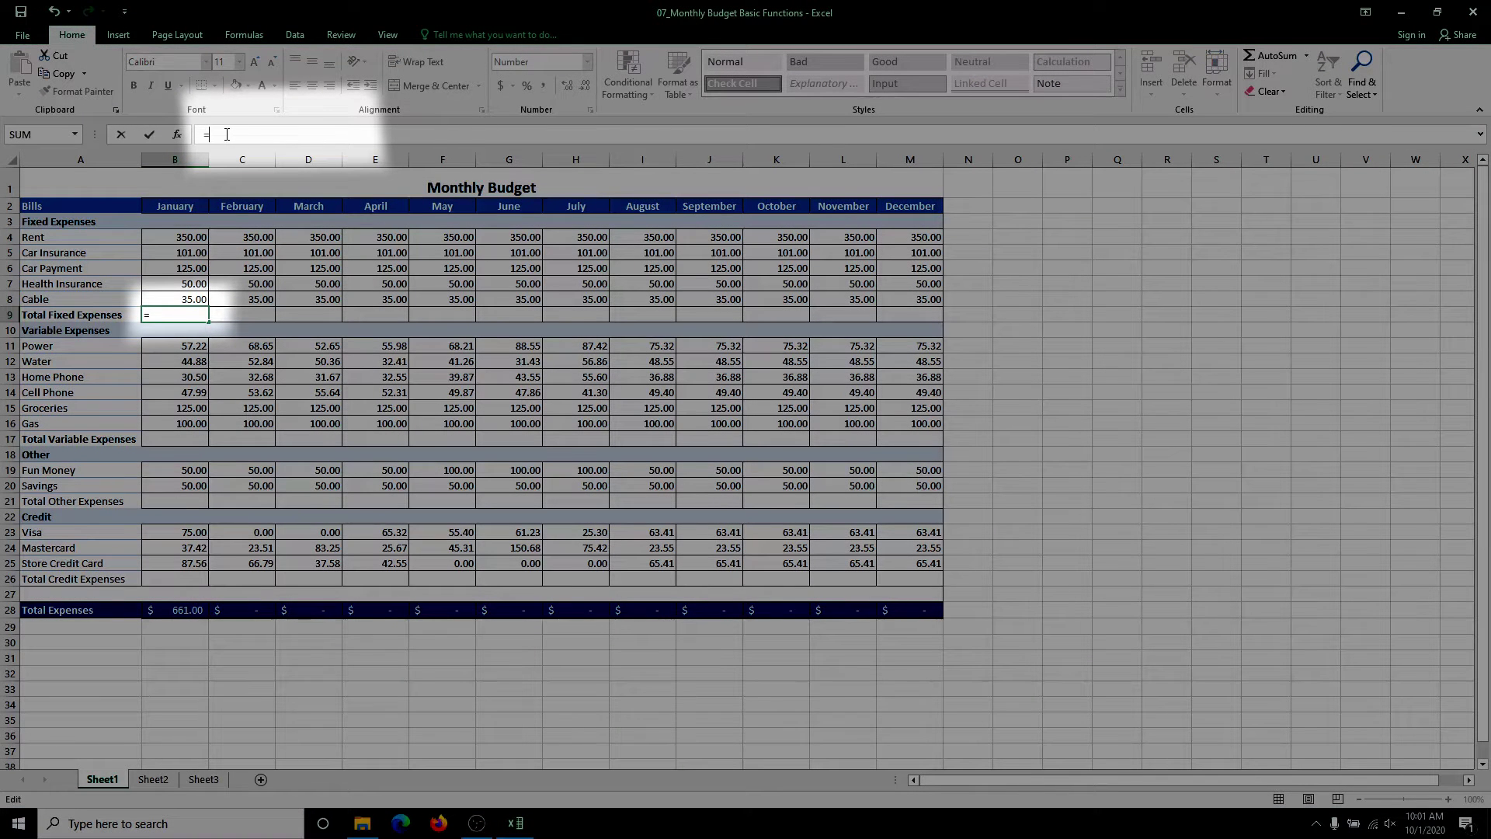
{"action": "type", "text": "sum"}
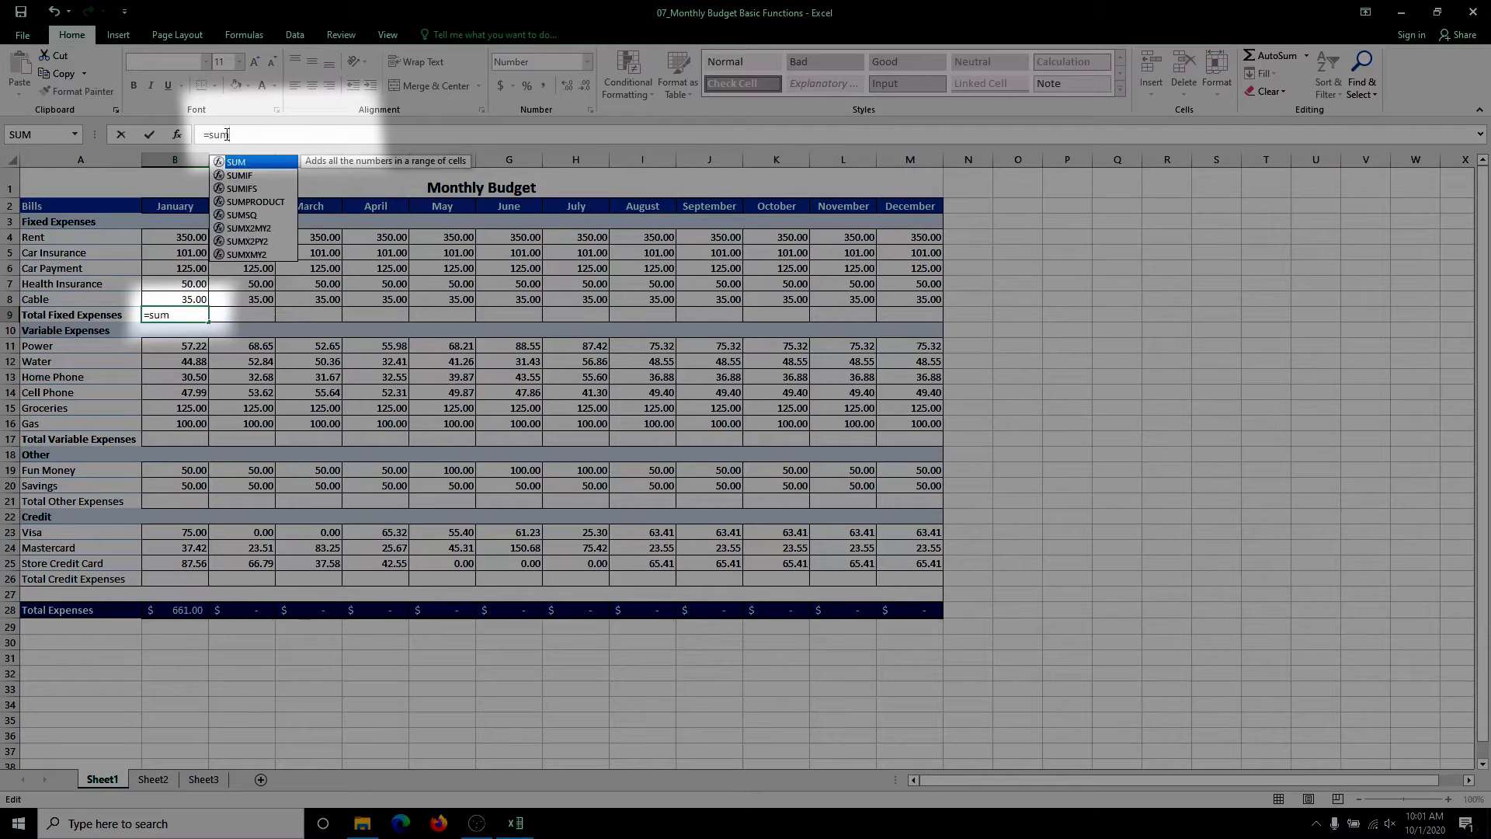
{"action": "type", "text": "("}
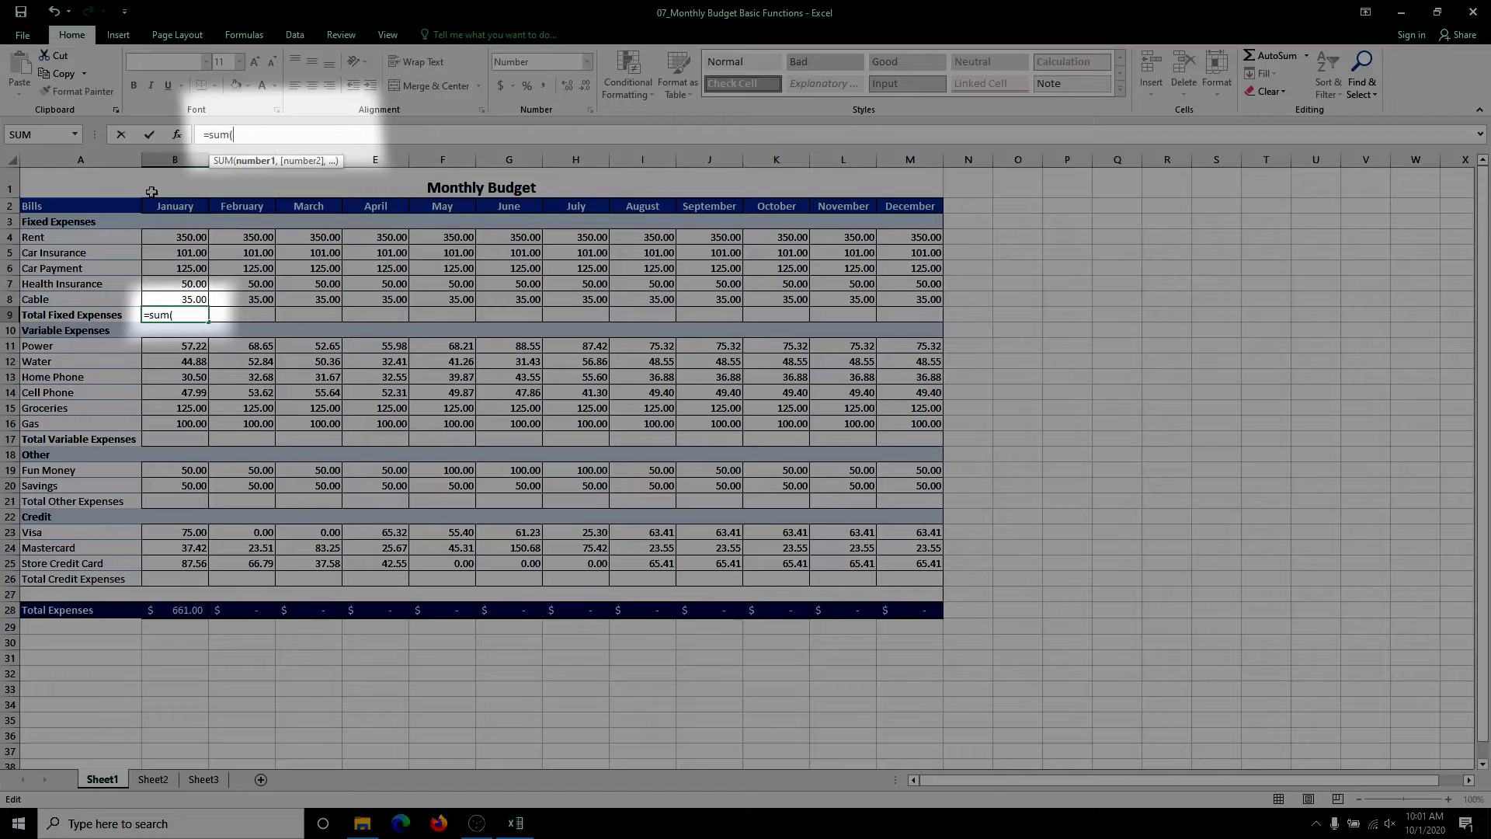
{"action": "left_click", "coordinate": [169, 238]}
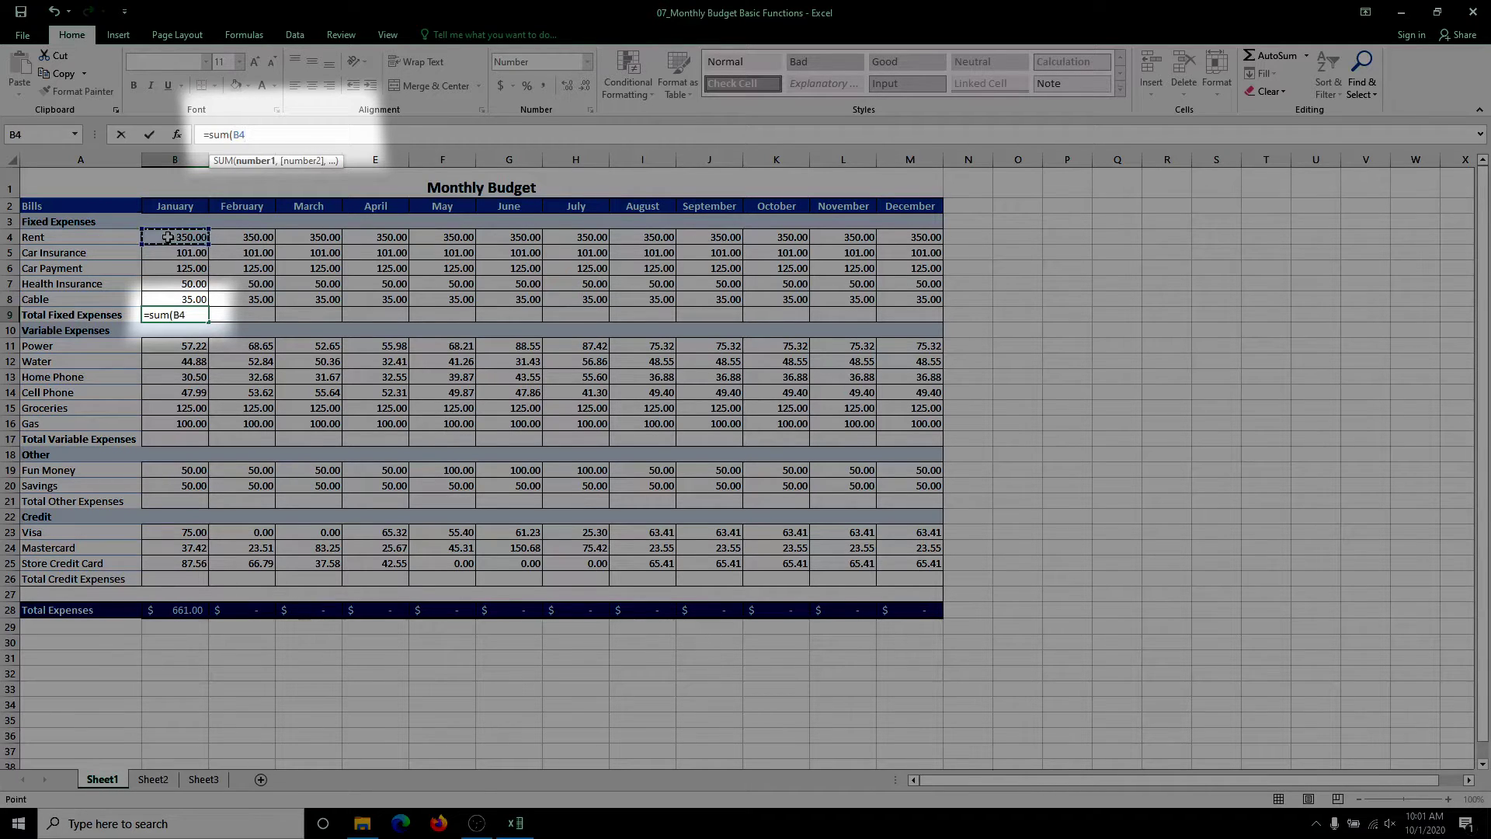
{"action": "key", "text": "F8"}
{"action": "left_click", "coordinate": [168, 299]}
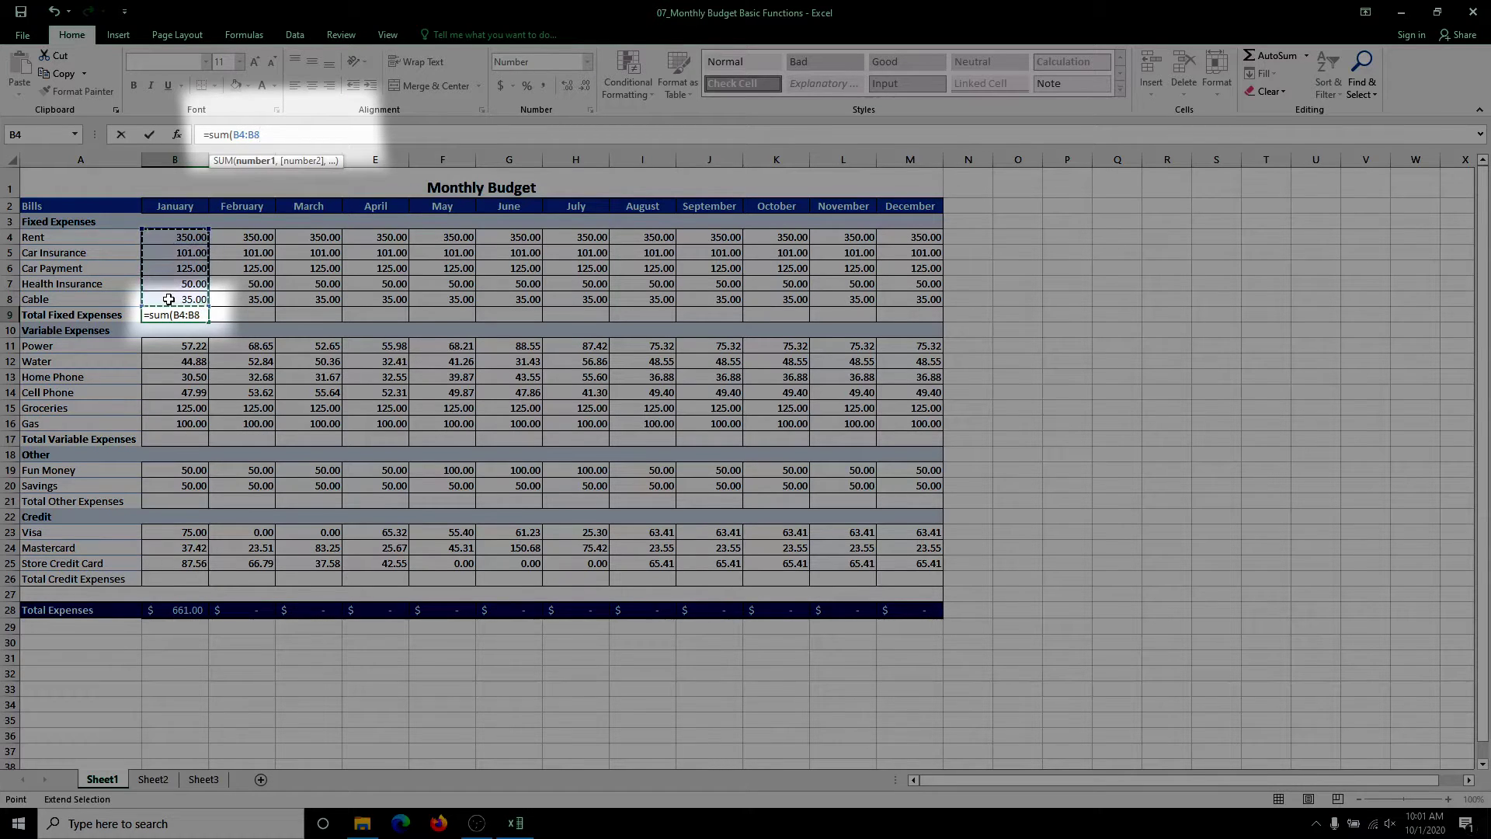
{"action": "type", "text": ")"}
{"action": "key", "text": "Return"}
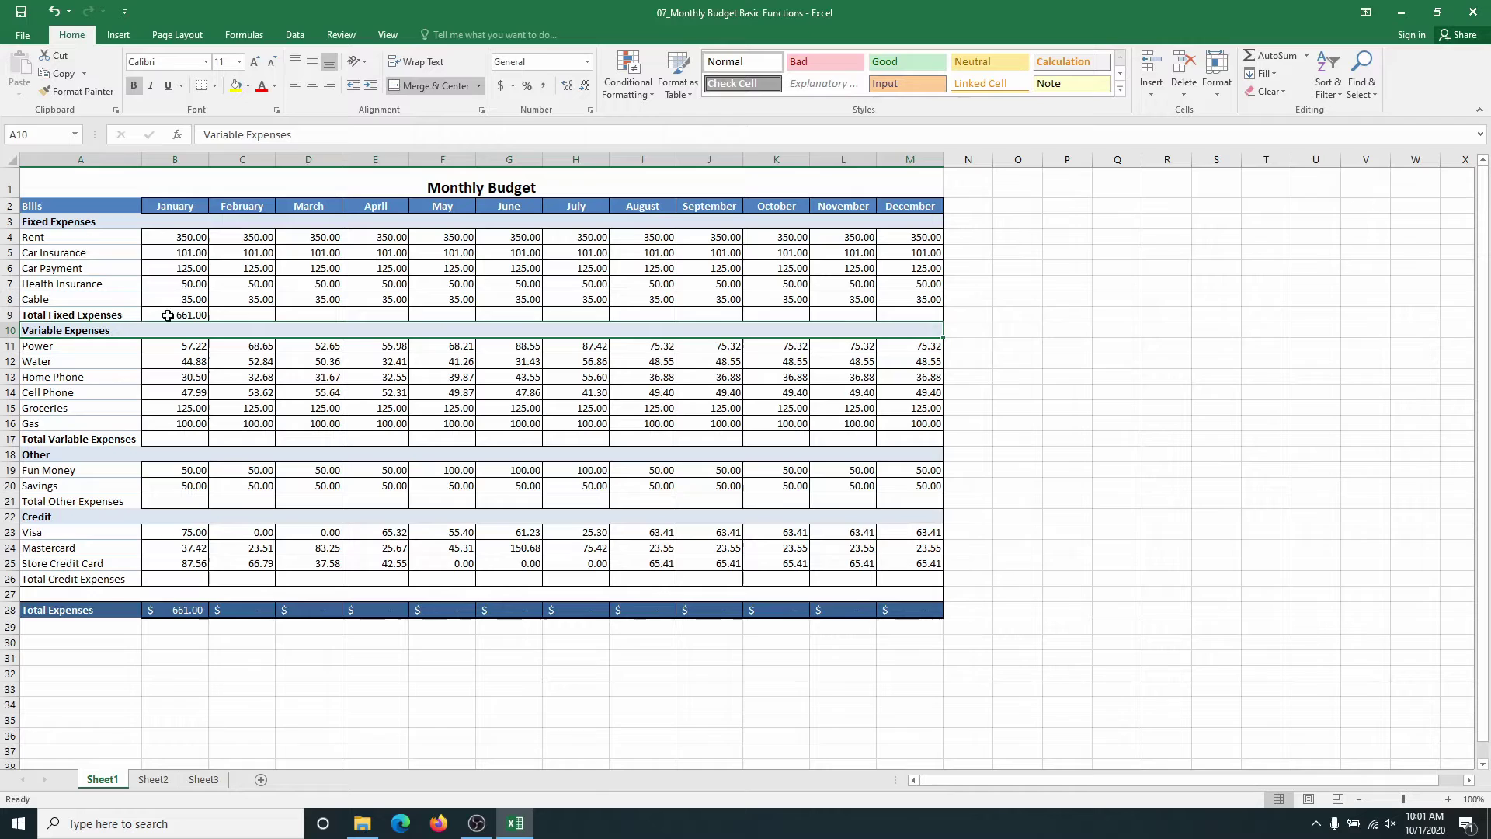
{"action": "left_click", "coordinate": [175, 316]}
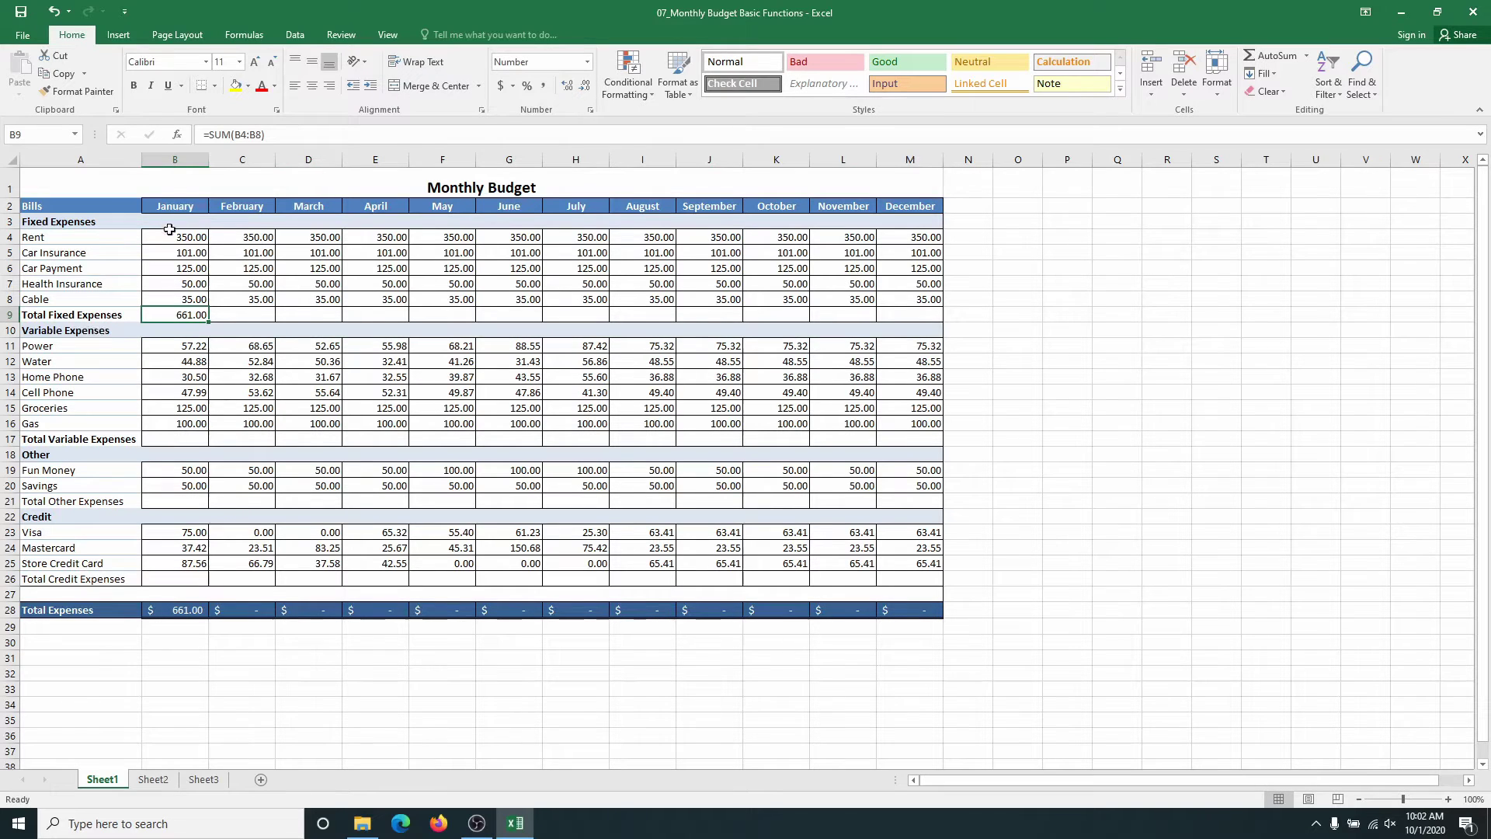
- Enter =sum(B11:B16) in cell B17 to total January's variable expenses
{"action": "left_click", "coordinate": [166, 440]}
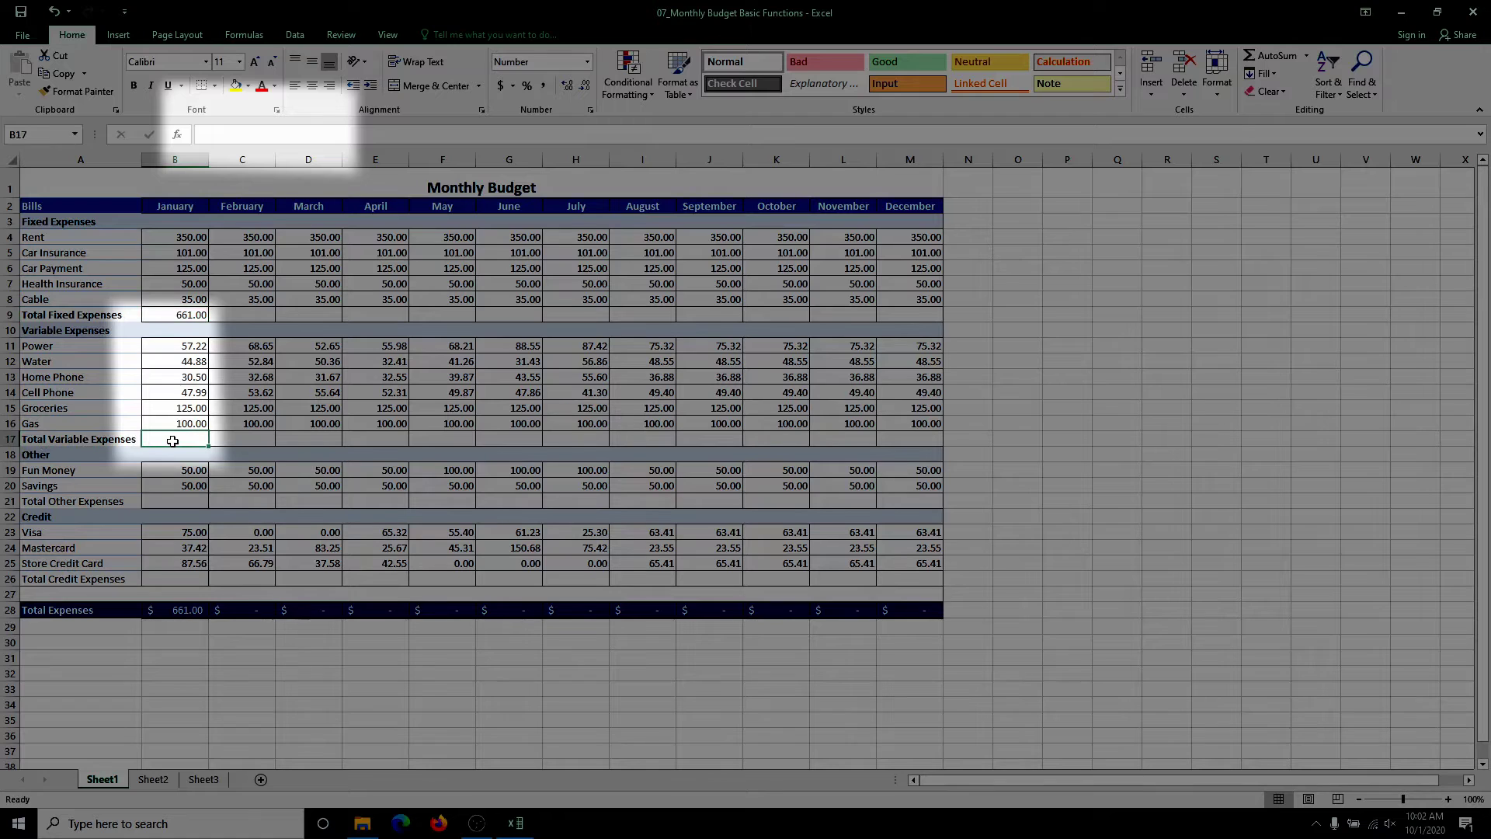
{"action": "type", "text": "="}
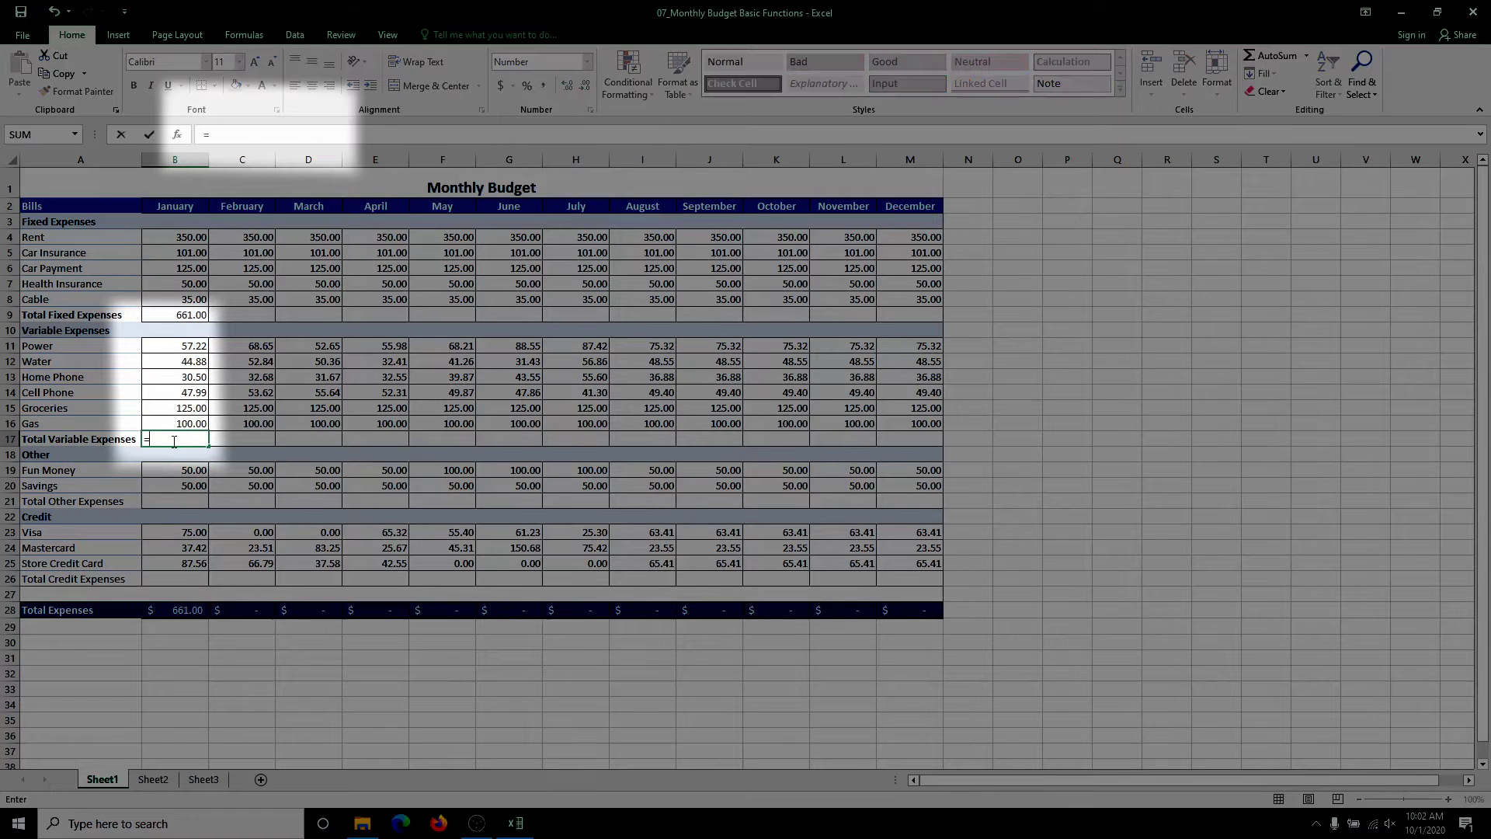
{"action": "type", "text": "sum"}
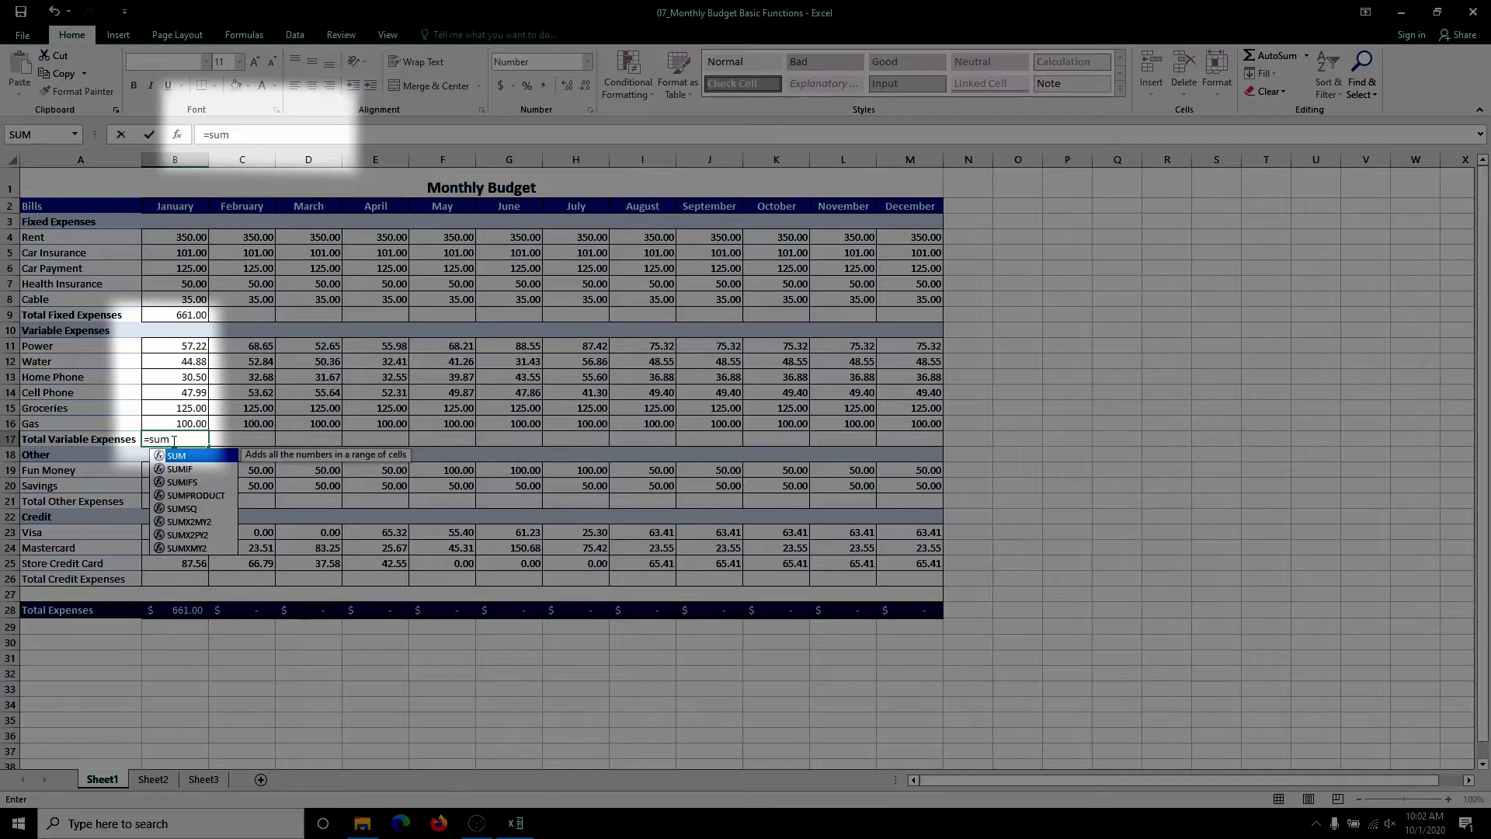
{"action": "type", "text": "("}
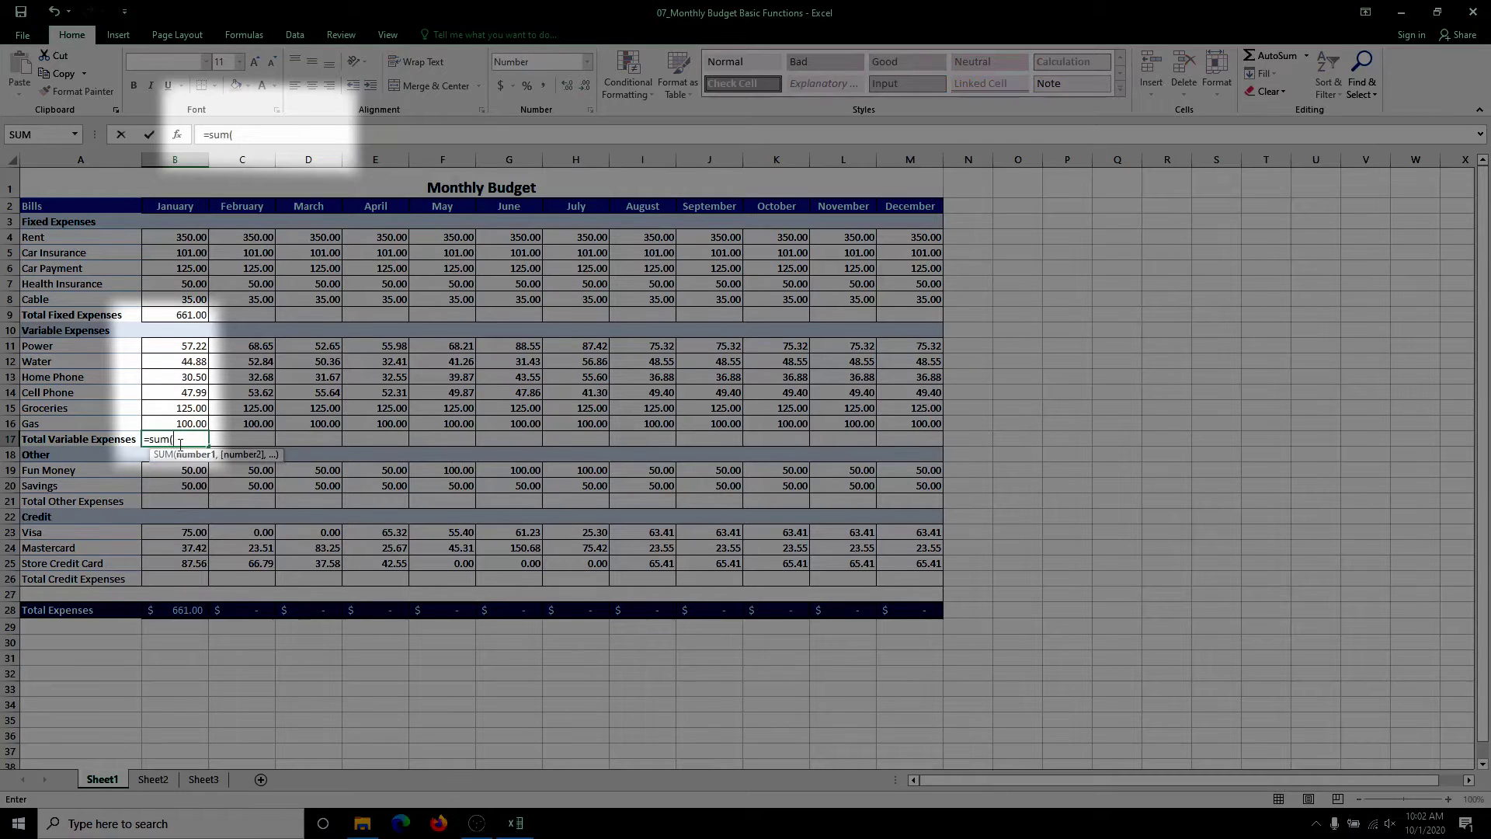
{"action": "left_click", "coordinate": [181, 344]}
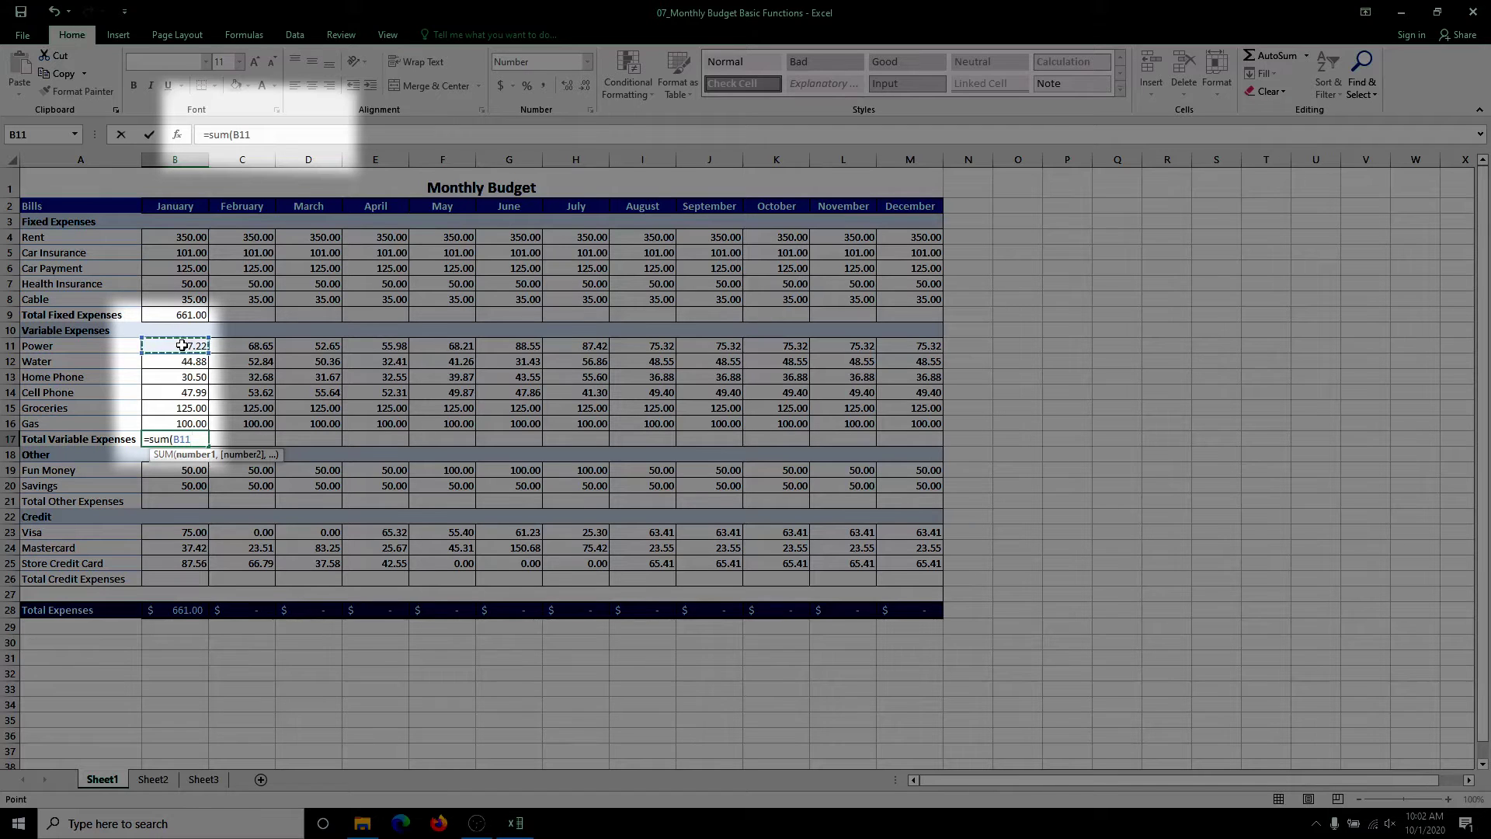
{"action": "key", "text": "F8"}
{"action": "left_click", "coordinate": [181, 424]}
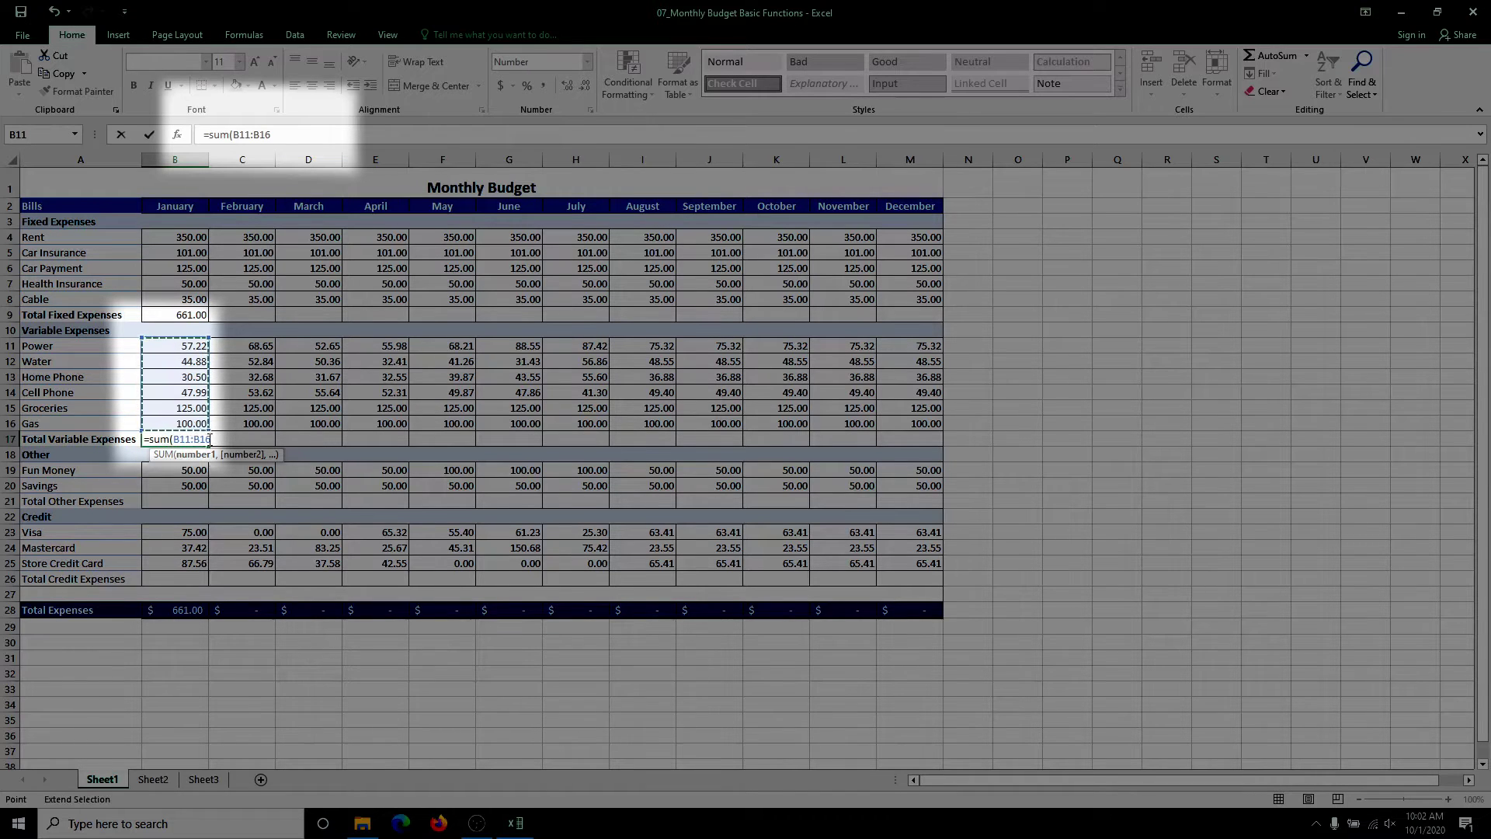
{"action": "type", "text": ")"}
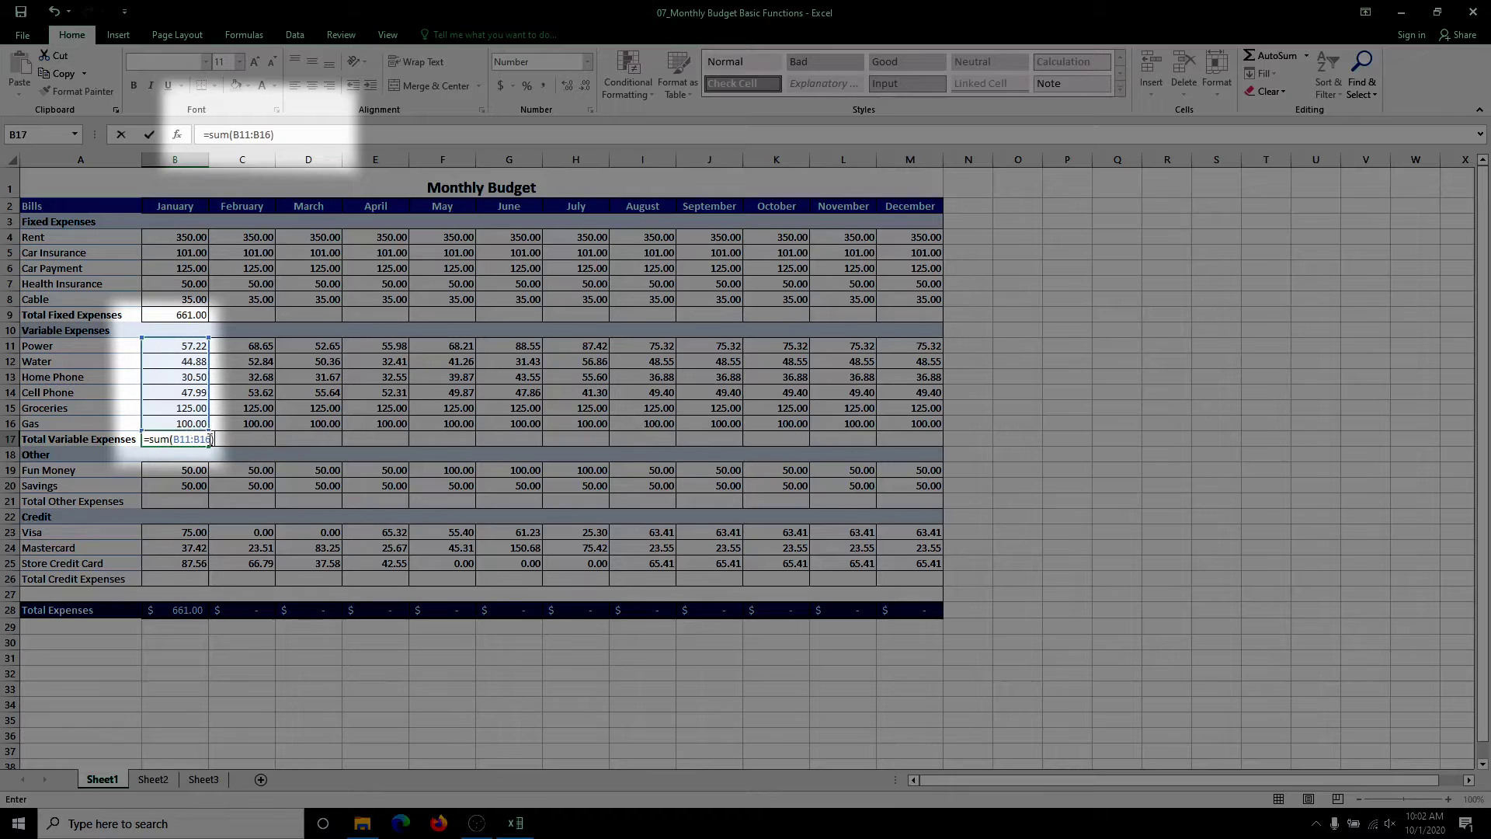
{"action": "key", "text": "Return"}
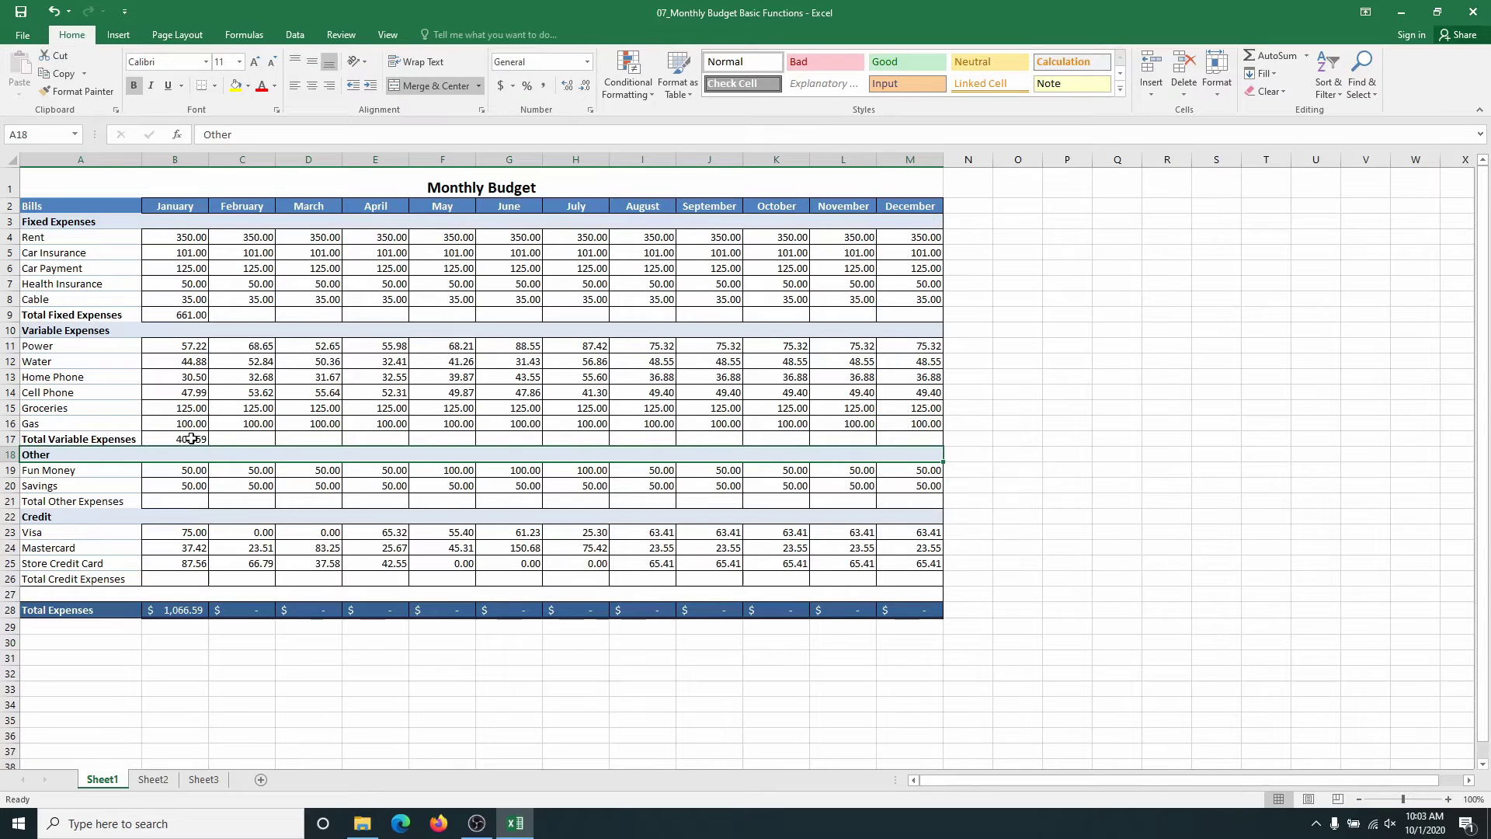
- Enter =sum(B19:B20) in cell B21 to total January's other expenses
{"action": "left_click", "coordinate": [171, 502]}
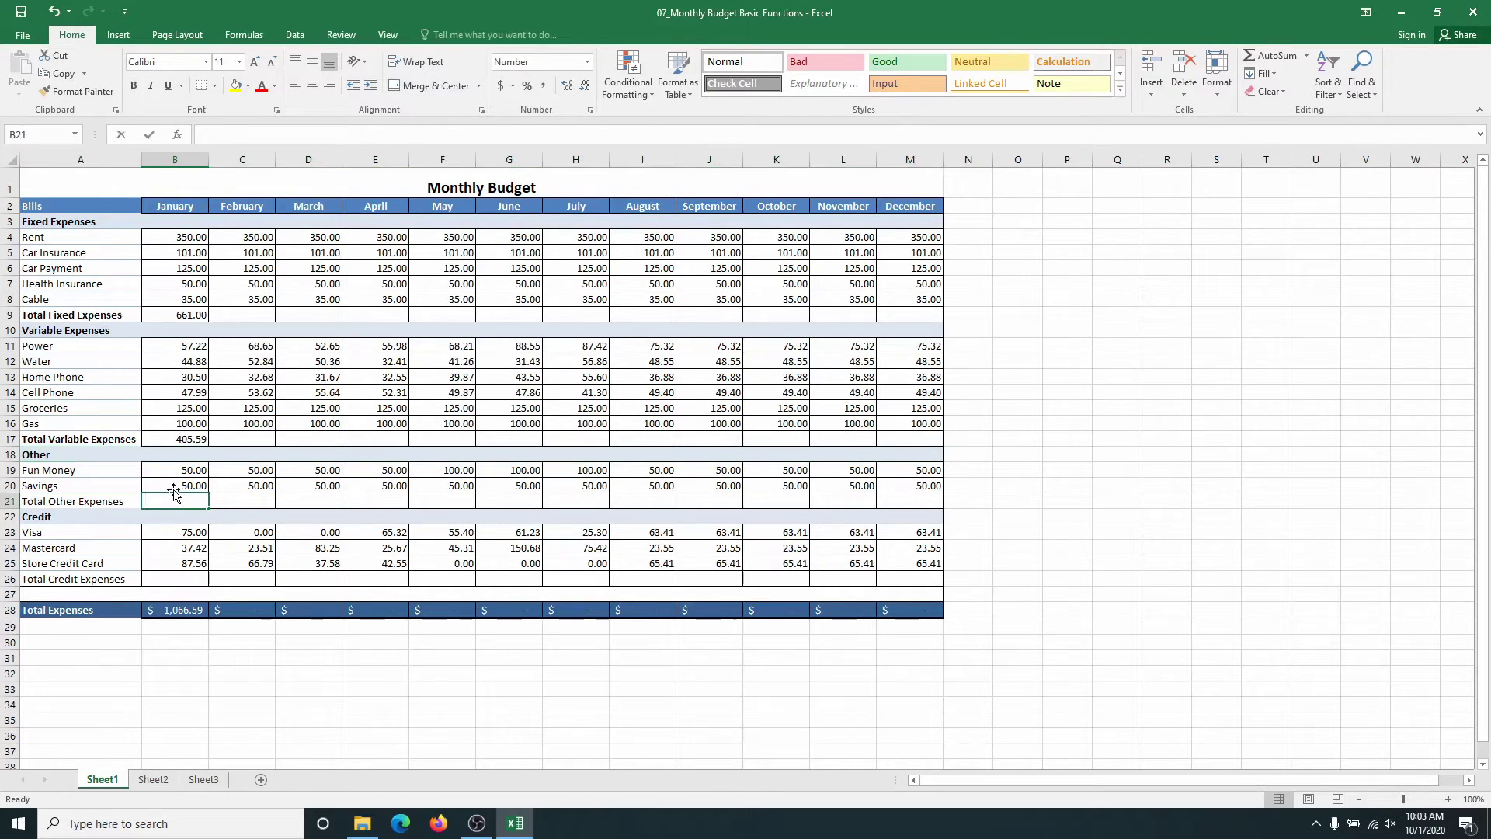
{"action": "type", "text": "=sum"}
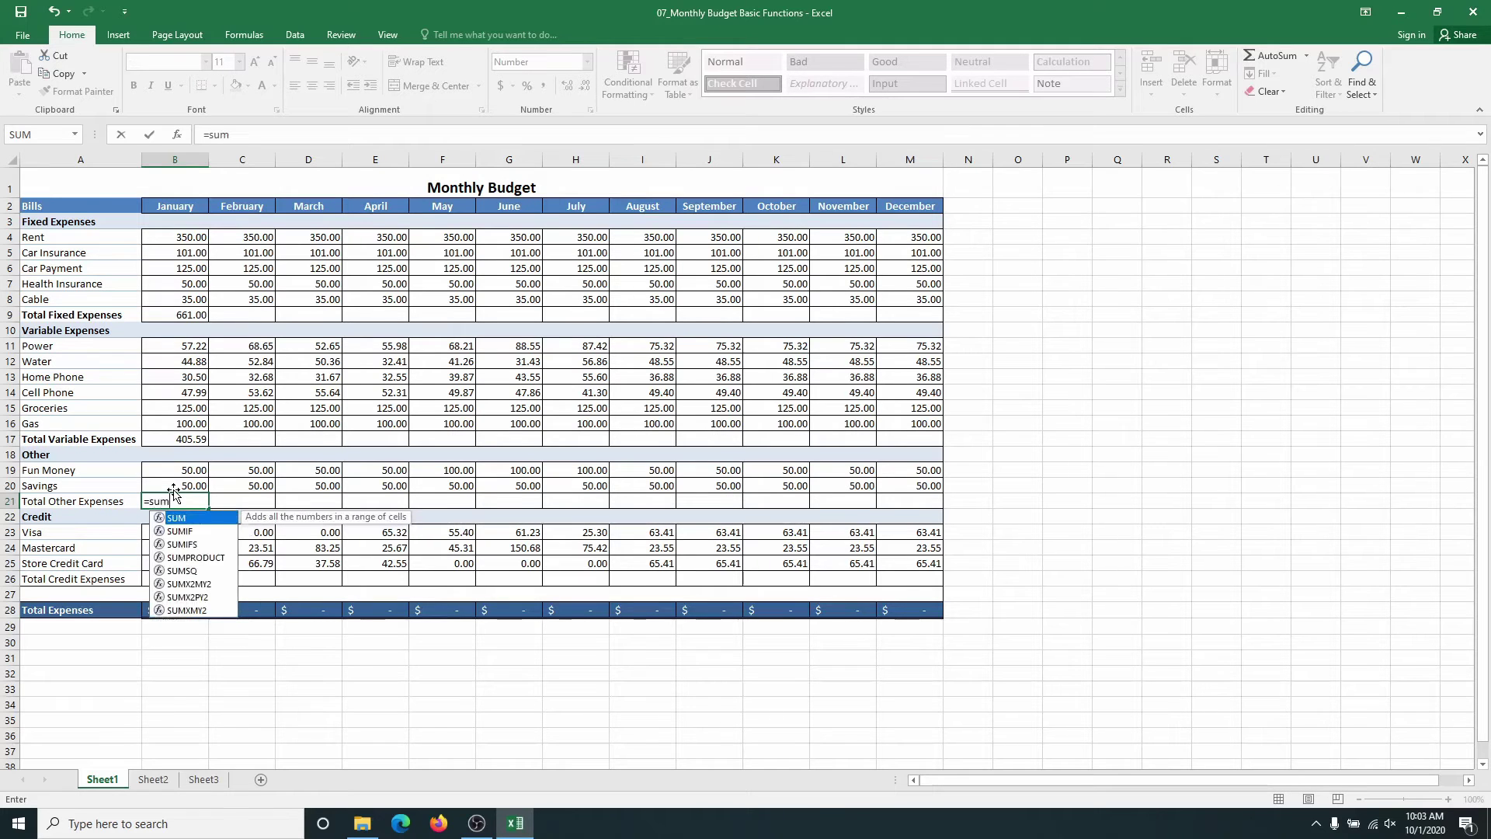
{"action": "type", "text": "("}
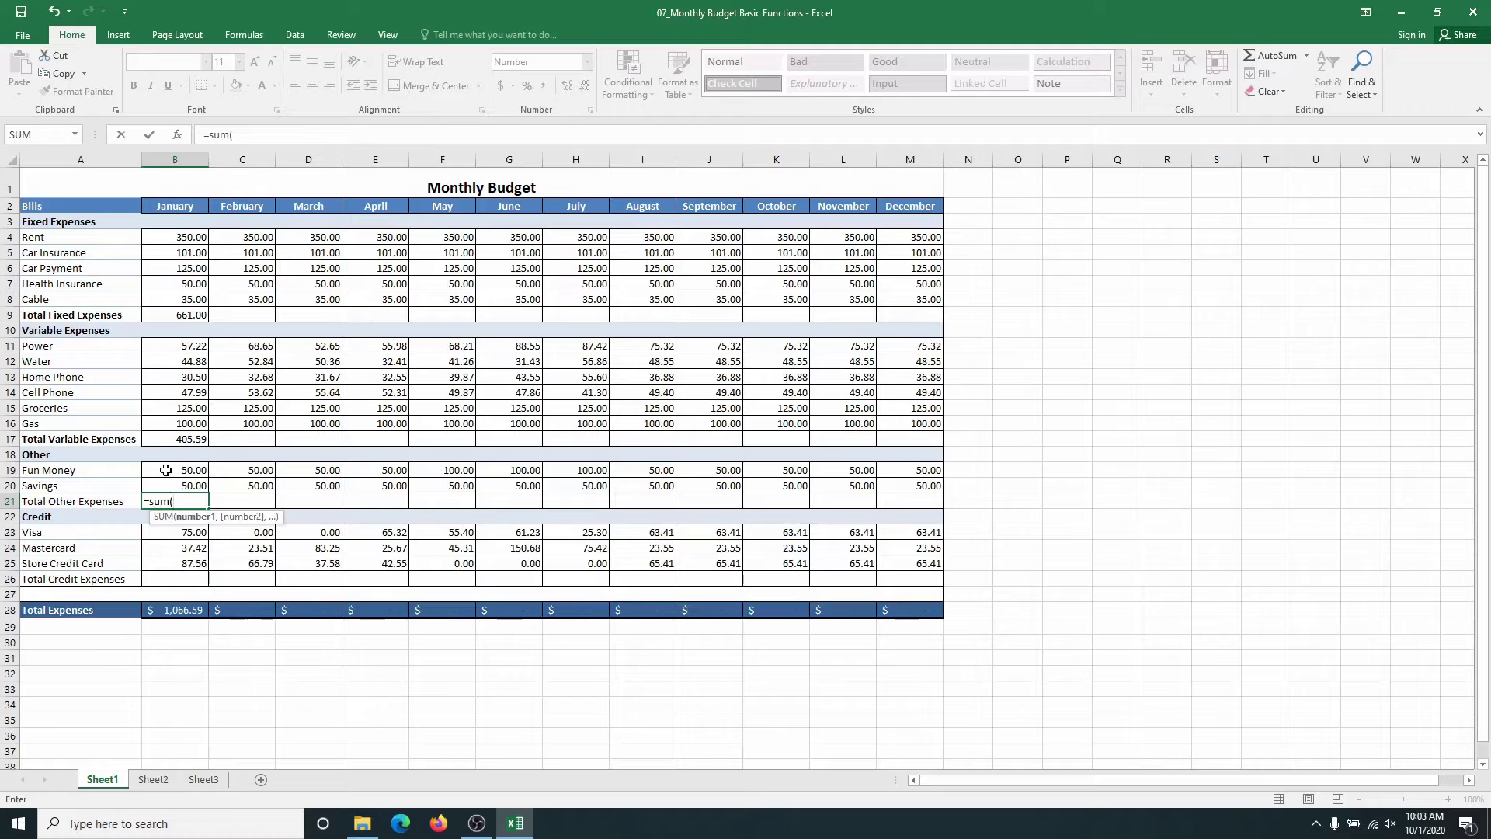
{"action": "left_click", "coordinate": [165, 470]}
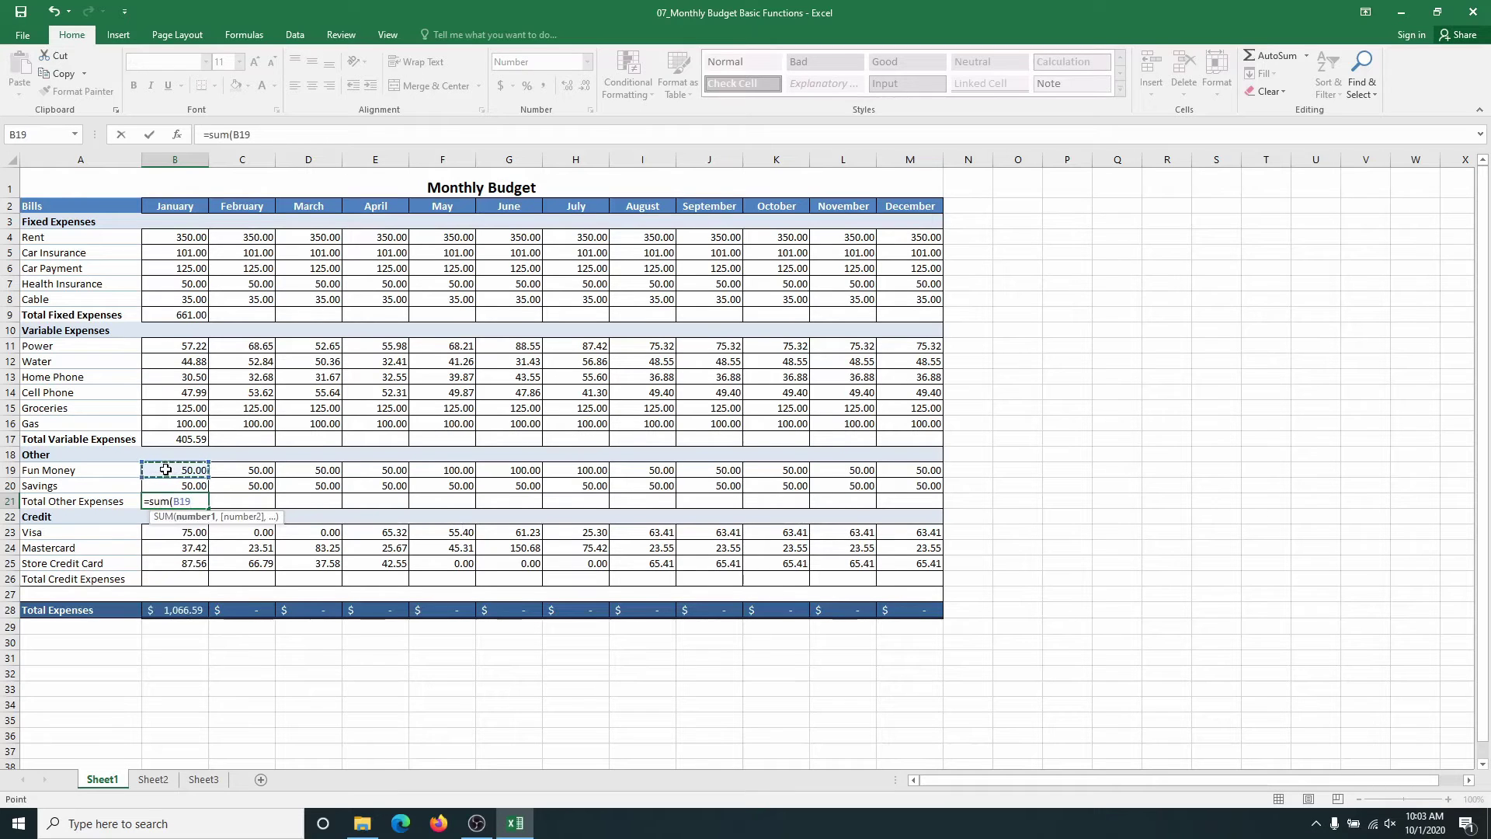
{"action": "type", "text": ":"}
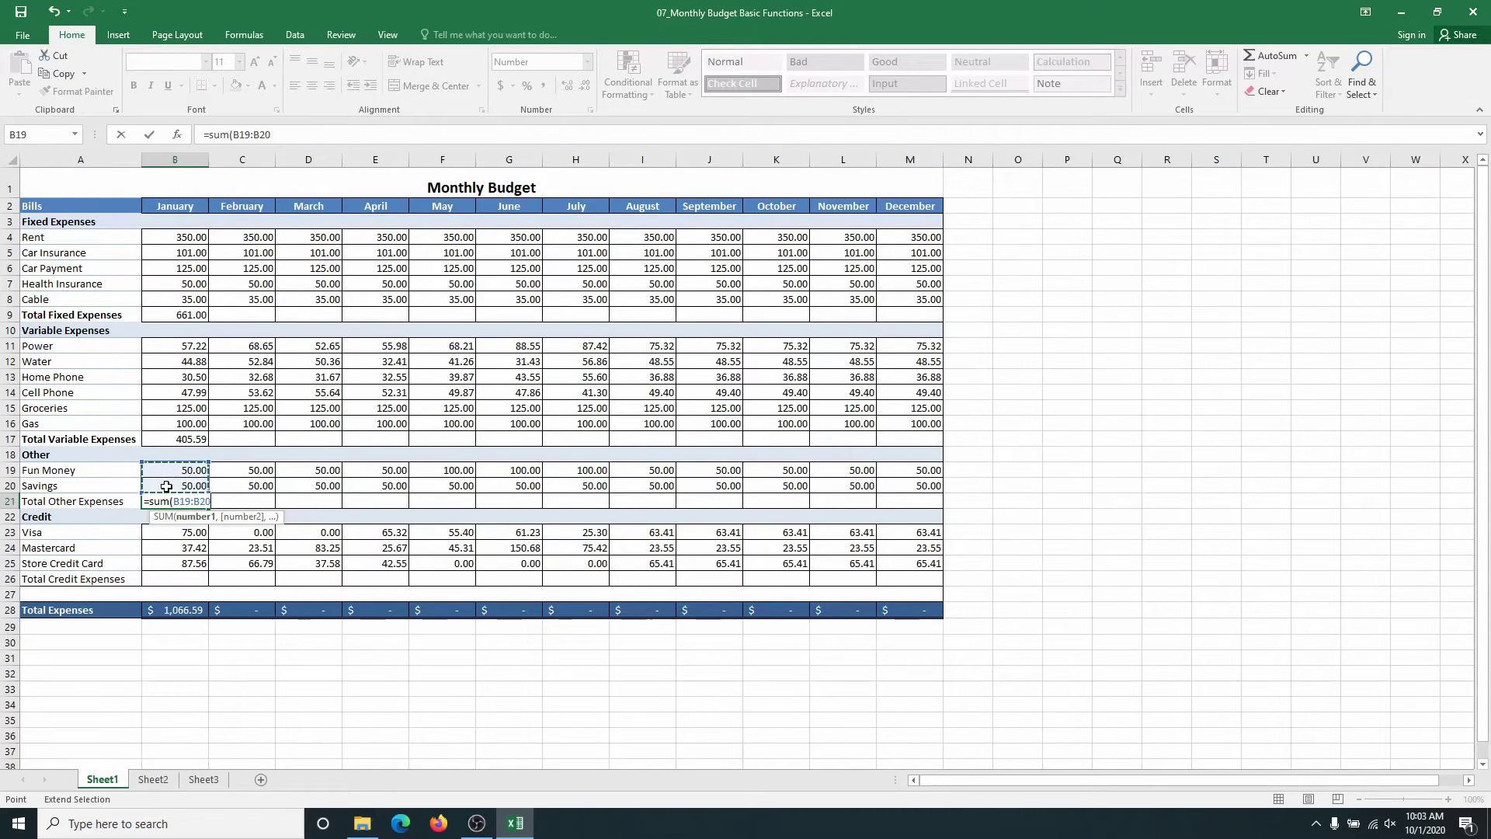
{"action": "left_click", "coordinate": [167, 486]}
{"action": "key", "text": "Return"}
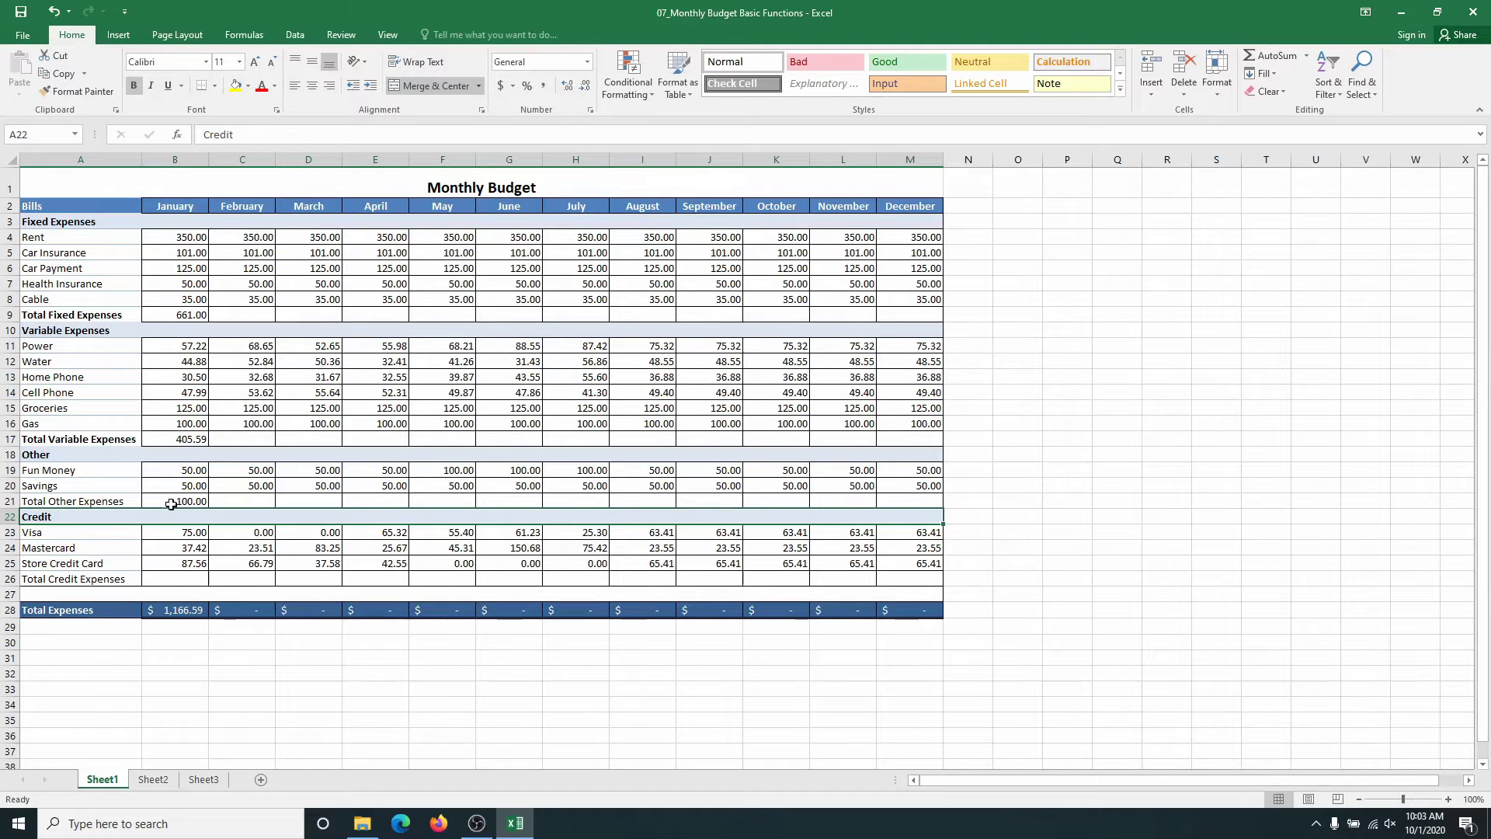
- Enter =sum(B23:B25) in cell B26 to total January's credit expenses
{"action": "left_click", "coordinate": [176, 579]}
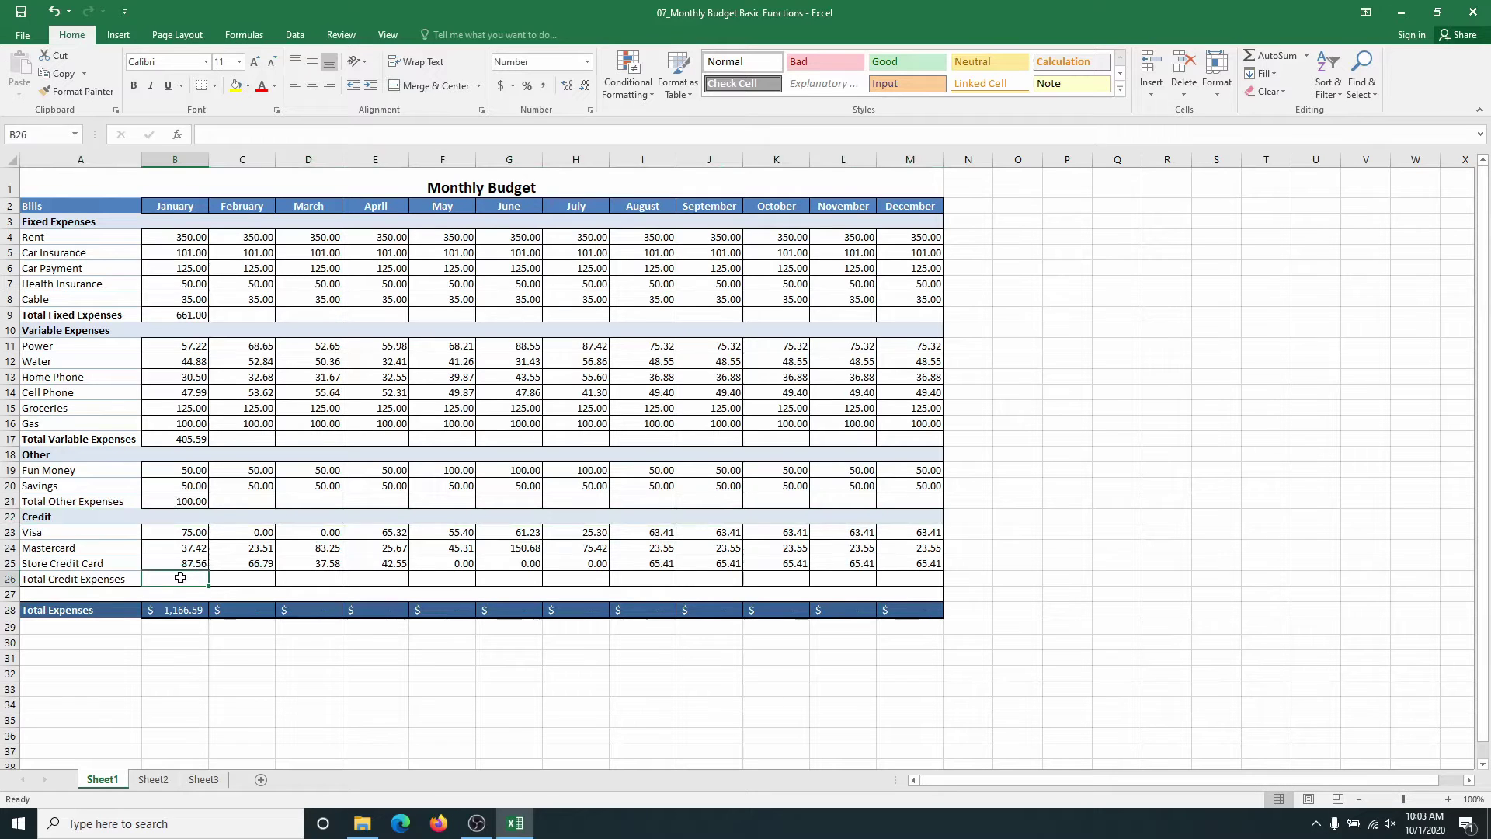
{"action": "type", "text": "="}
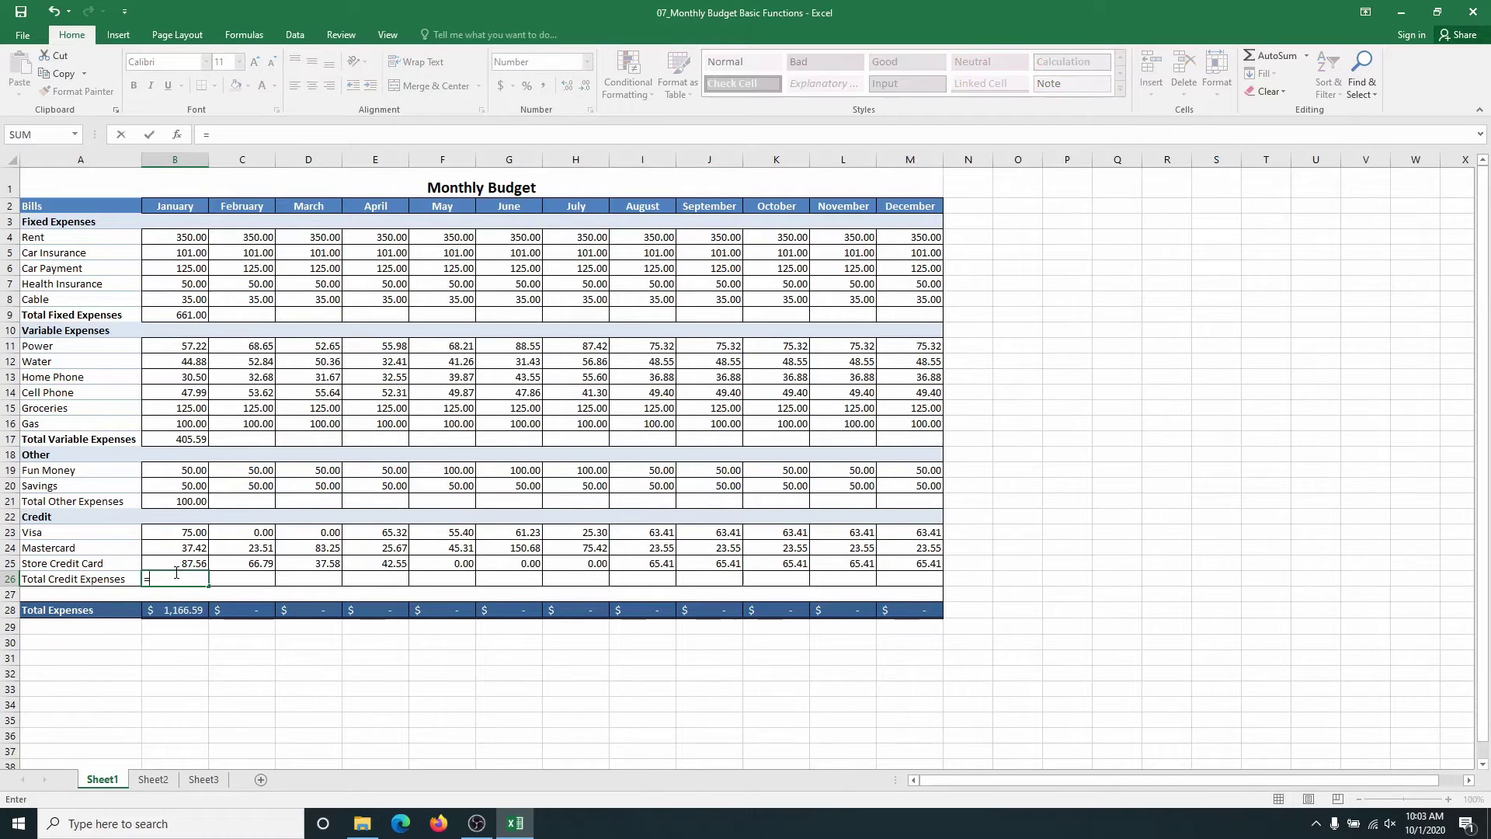
{"action": "type", "text": "sum"}
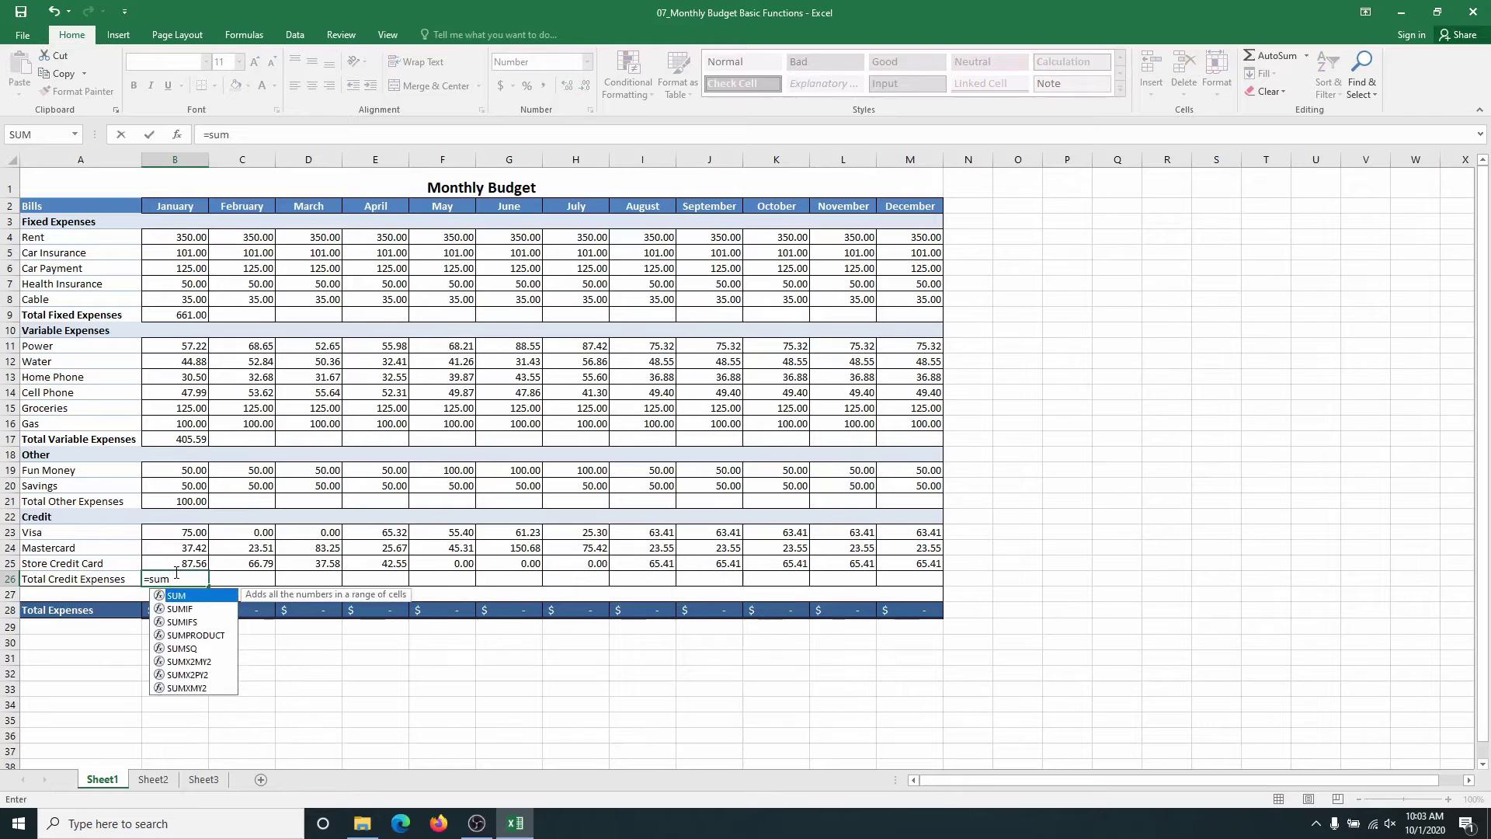
{"action": "type", "text": "("}
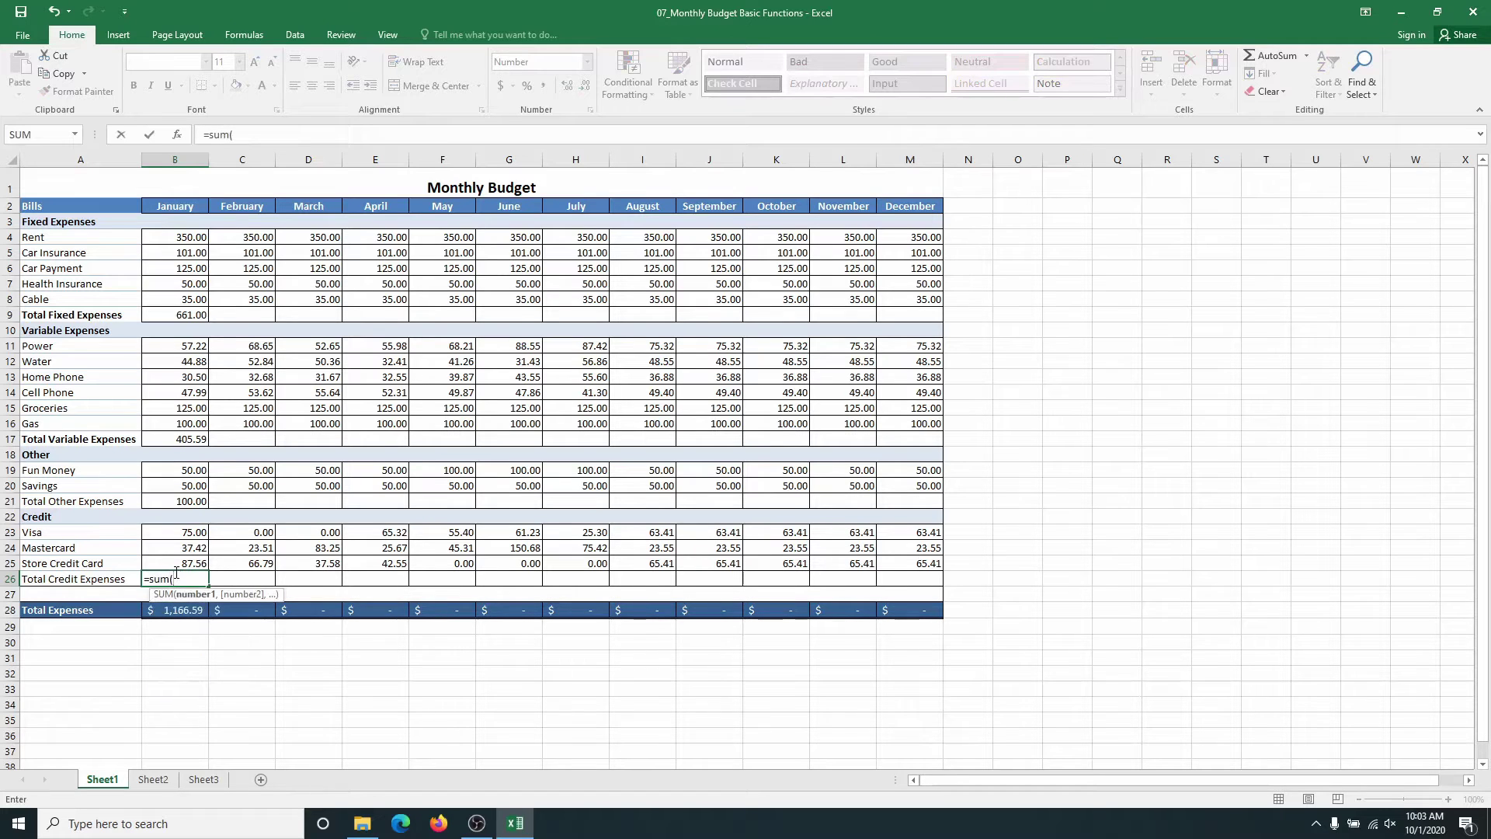
{"action": "left_click", "coordinate": [188, 535]}
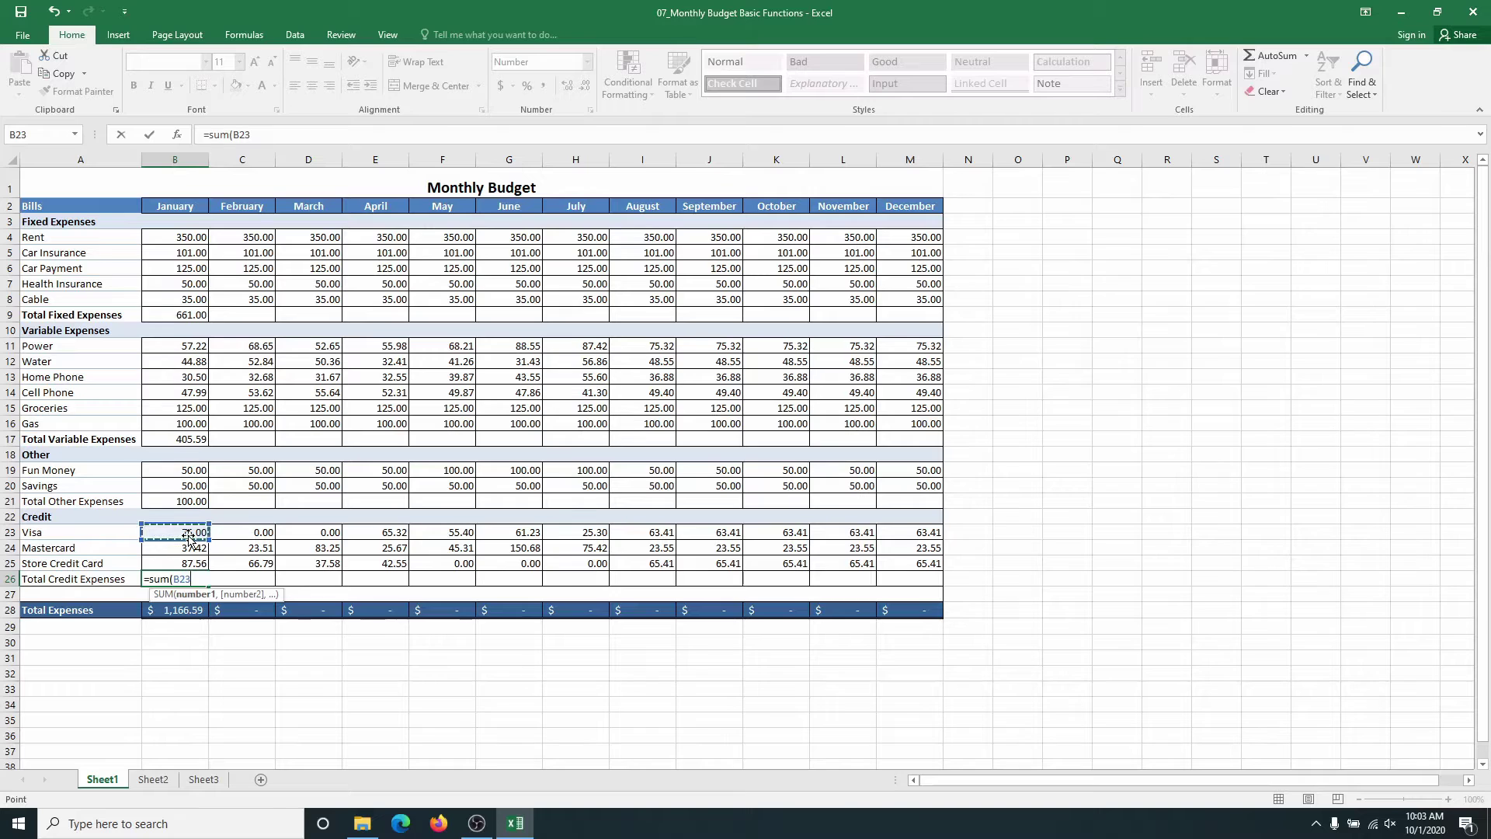
{"action": "key", "text": "F8"}
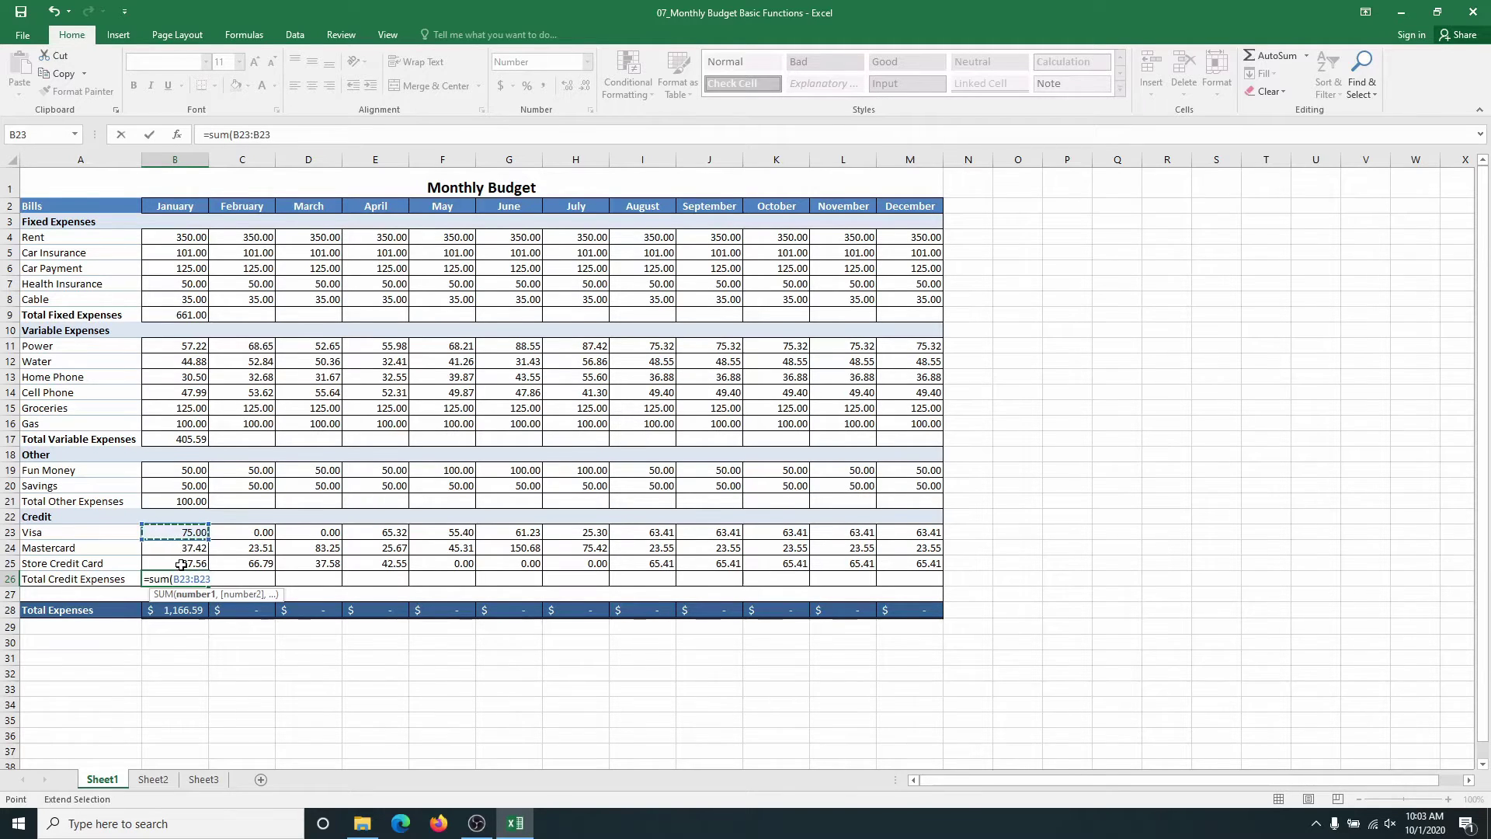
{"action": "left_click", "coordinate": [180, 564]}
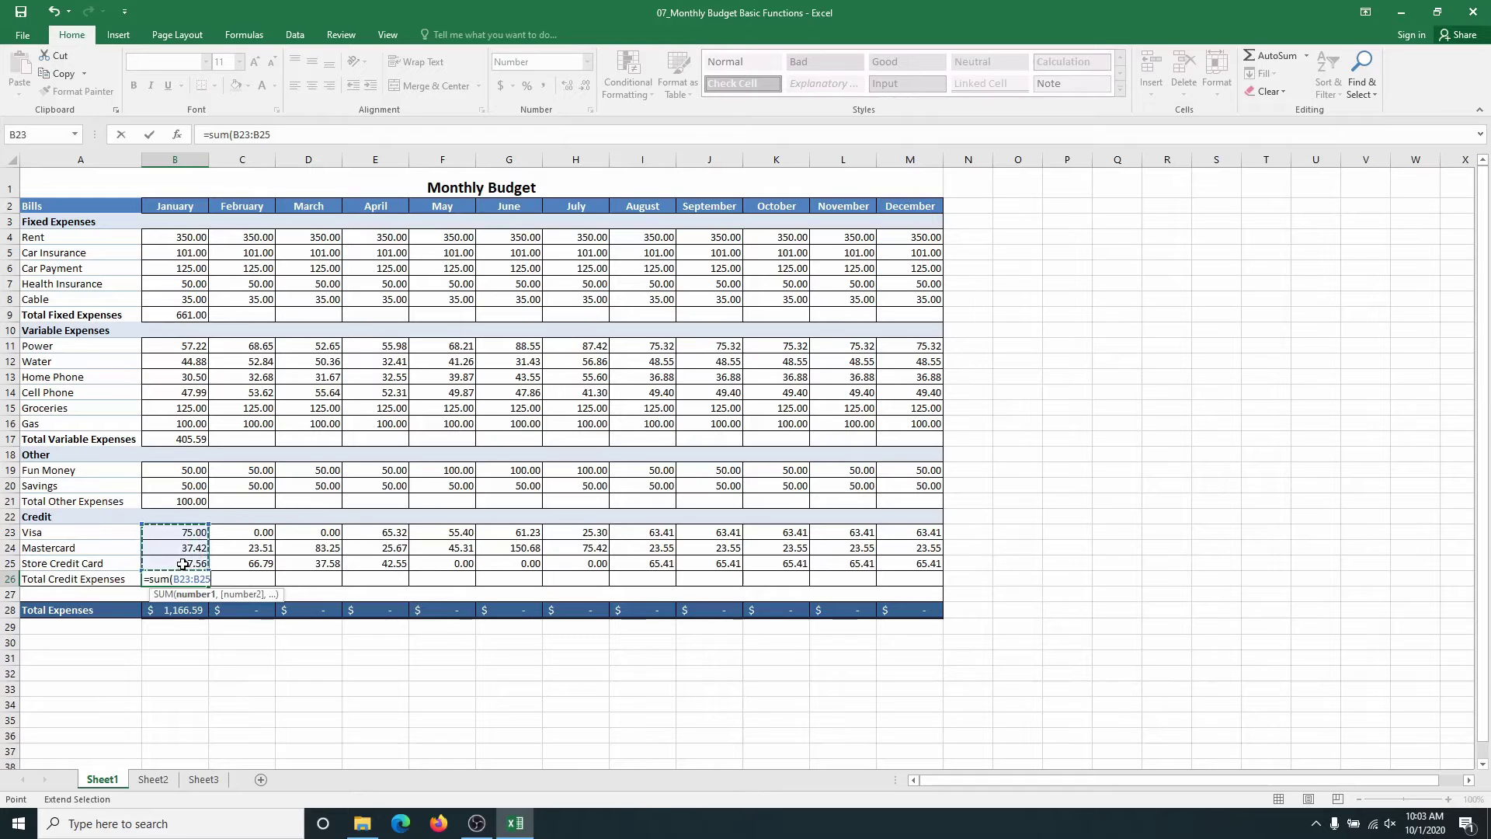
{"action": "type", "text": ")"}
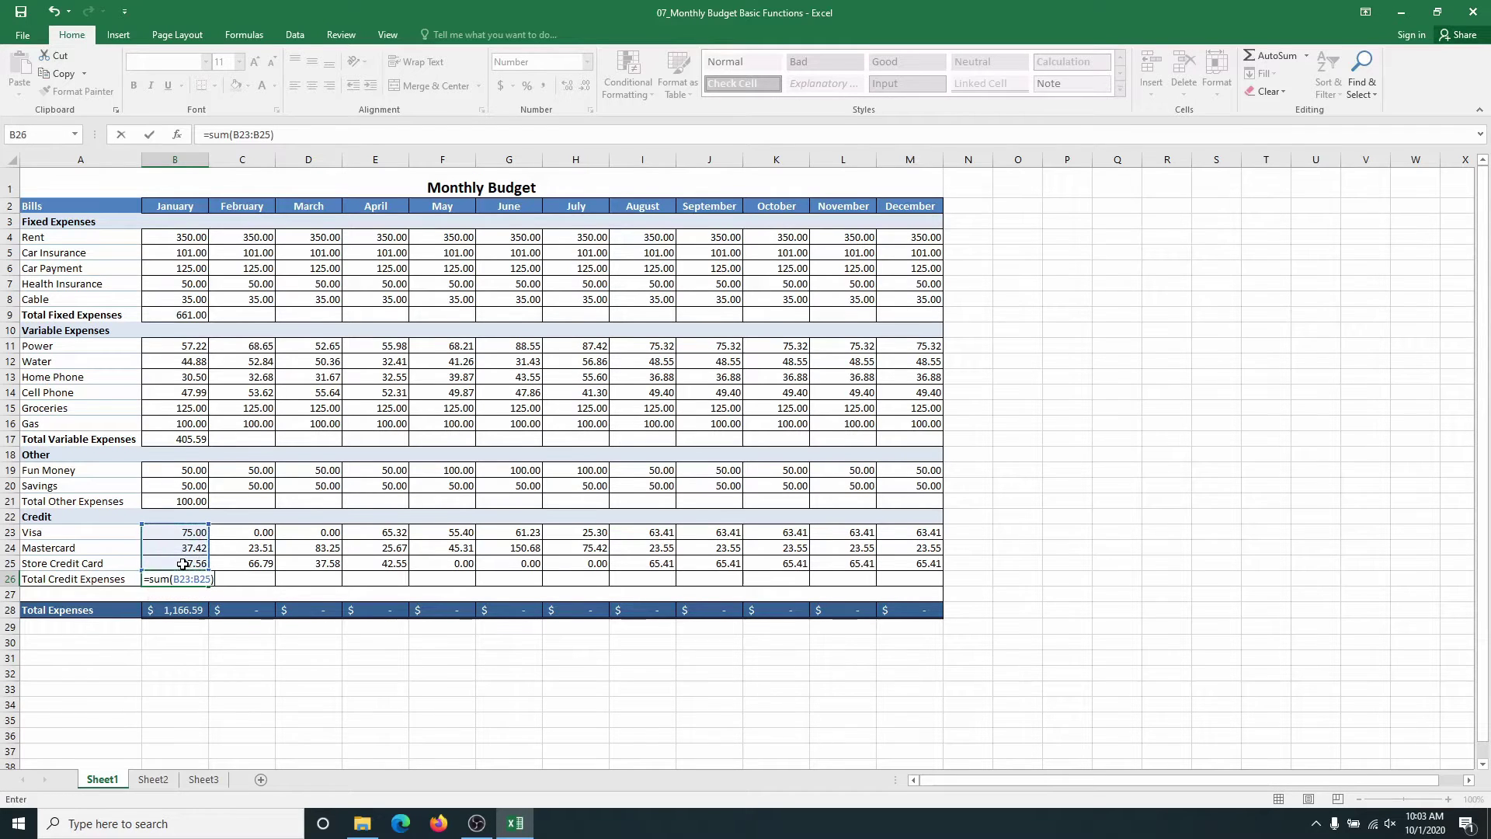
{"action": "key", "text": "Return"}
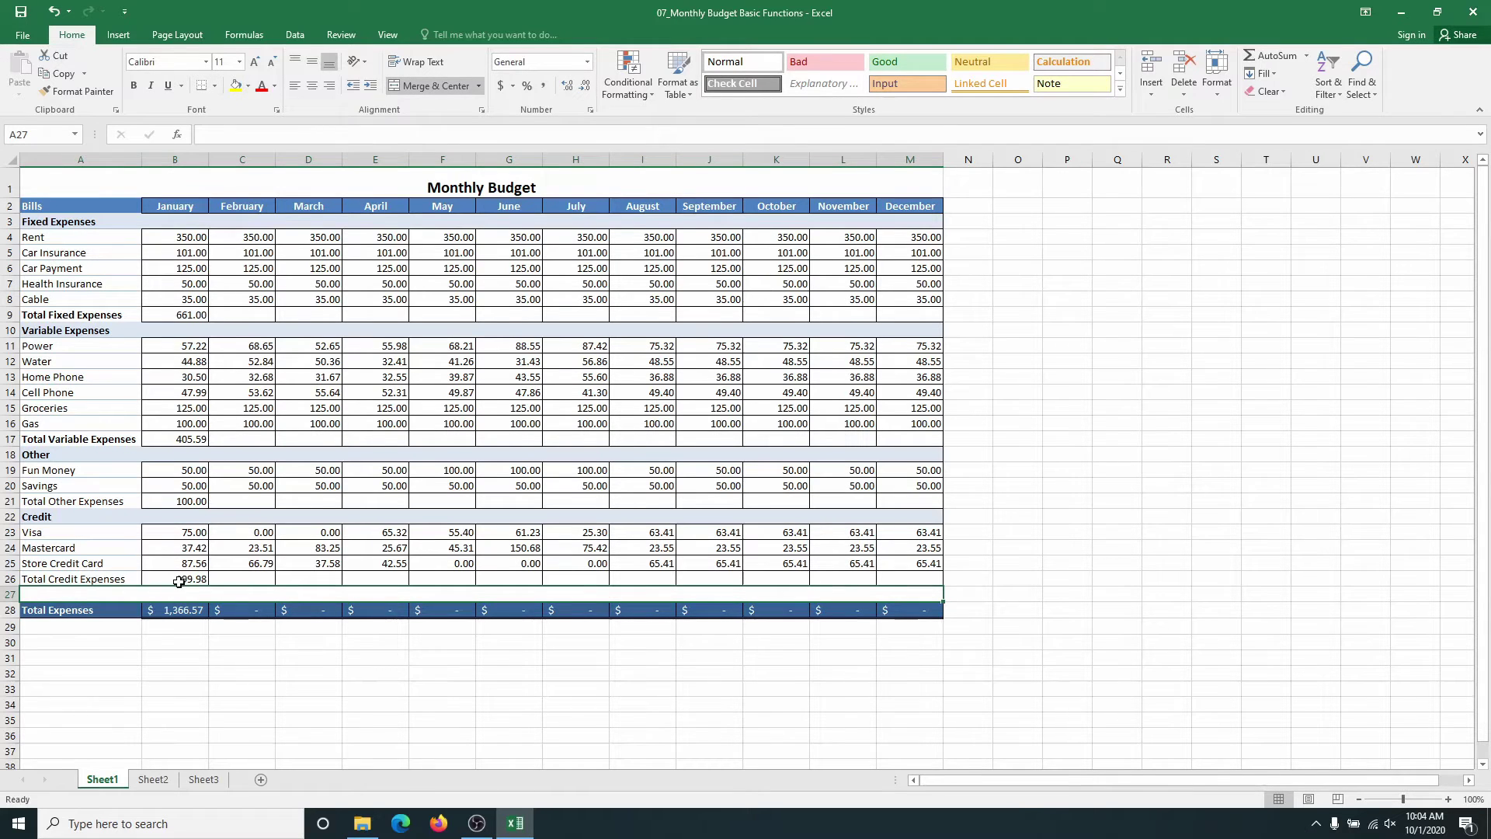
- Fill the Total Fixed Expenses formula from B9 across to December in M9 and check the cell references in the February and March copies
{"action": "left_click", "coordinate": [181, 317]}
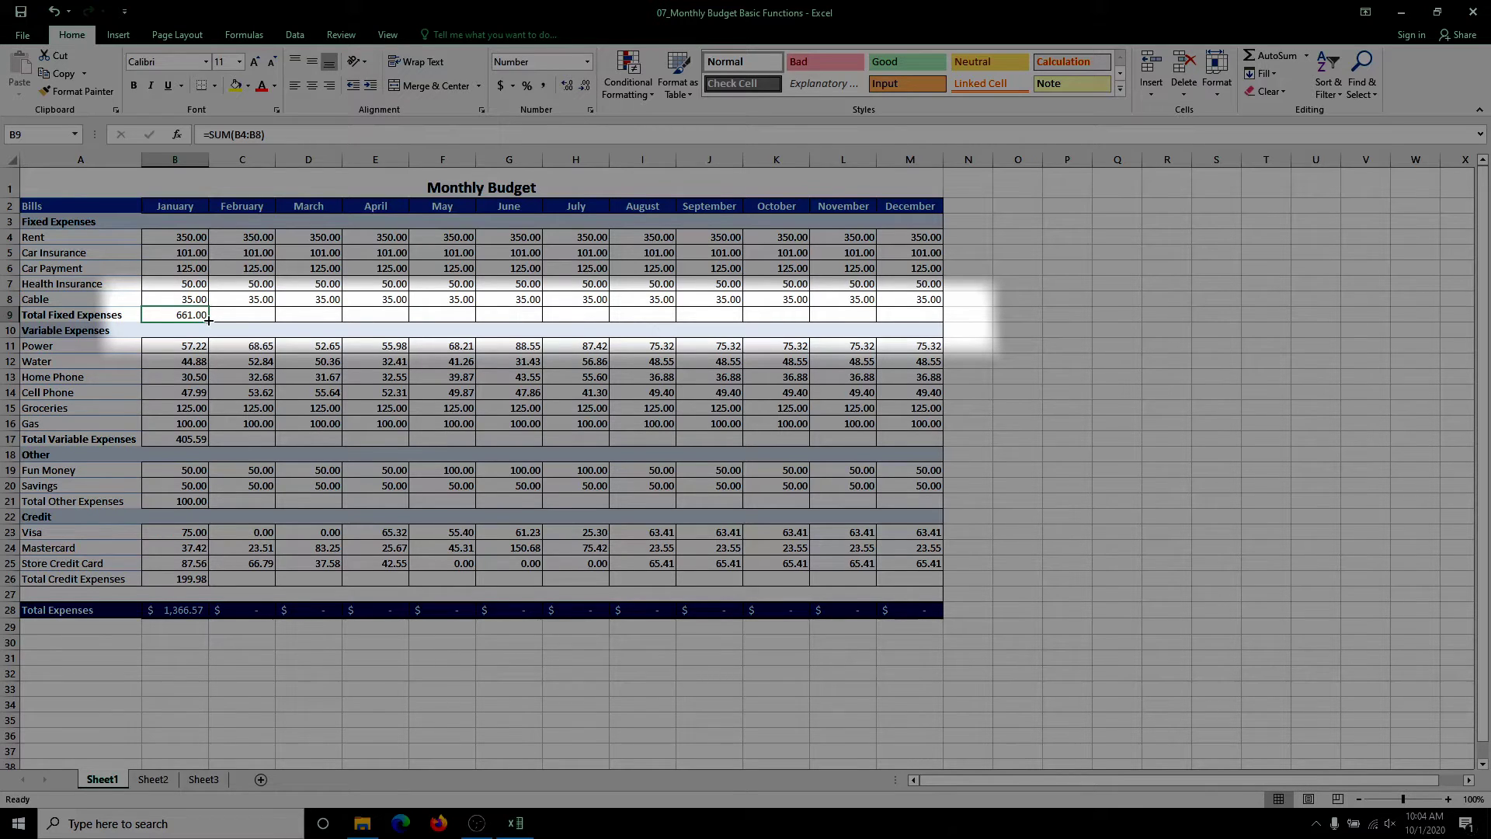
{"action": "left_click_drag", "start_coordinate": [208, 320], "coordinate": [925, 325]}
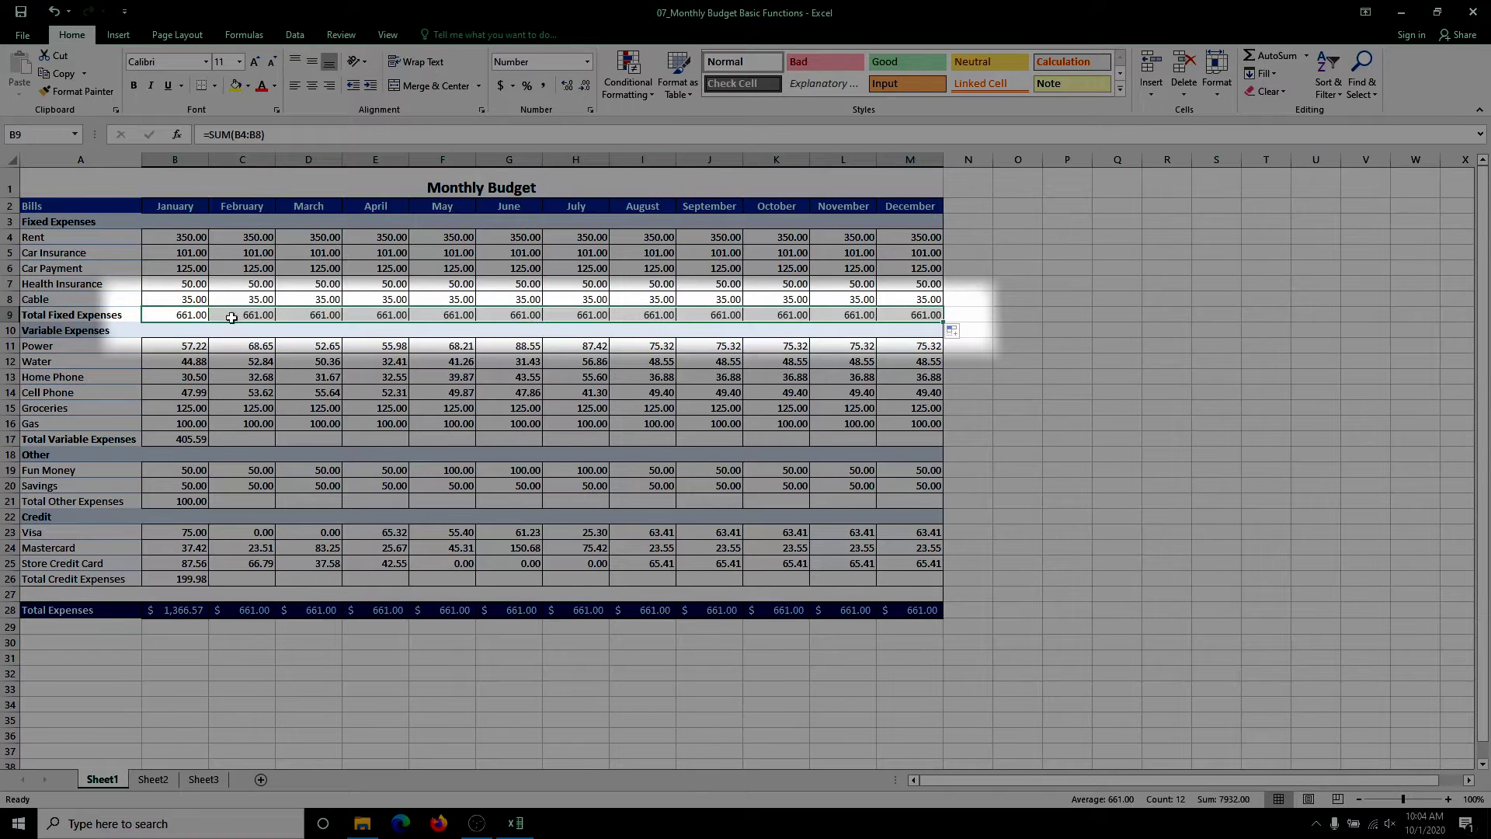
{"action": "left_click", "coordinate": [183, 315]}
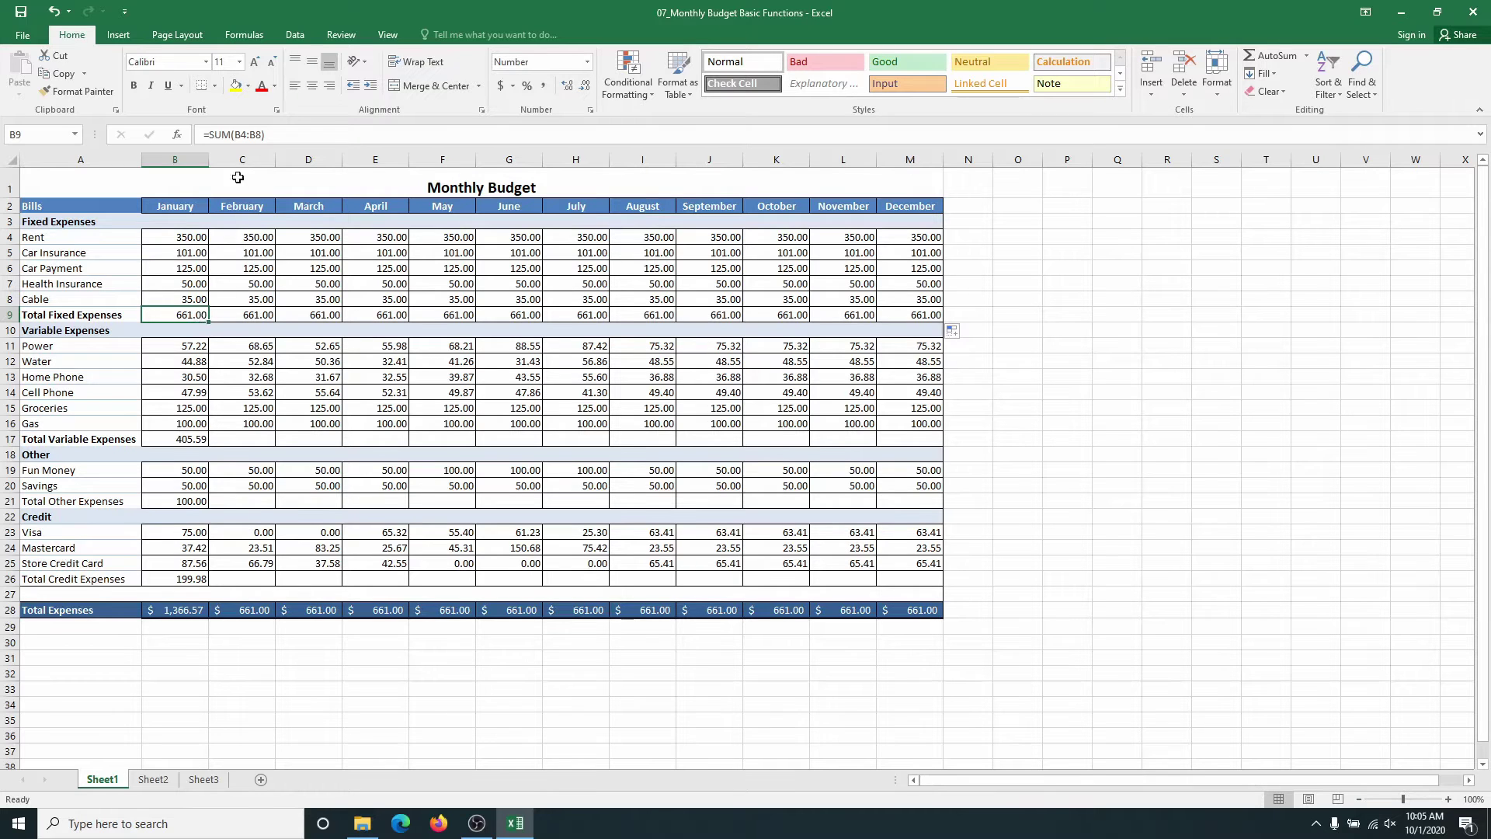
{"action": "left_click", "coordinate": [244, 316]}
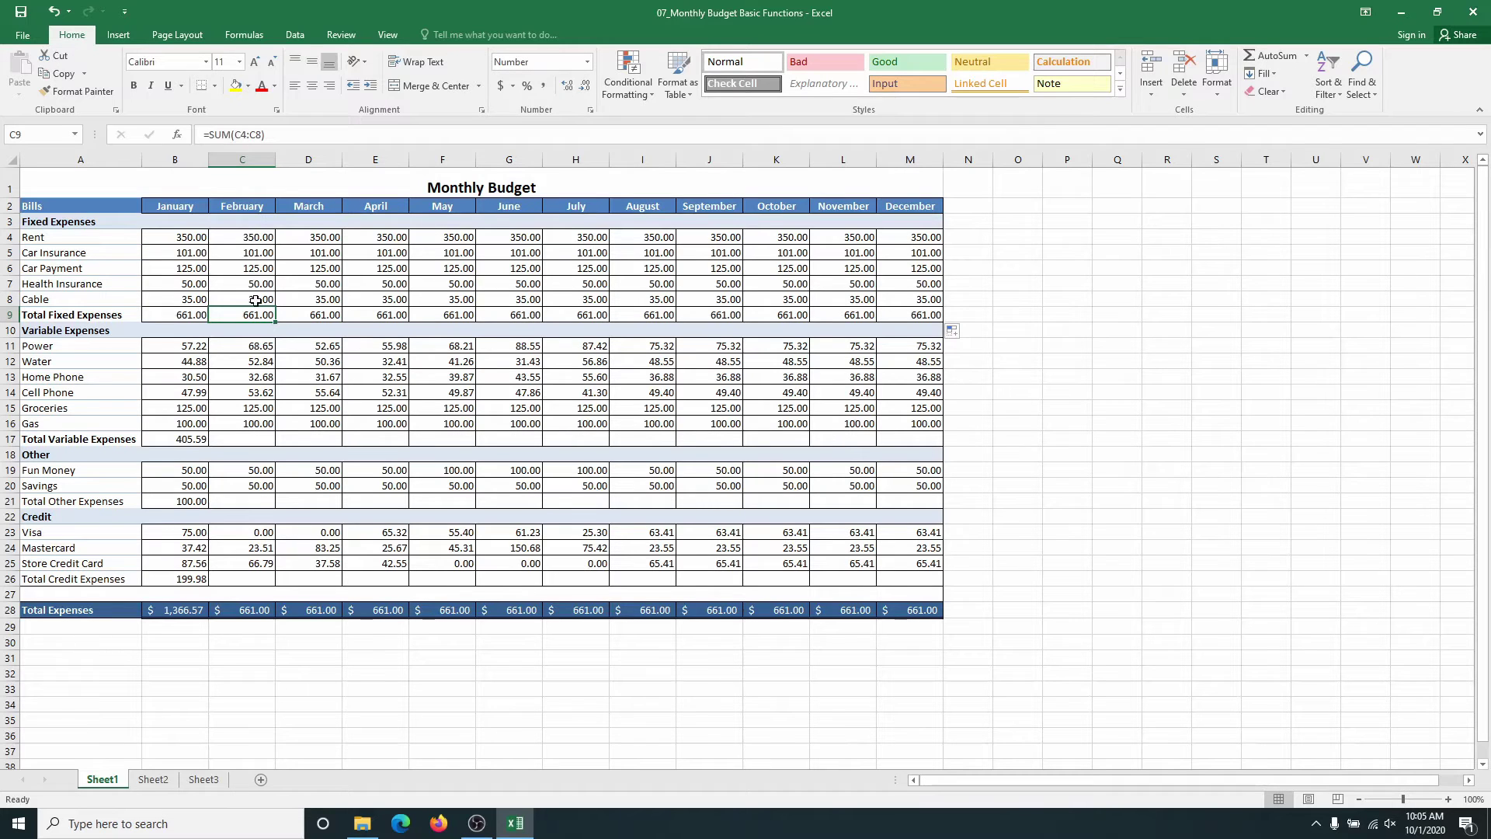
{"action": "left_click", "coordinate": [315, 316]}
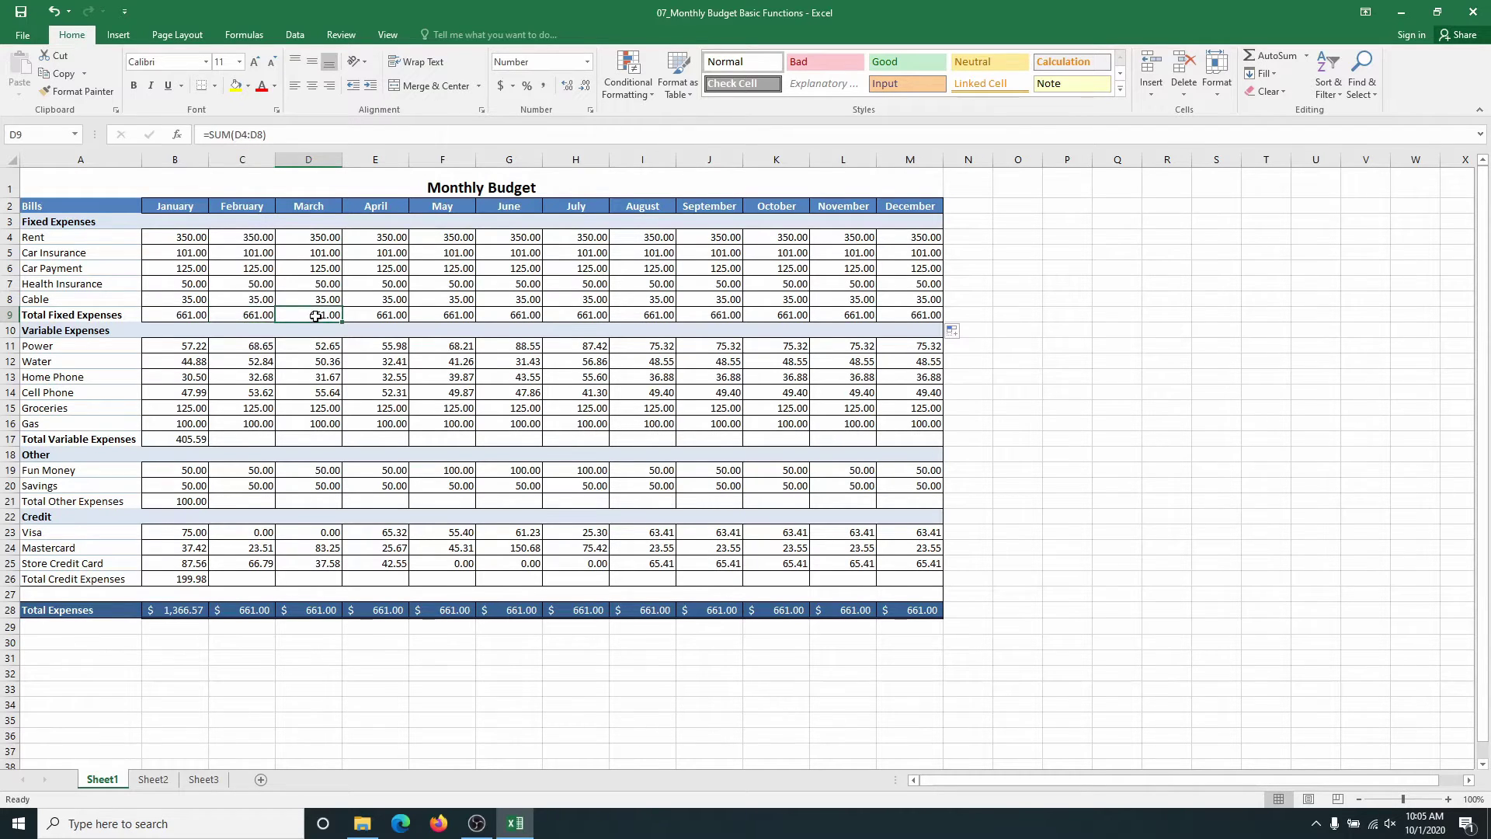
{"action": "left_click", "coordinate": [296, 238]}
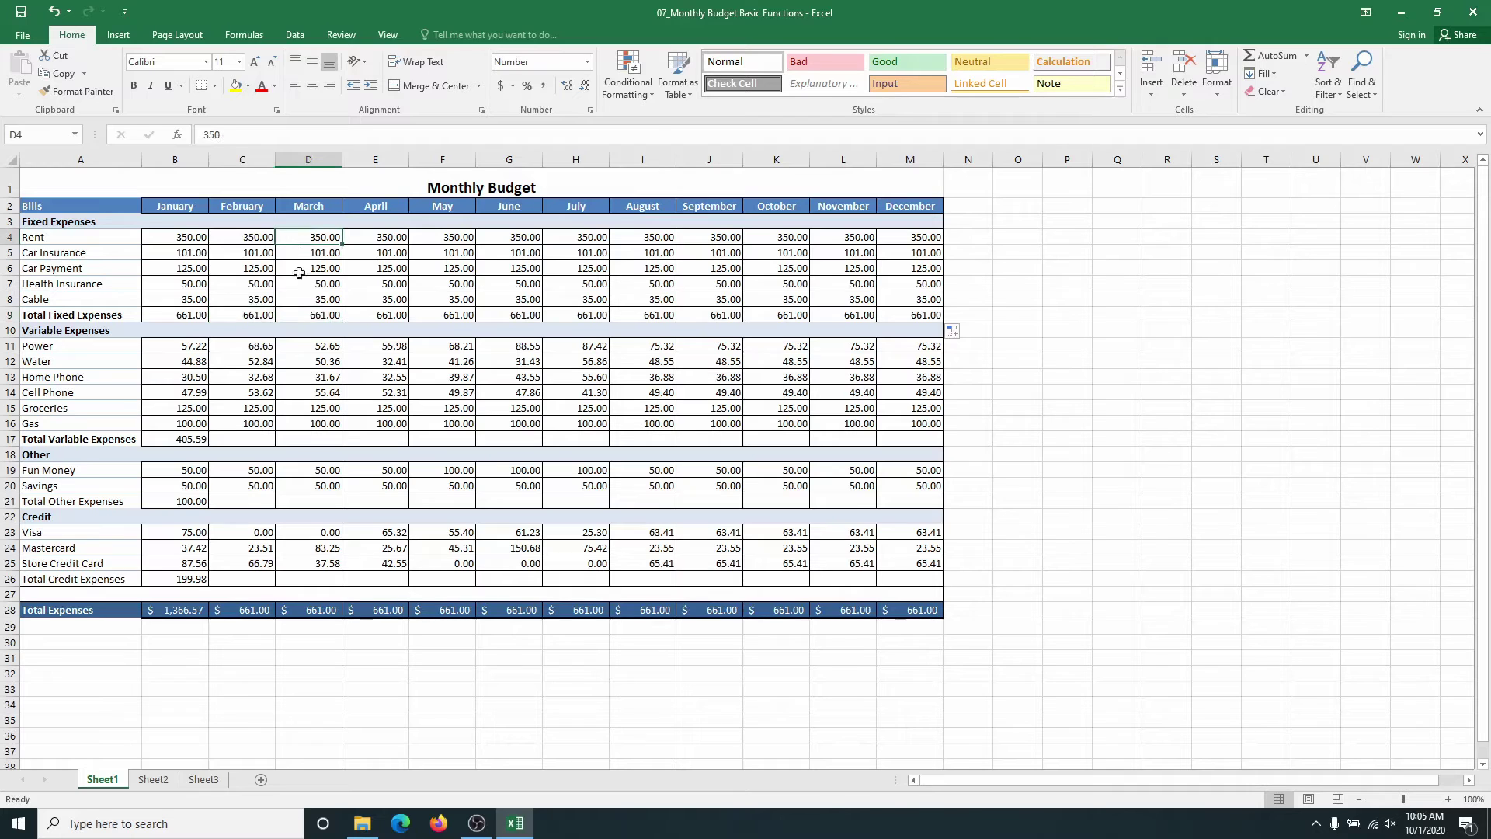
{"action": "left_click", "coordinate": [306, 300]}
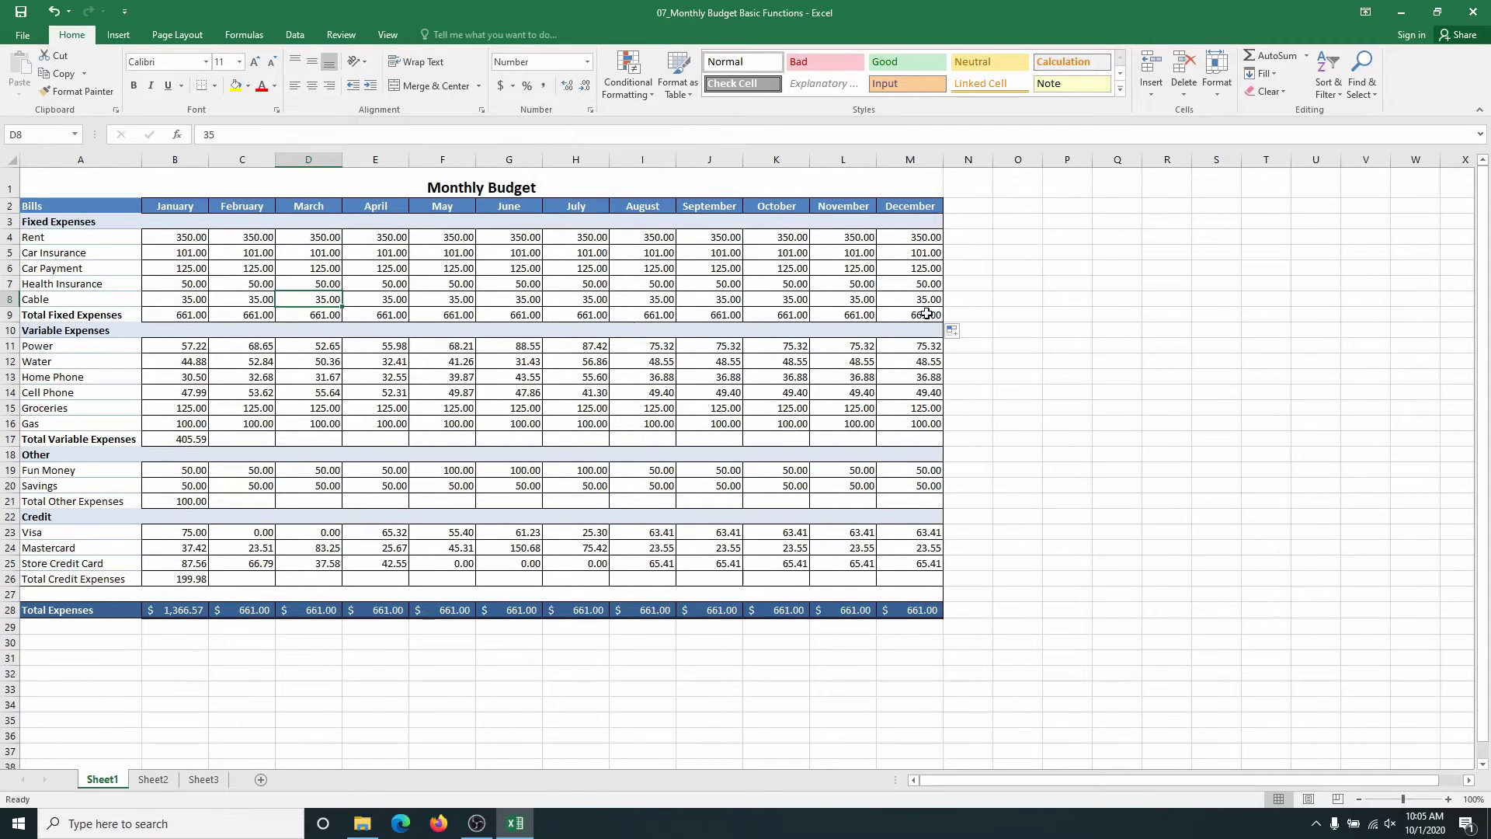
- Fill the January Total Variable Expenses formula in B17 and Total Other Expenses formula in B21 across their rows to December
{"action": "left_click", "coordinate": [191, 440]}
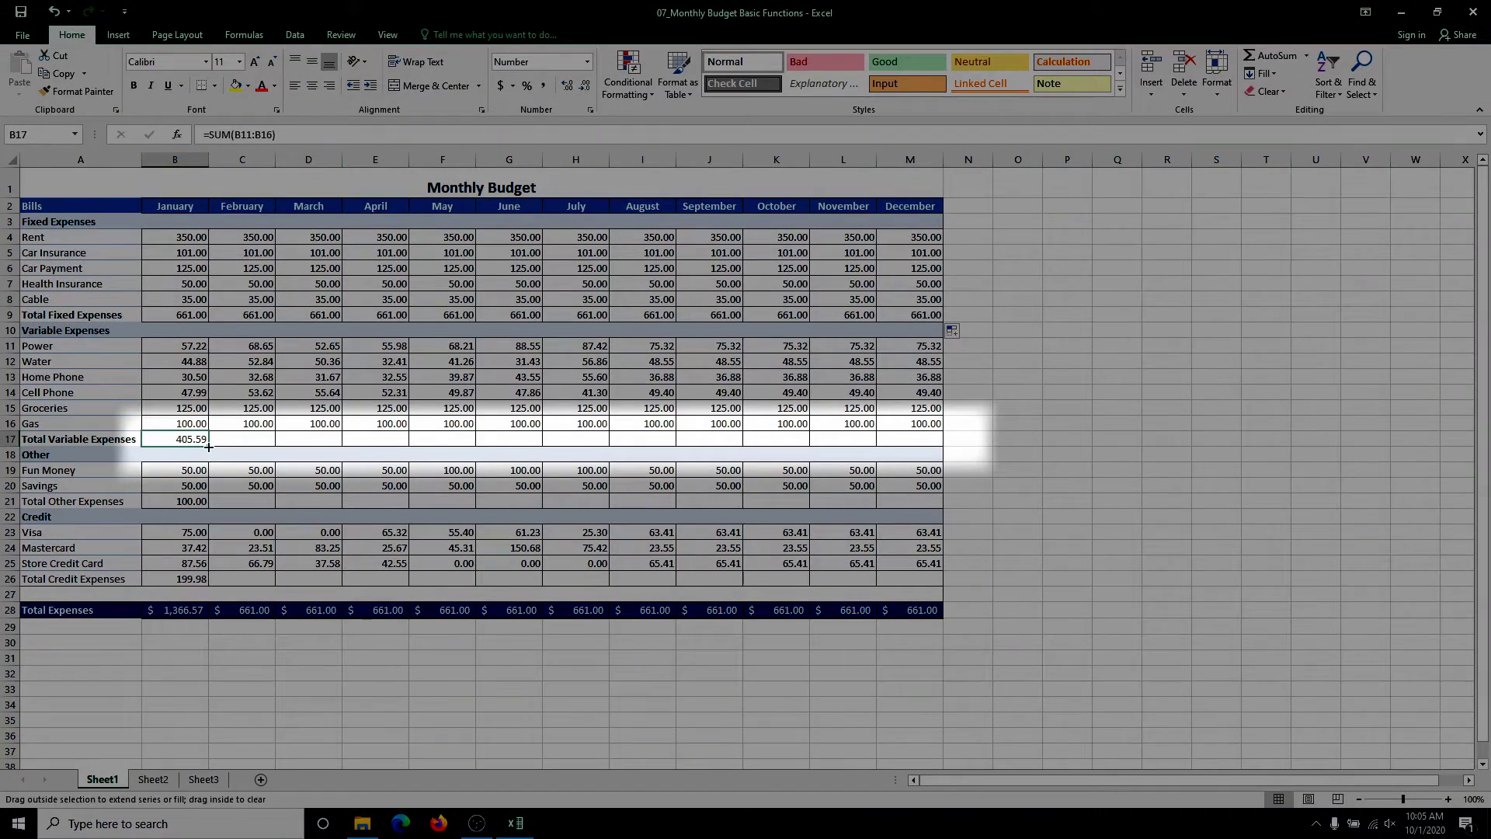
{"action": "left_click_drag", "start_coordinate": [208, 447], "coordinate": [928, 444]}
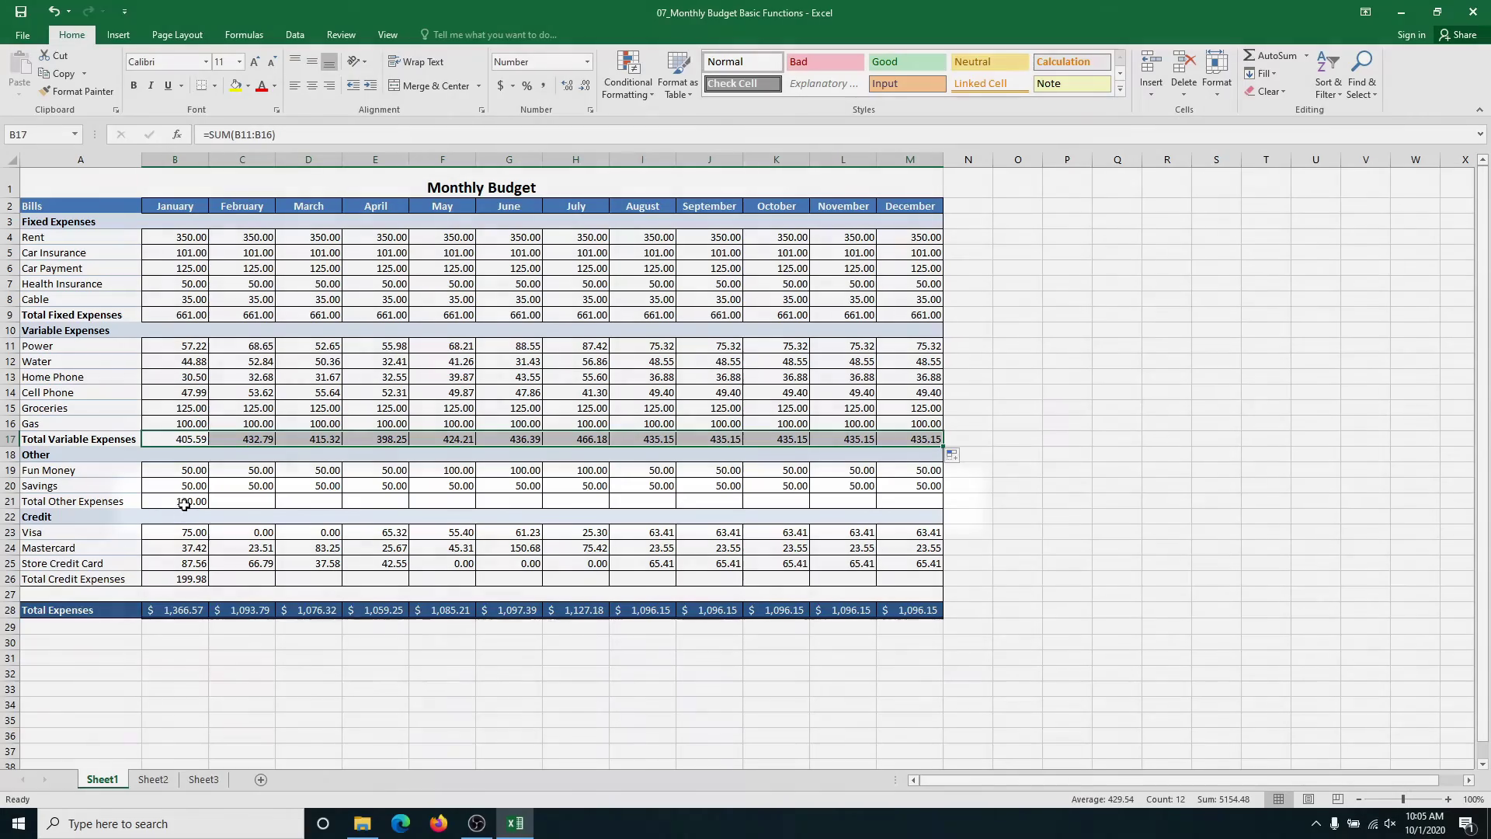
{"action": "left_click", "coordinate": [187, 502]}
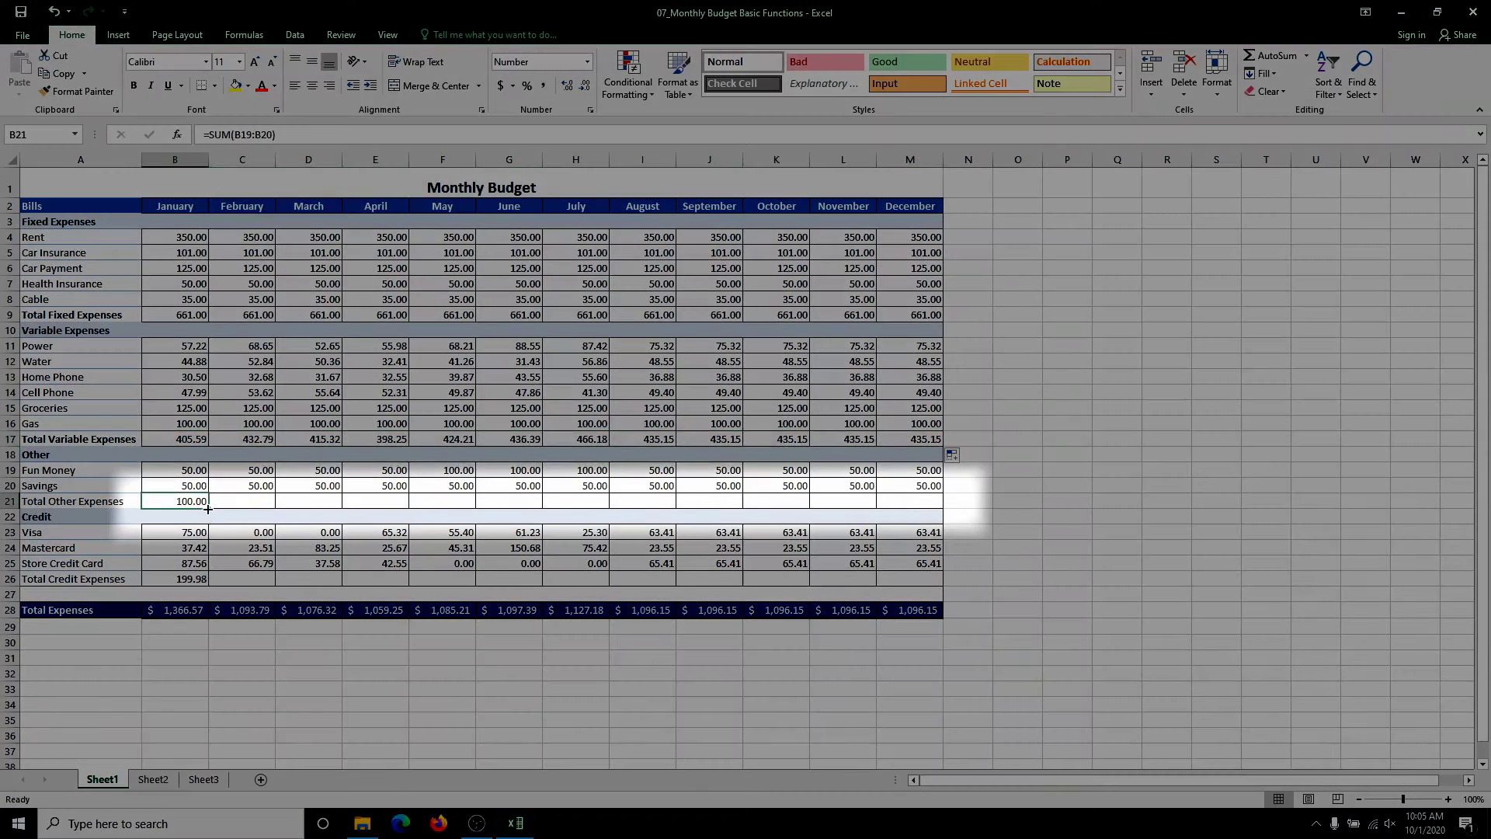
{"action": "left_click_drag", "start_coordinate": [209, 509], "coordinate": [916, 531]}
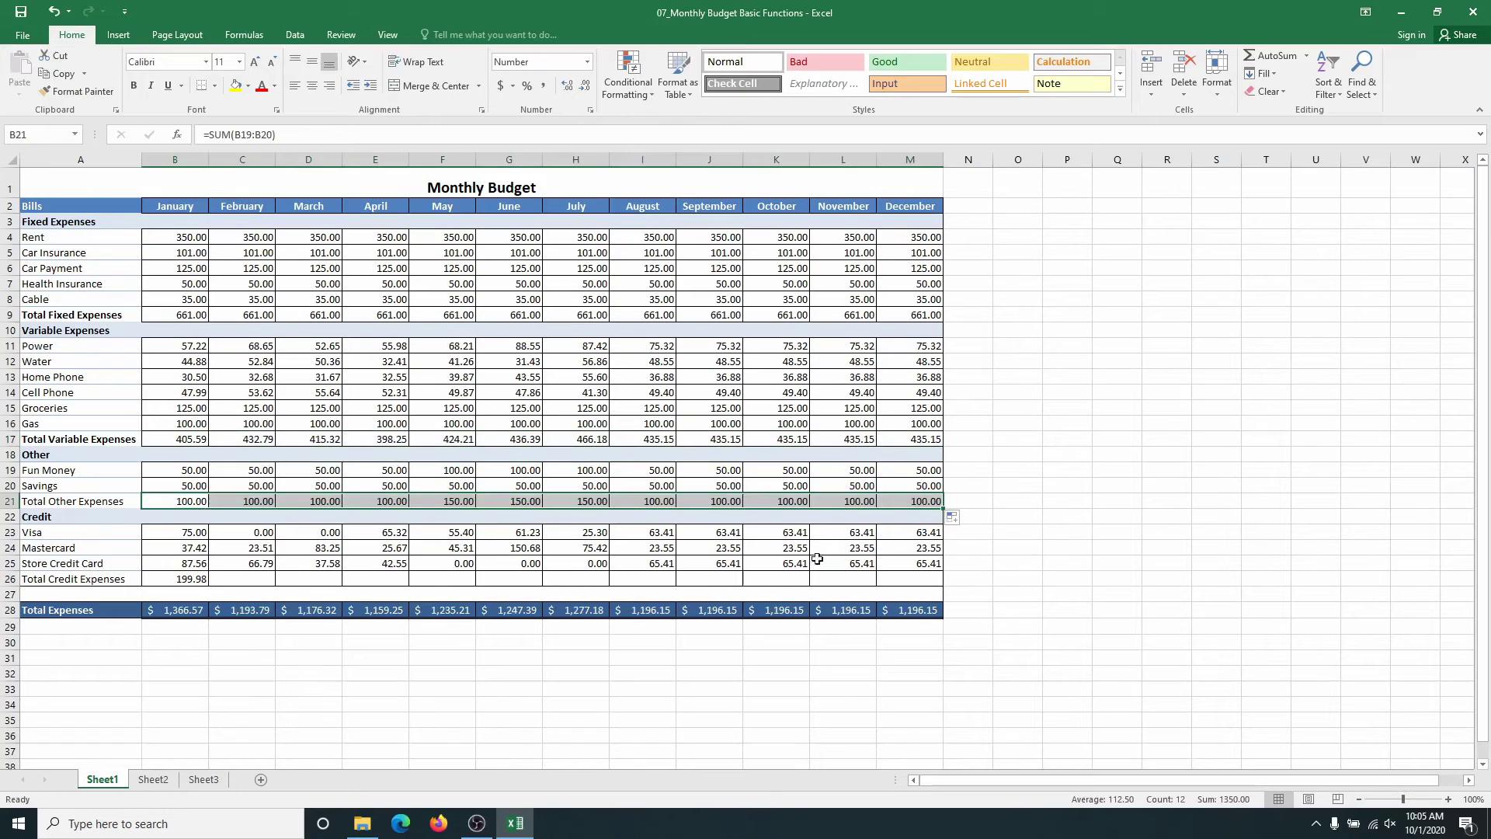
- Fill the January Total Credit Expenses formula in B26 across to December and check the Total Expenses formulas for January and February
{"action": "left_click", "coordinate": [192, 579]}
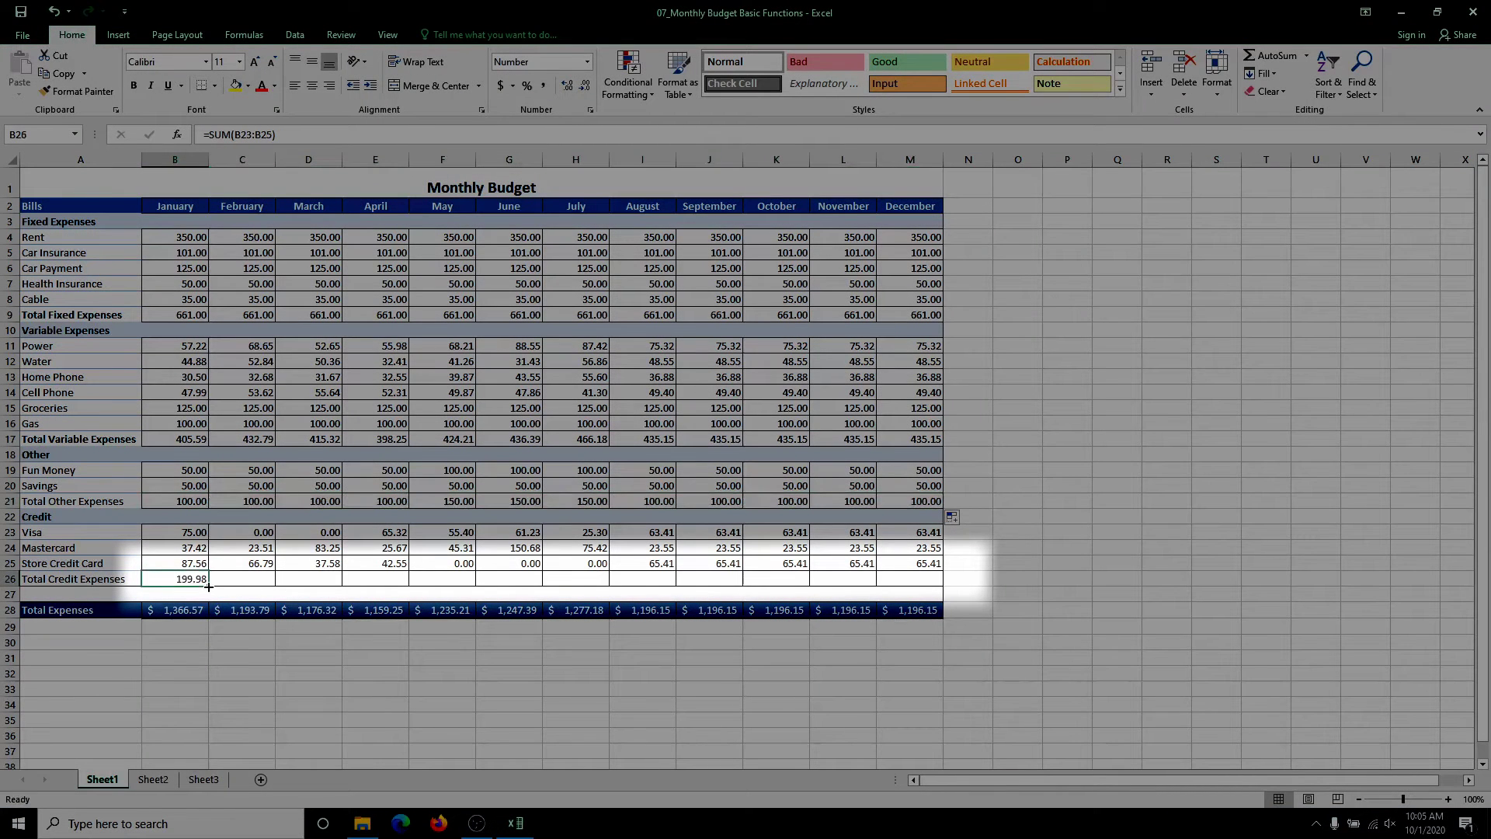
{"action": "left_click_drag", "start_coordinate": [208, 587], "coordinate": [917, 591]}
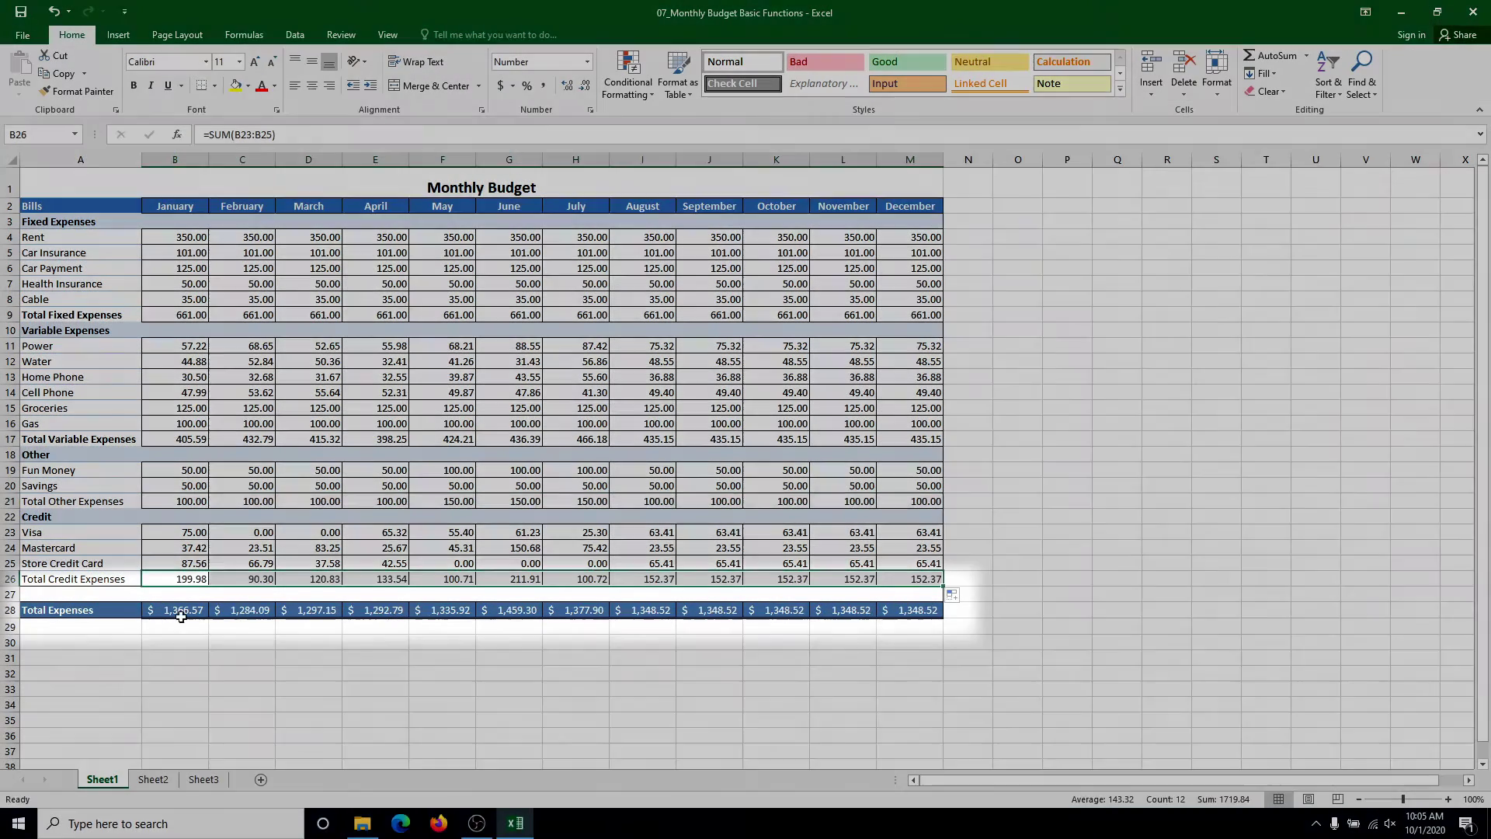
{"action": "left_click", "coordinate": [183, 615]}
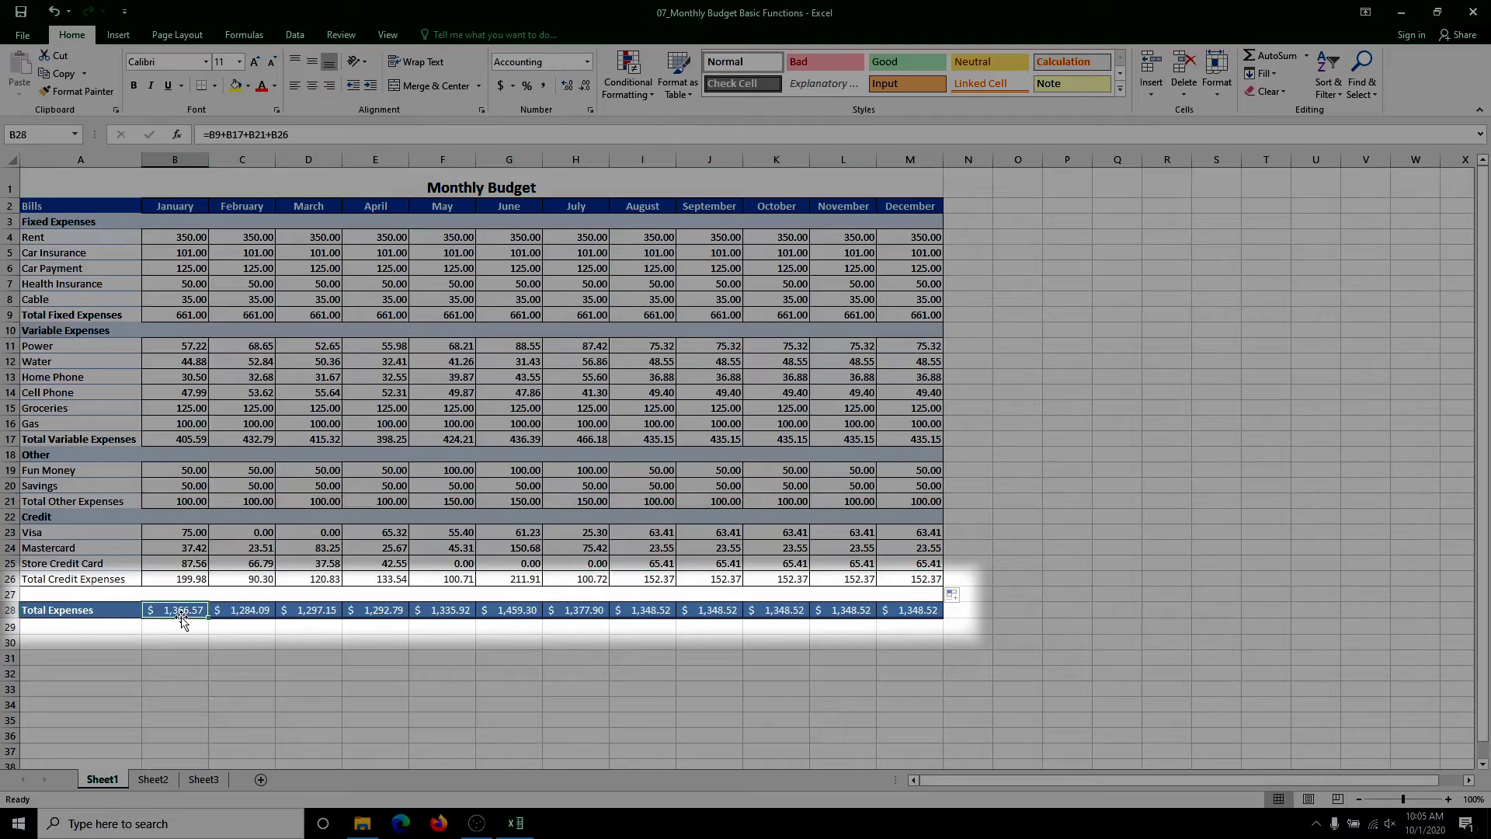
{"action": "left_click", "coordinate": [235, 613]}
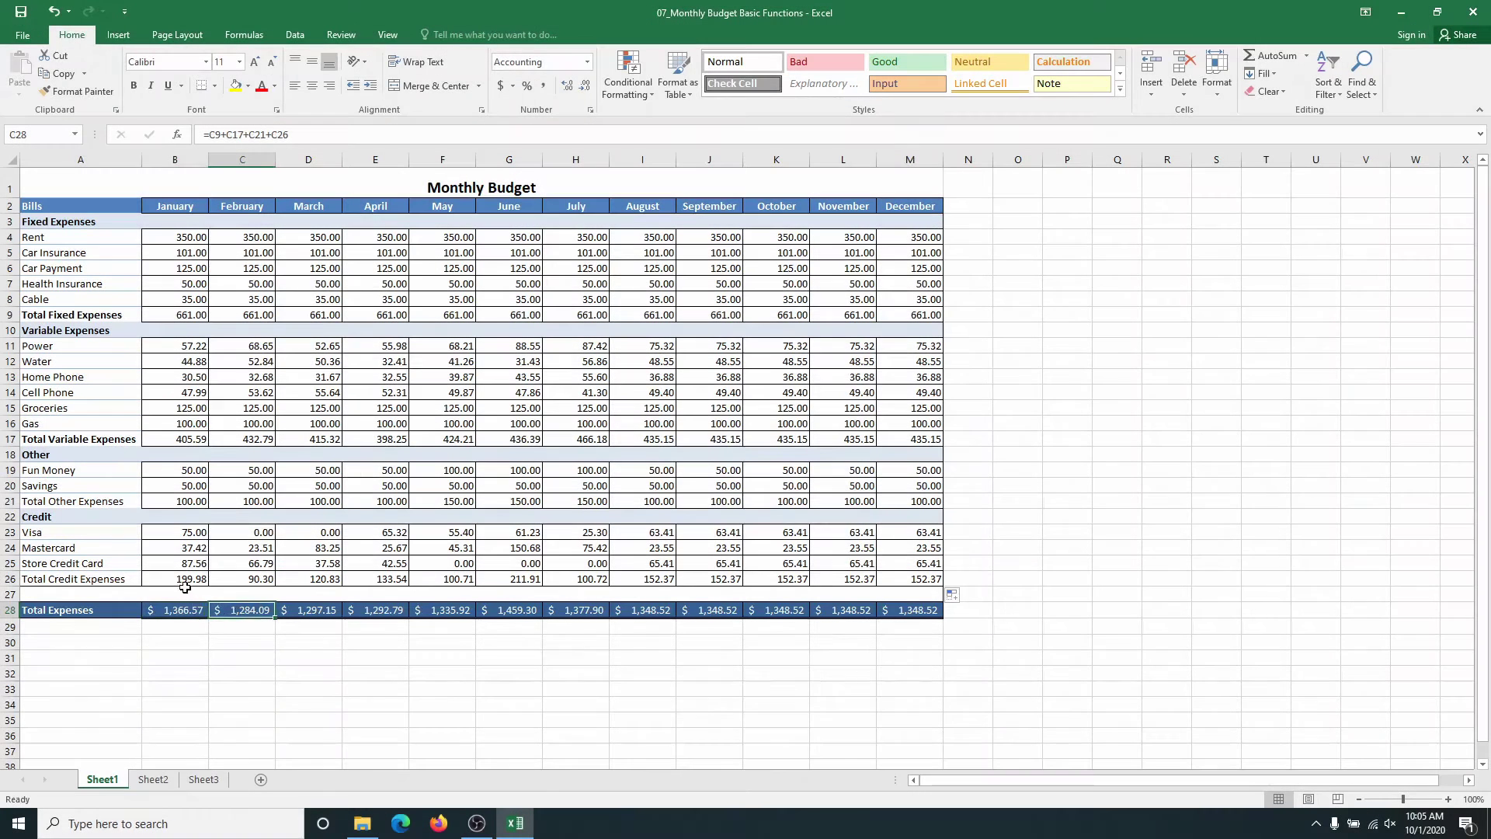
- Examine January's category totals in B26, B21, B17 and B9, then the Total Expenses formulas for January and June
{"action": "left_click", "coordinate": [185, 584]}
{"action": "left_click", "coordinate": [181, 504]}
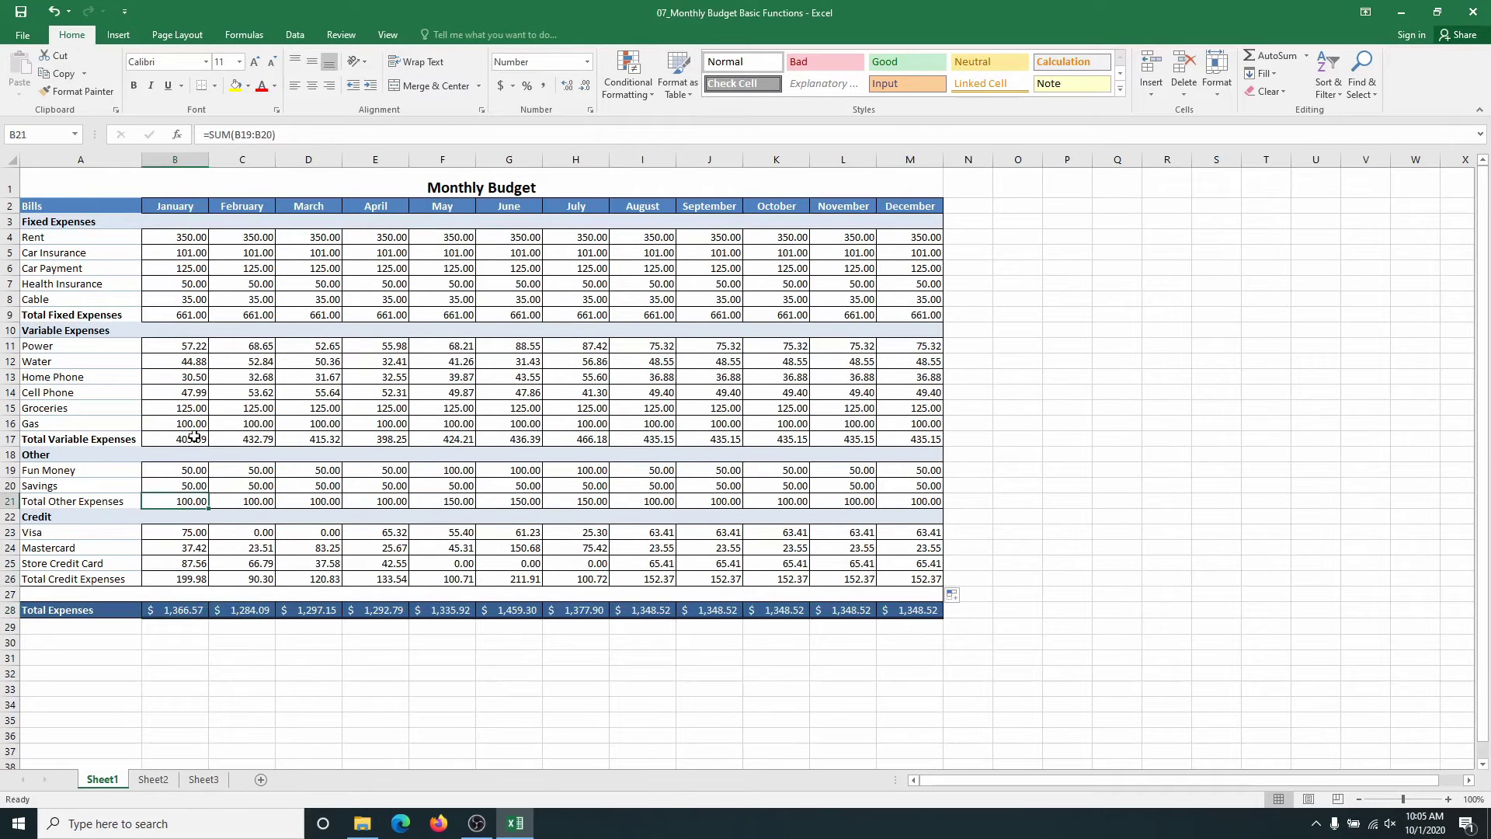
{"action": "left_click", "coordinate": [193, 470]}
{"action": "left_click", "coordinate": [194, 439]}
{"action": "left_click", "coordinate": [194, 316]}
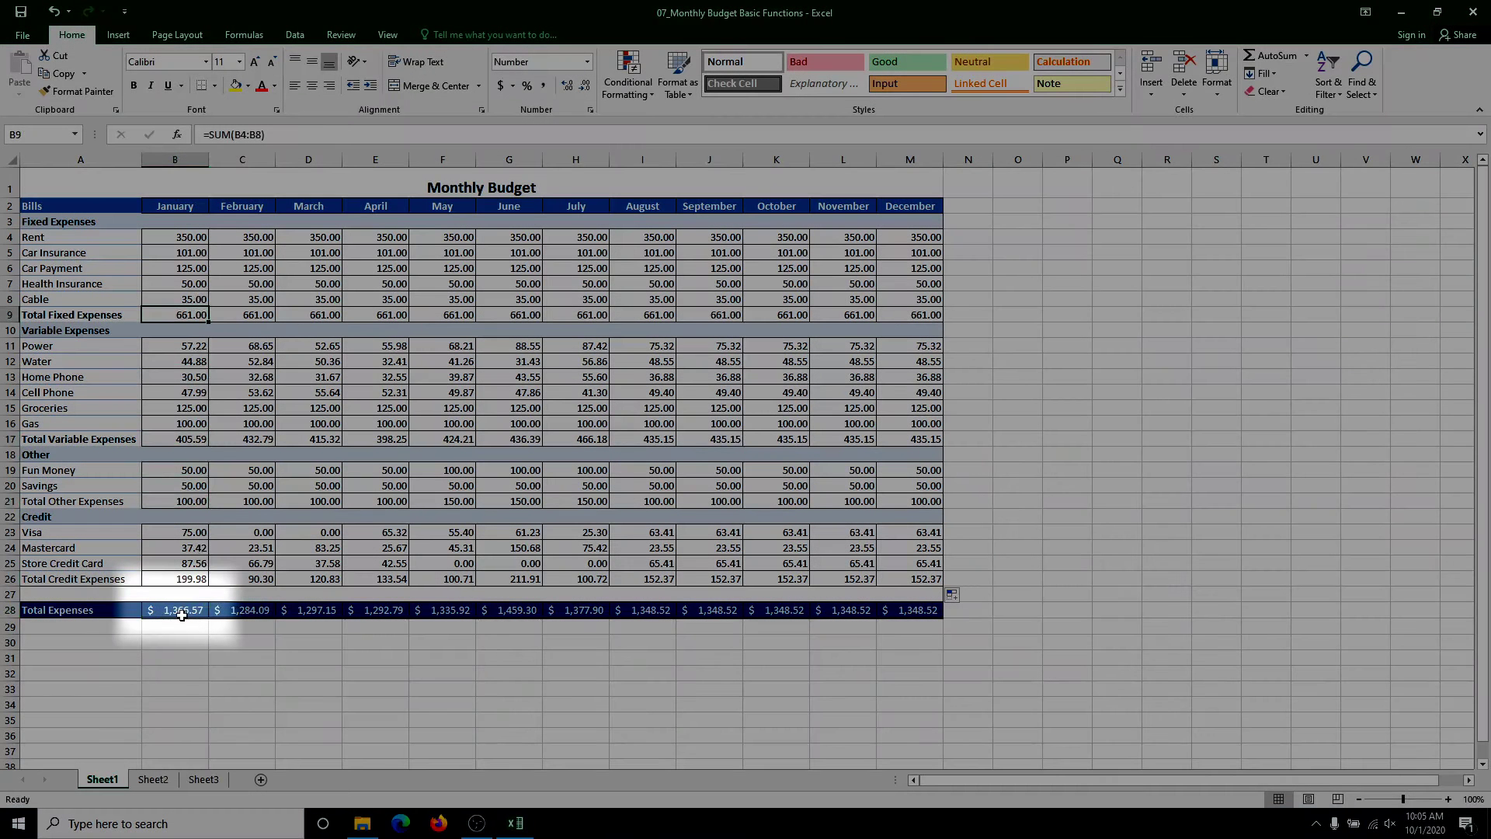
{"action": "left_click", "coordinate": [182, 614]}
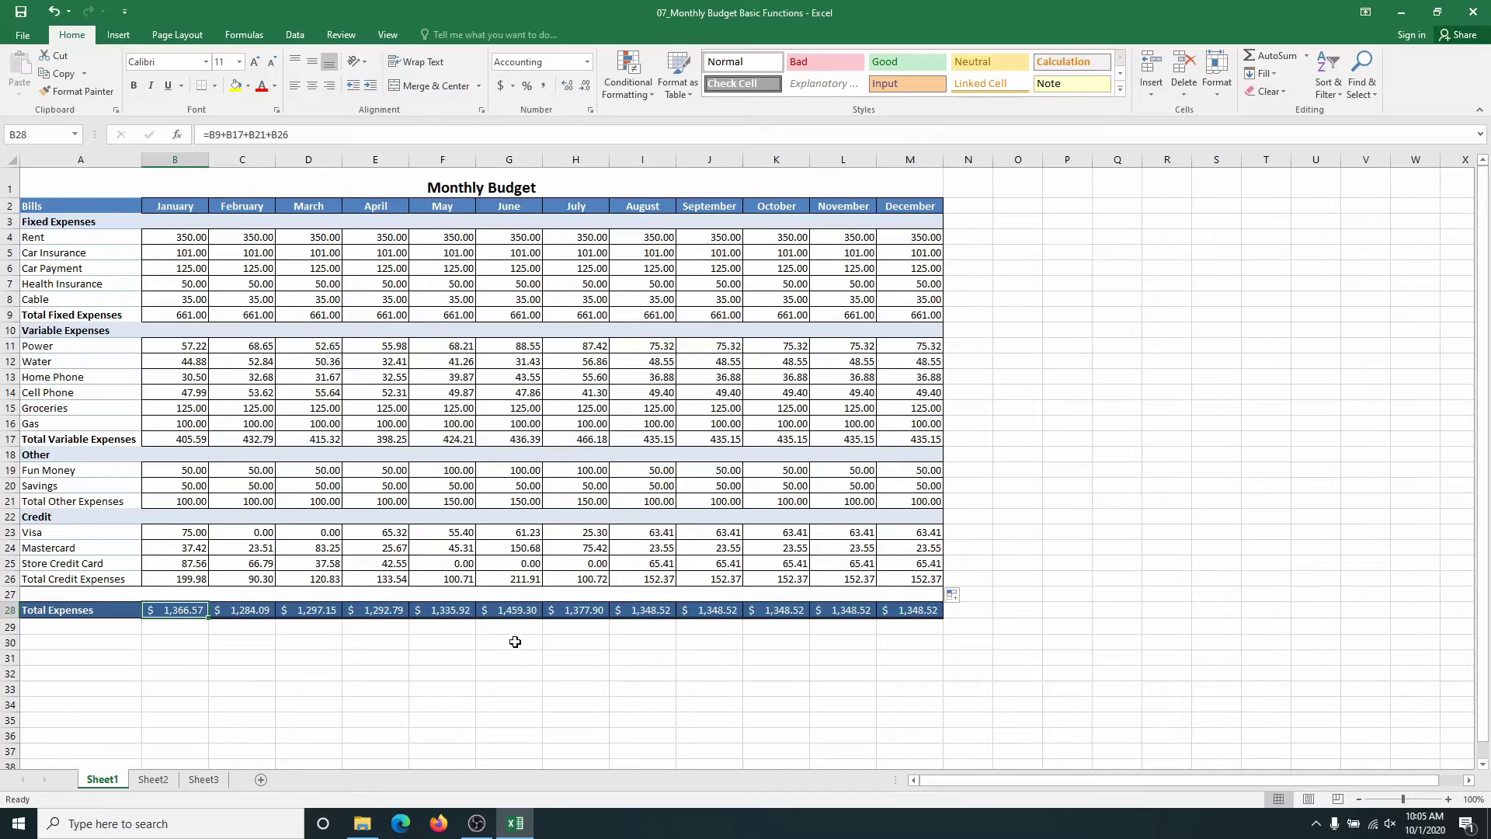
{"action": "left_click", "coordinate": [513, 611]}
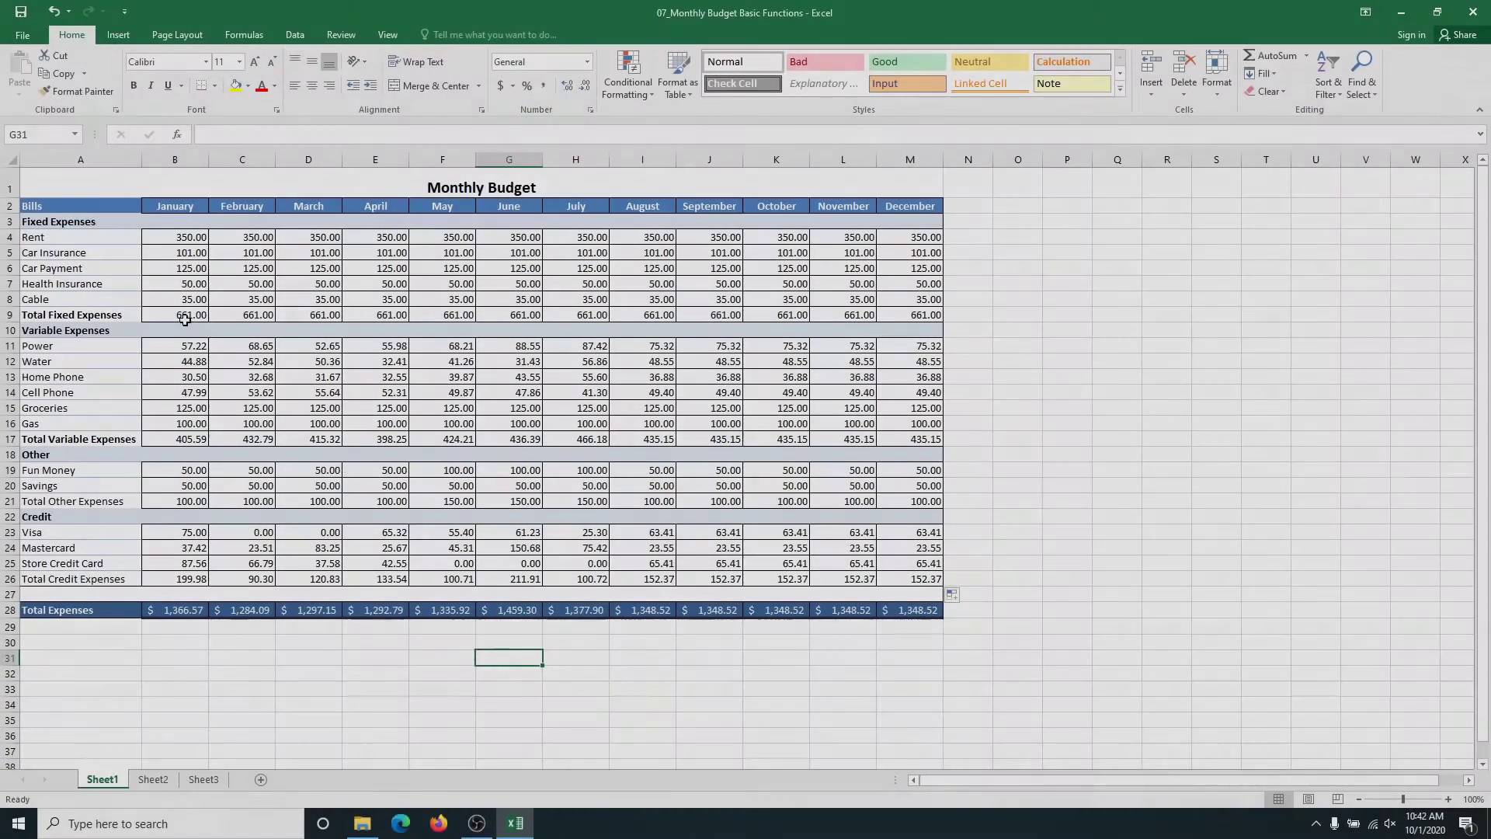
- Clear the Total Fixed Expenses formulas in row 9 month by month, starting with January in B9
{"action": "left_click", "coordinate": [178, 315]}
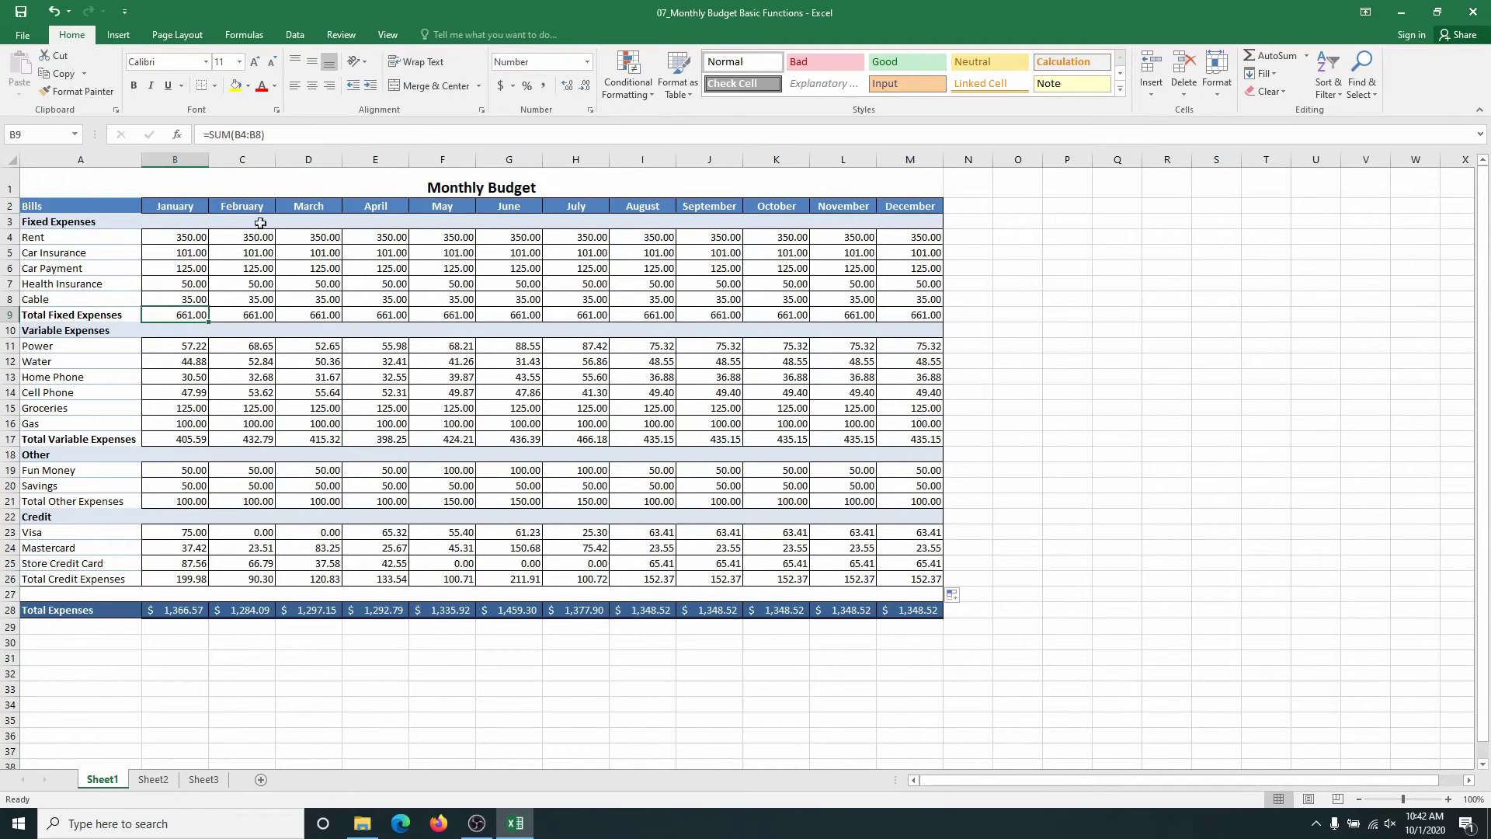
{"action": "left_click_drag", "start_coordinate": [192, 315], "coordinate": [911, 315]}
{"action": "key", "text": "BackSpace"}
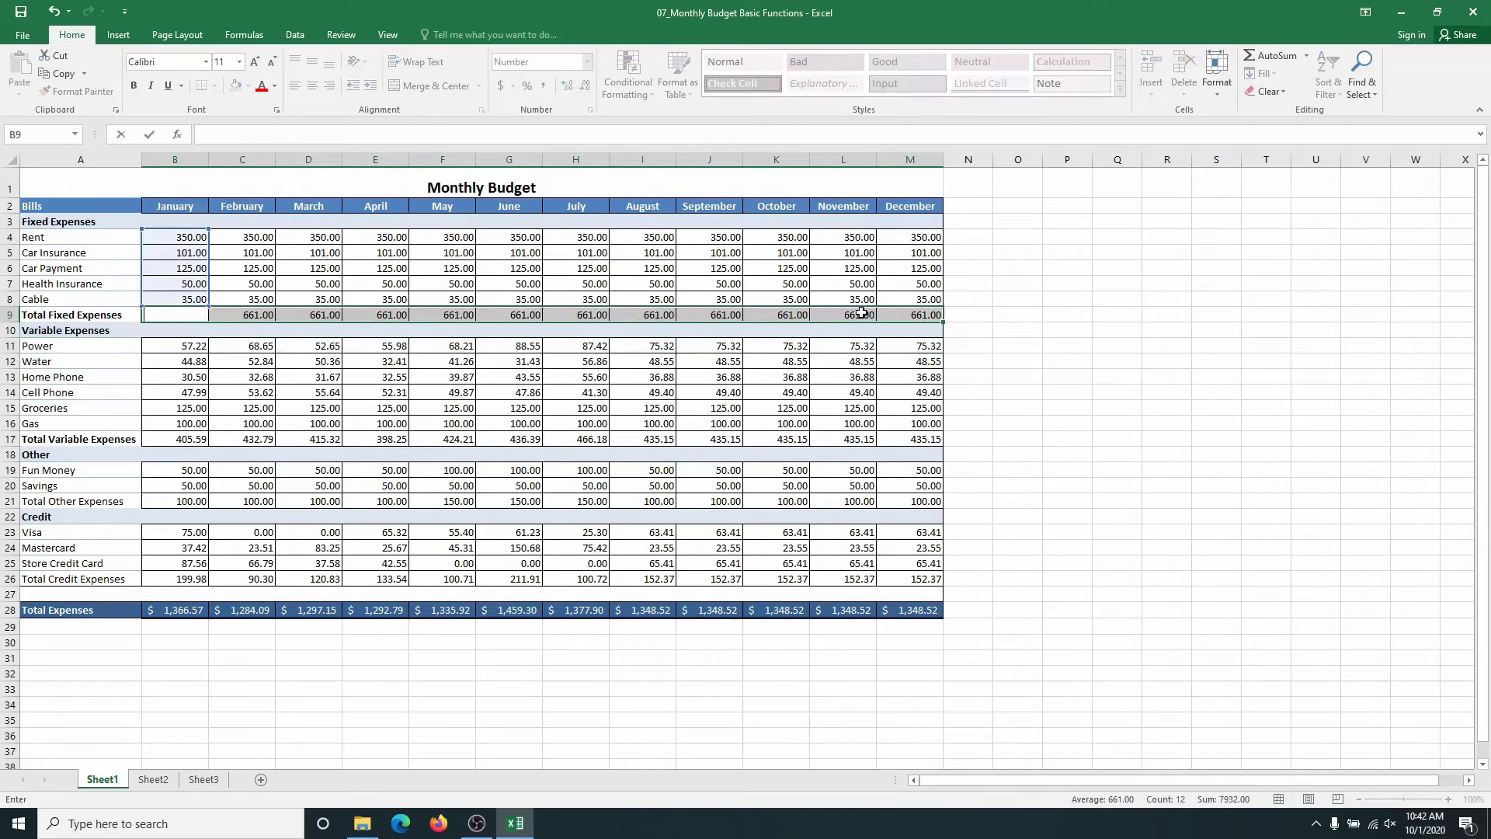
{"action": "left_click", "coordinate": [242, 313]}
{"action": "key", "text": "BackSpace"}
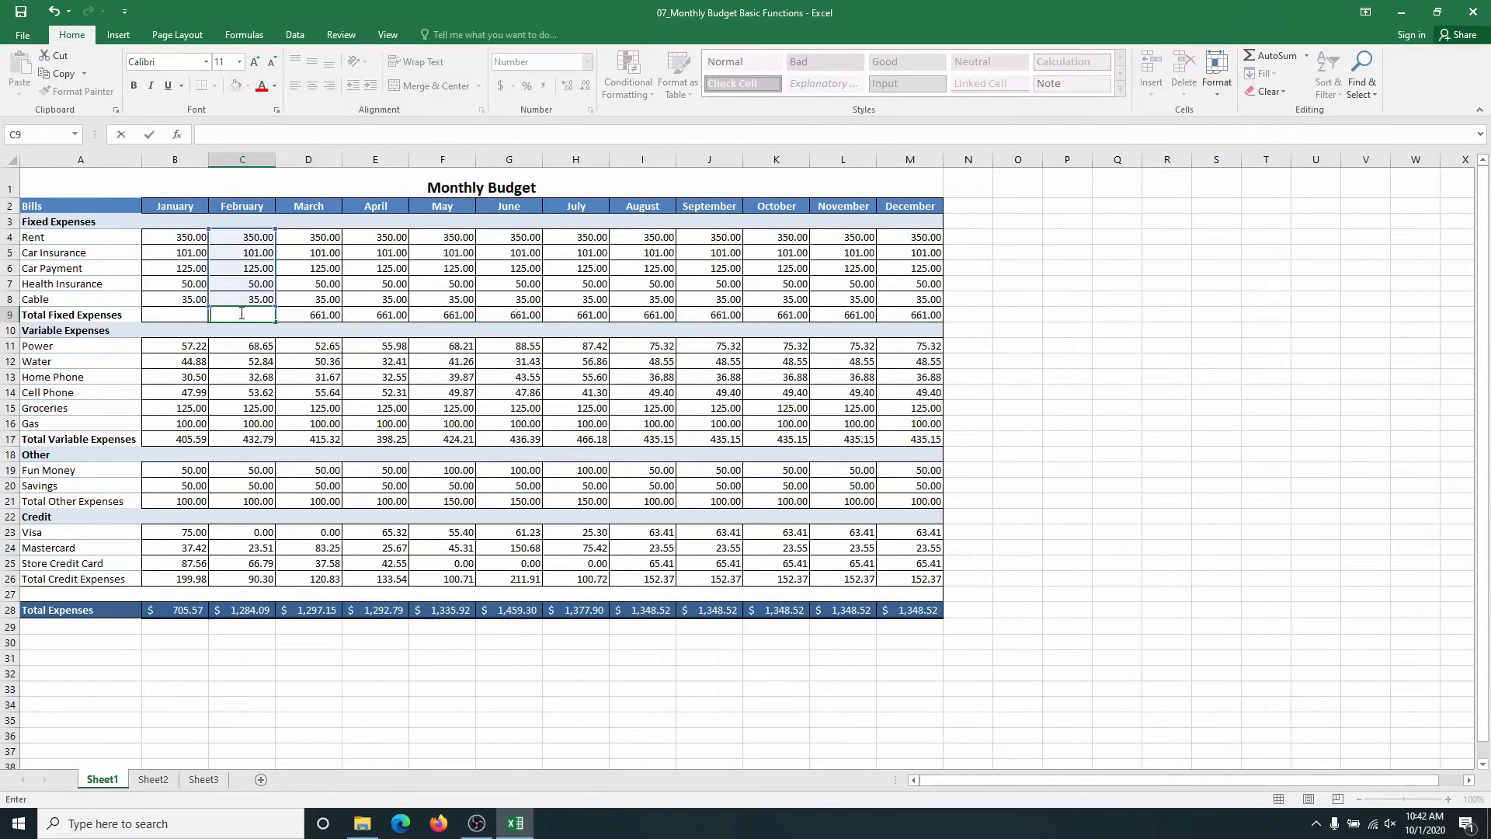
{"action": "left_click", "coordinate": [311, 316]}
{"action": "key", "text": "BackSpace"}
{"action": "left_click", "coordinate": [363, 317]}
{"action": "key", "text": "BackSpace"}
{"action": "left_click", "coordinate": [458, 316]}
{"action": "key", "text": "BackSpace"}
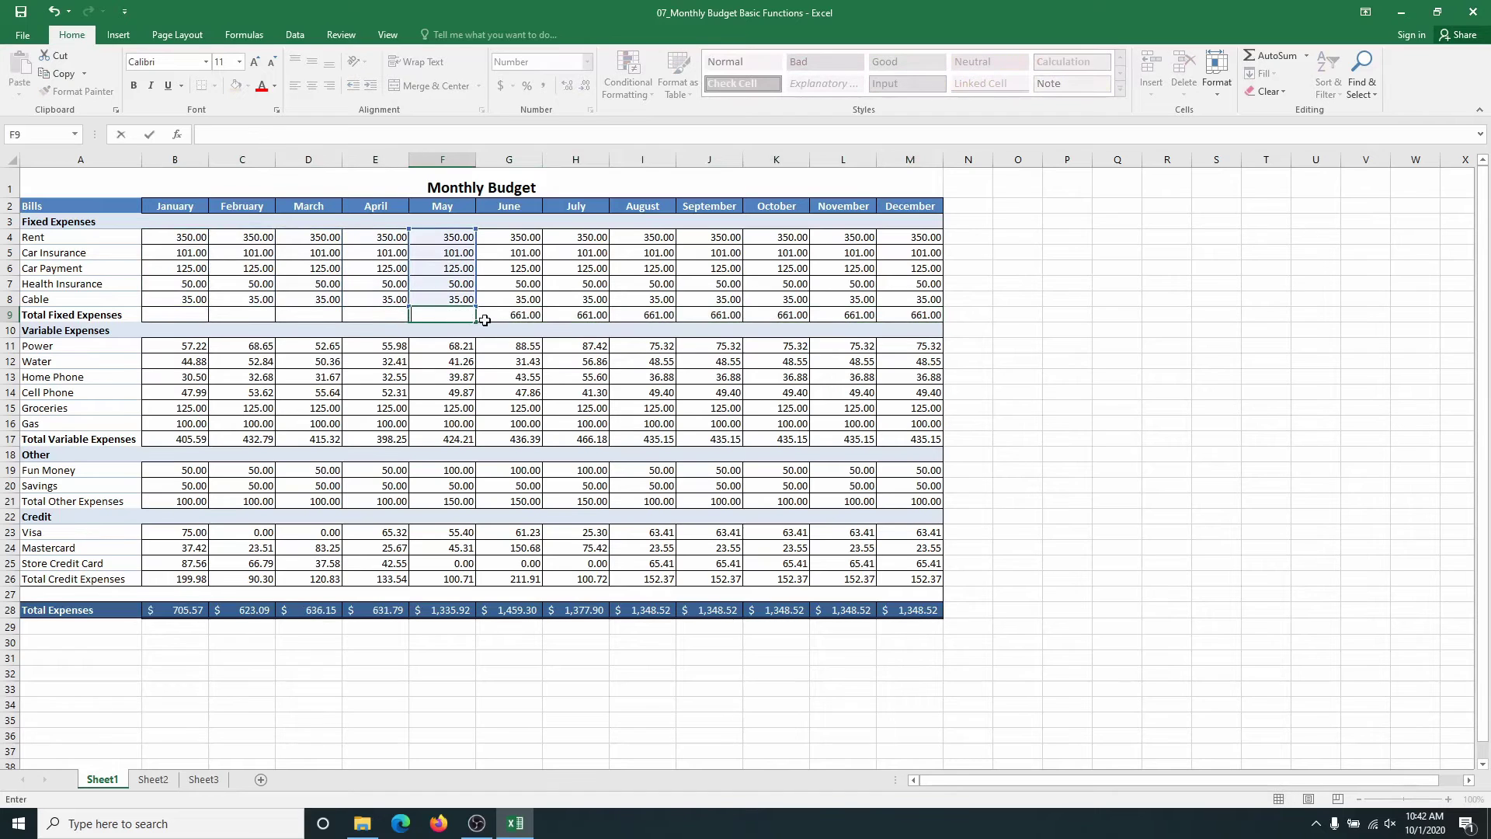
{"action": "left_click", "coordinate": [501, 320]}
{"action": "key", "text": "BackSpace"}
{"action": "left_click", "coordinate": [595, 318]}
{"action": "key", "text": "BackSpace"}
{"action": "left_click", "coordinate": [665, 314]}
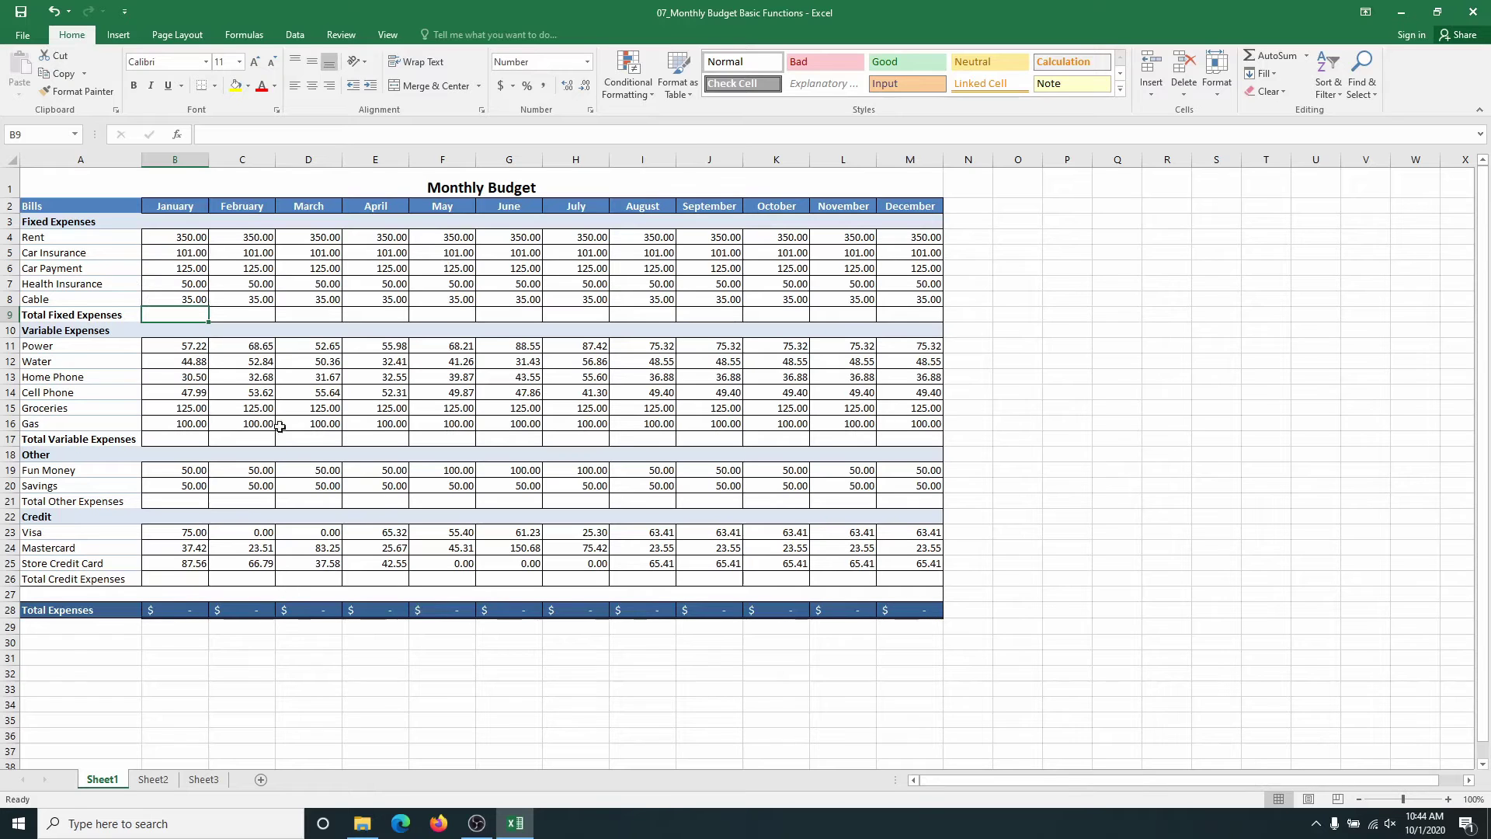
- Build the formula =sum(M4:M8) by hand in December's Total Fixed Expenses cell M9, and erase it again
{"action": "left_click", "coordinate": [911, 159]}
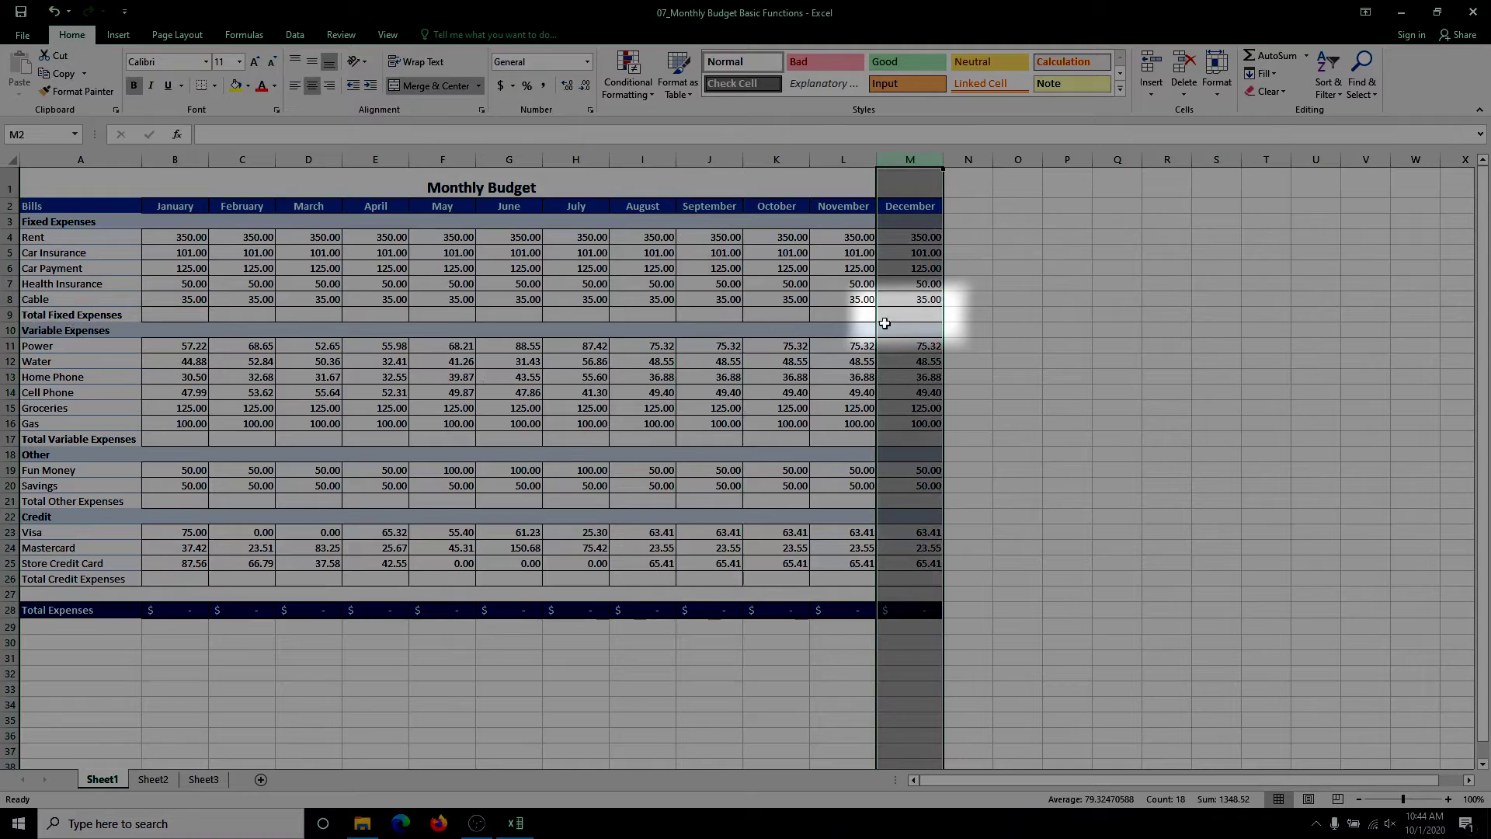
{"action": "left_click", "coordinate": [912, 317]}
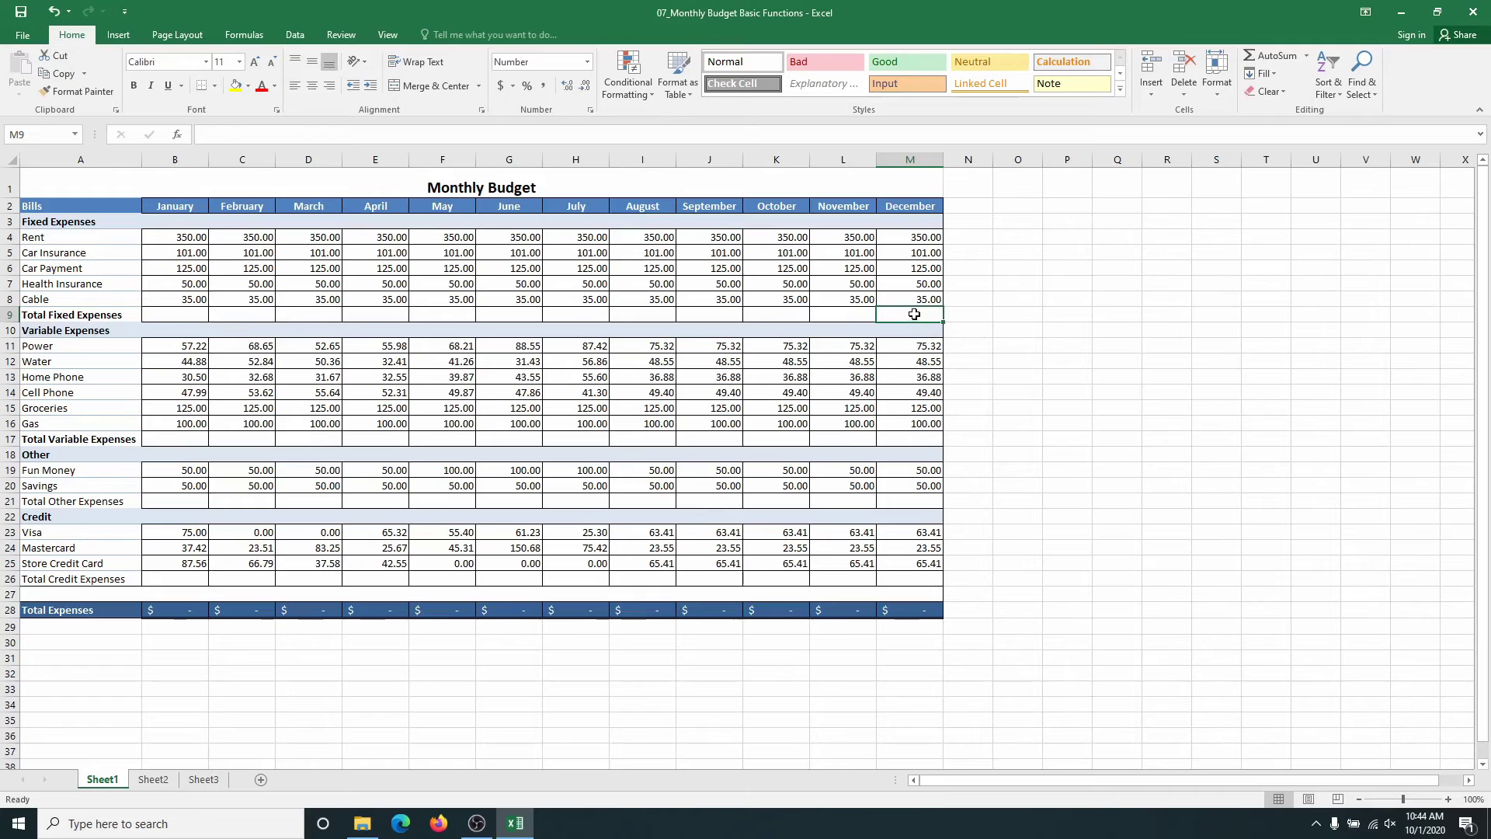
{"action": "left_click", "coordinate": [294, 134]}
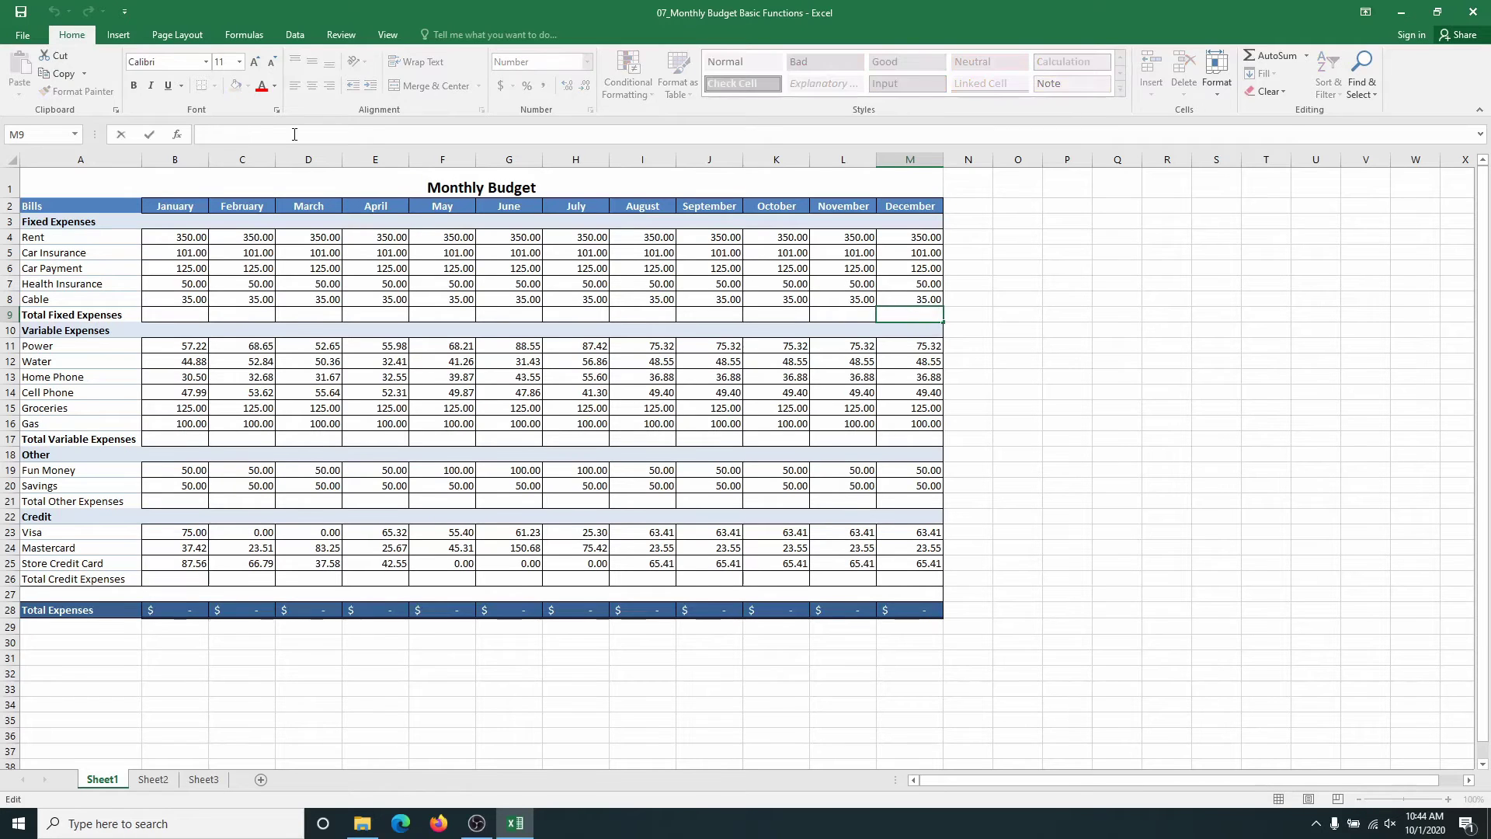
{"action": "type", "text": "=sum"}
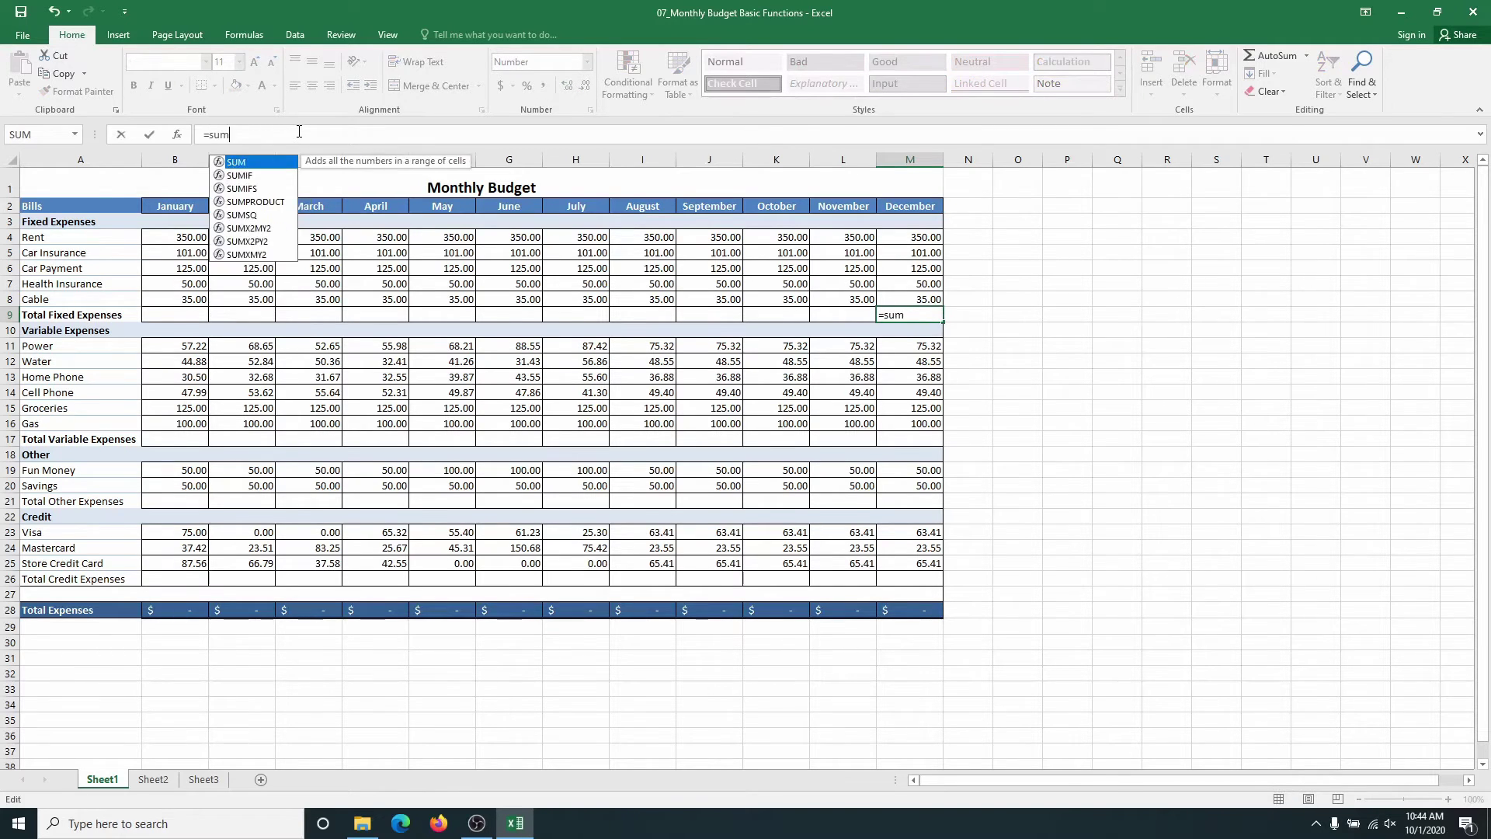
{"action": "type", "text": "("}
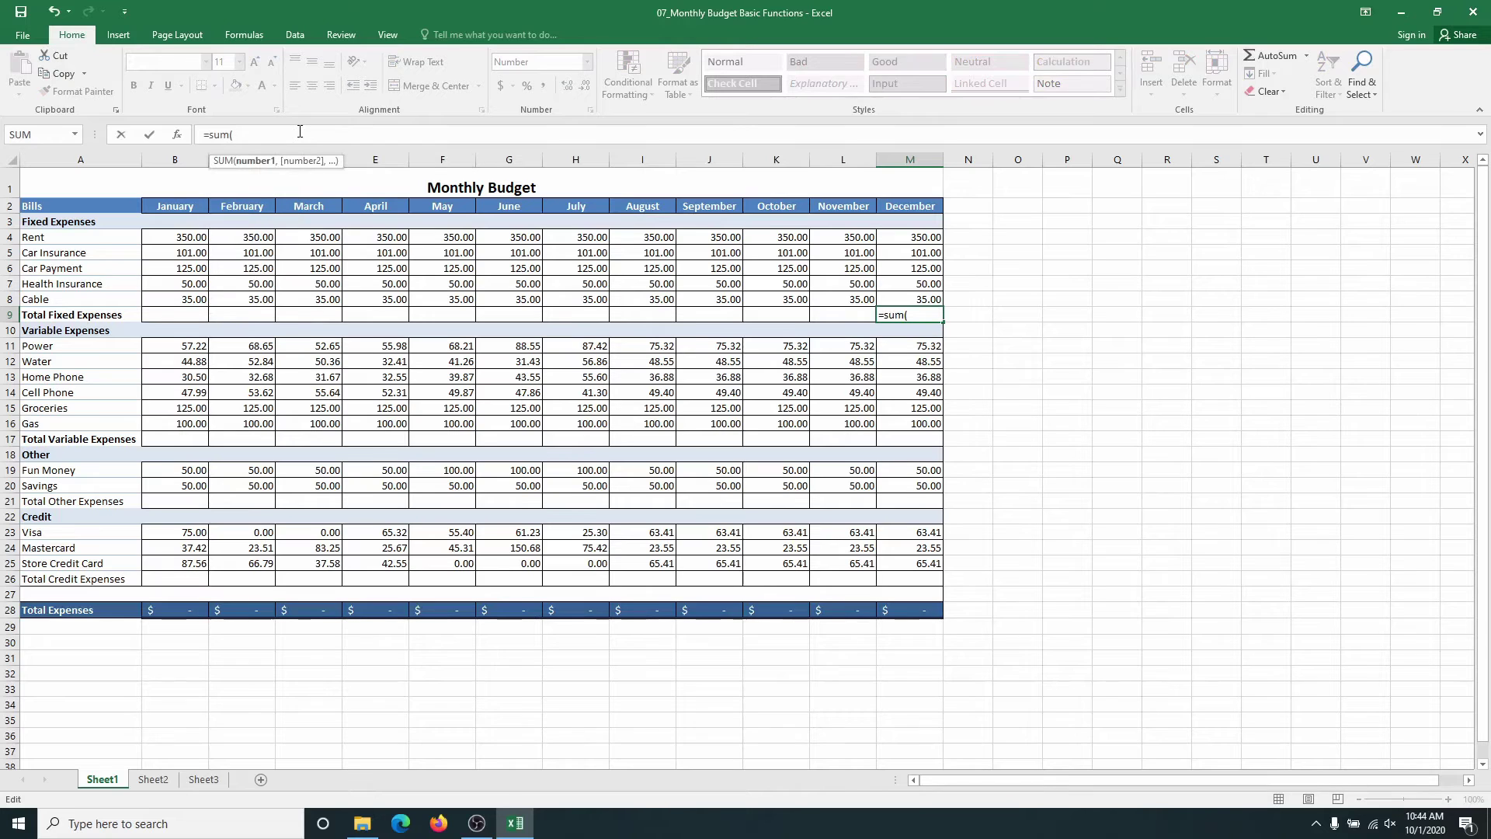
{"action": "left_click", "coordinate": [905, 239]}
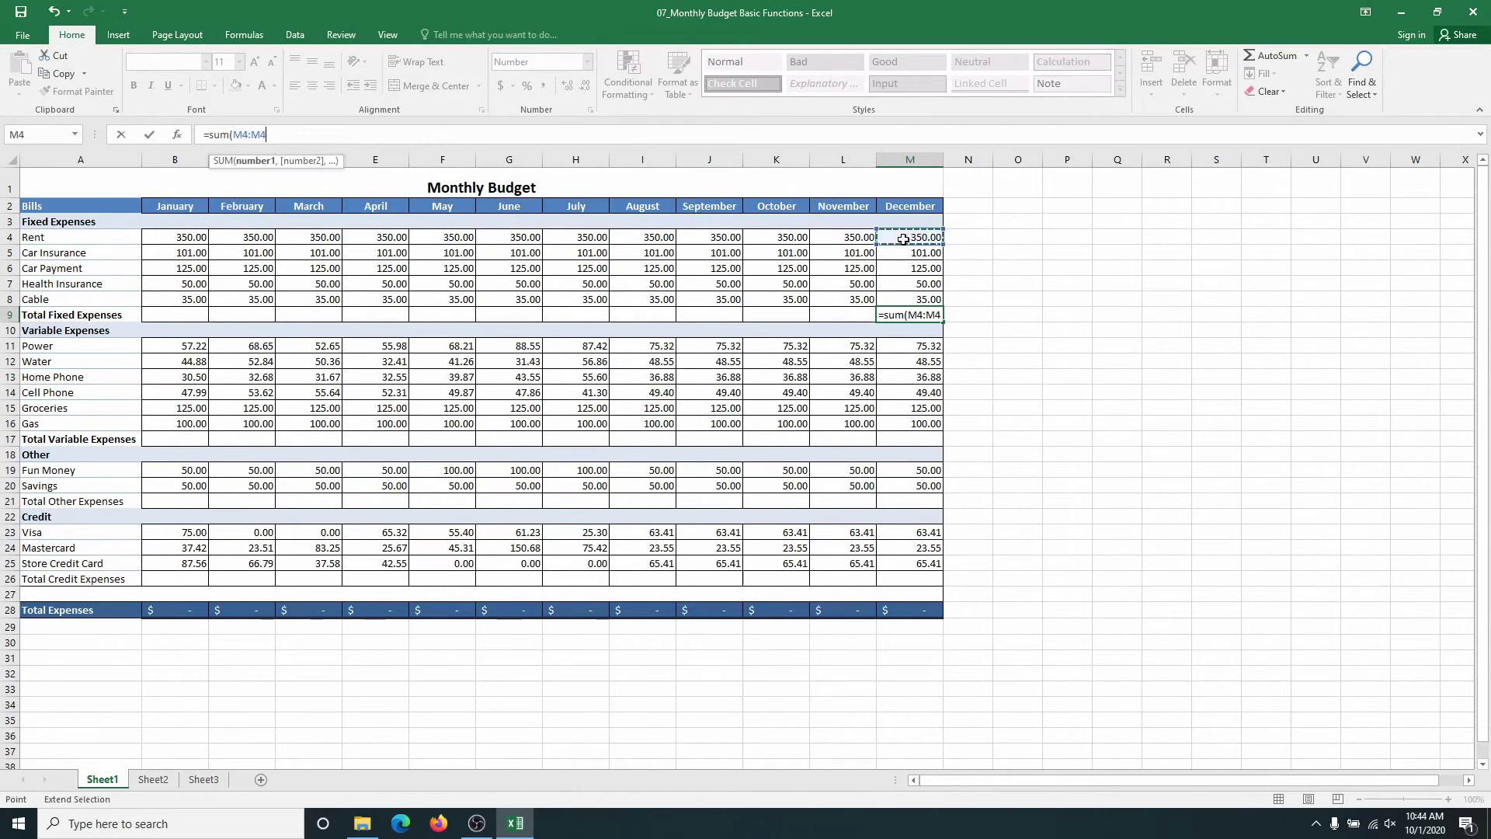
{"action": "left_click", "coordinate": [897, 294]}
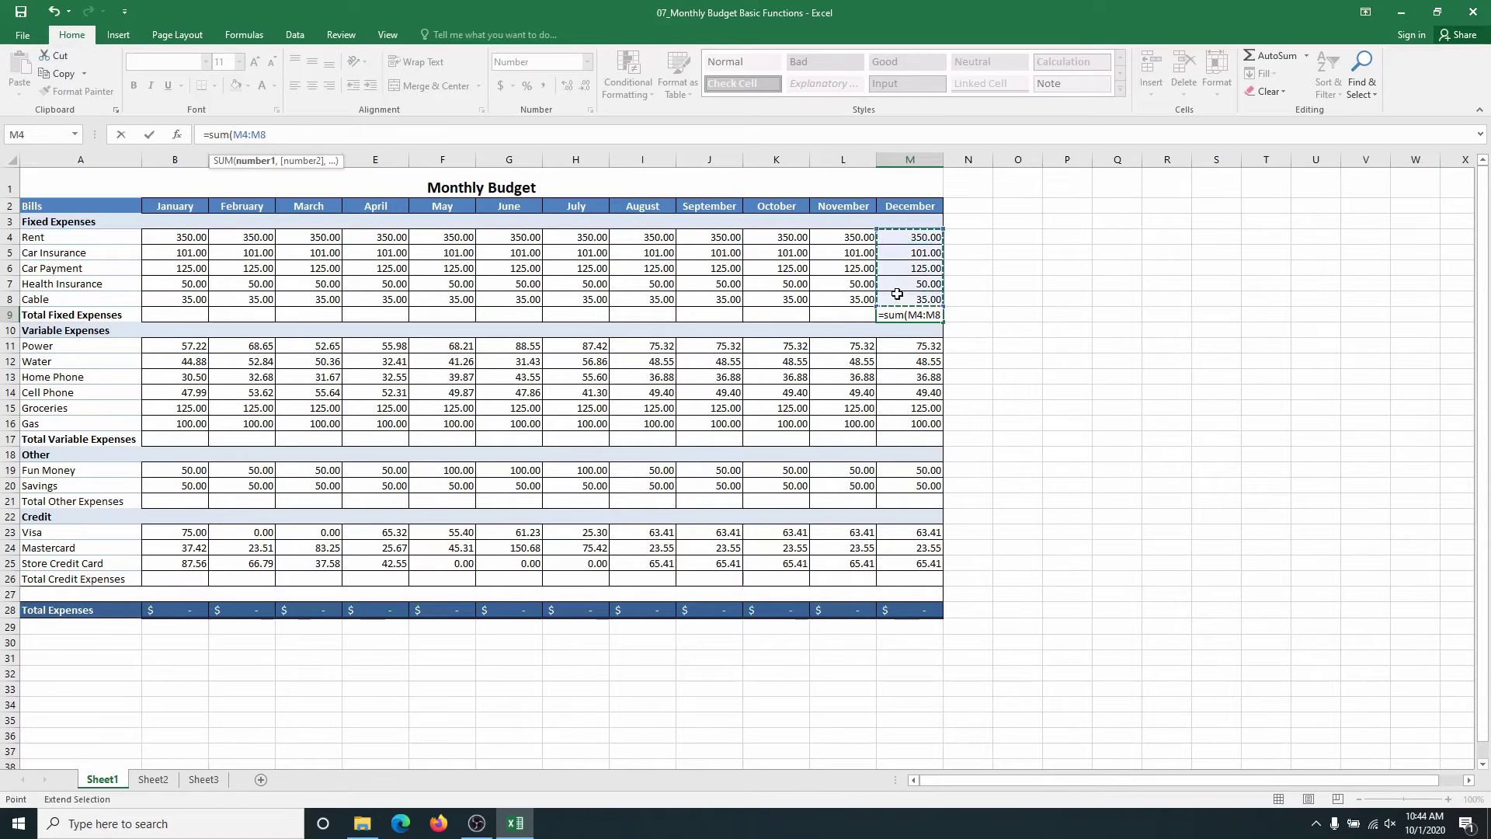
{"action": "type", "text": ")"}
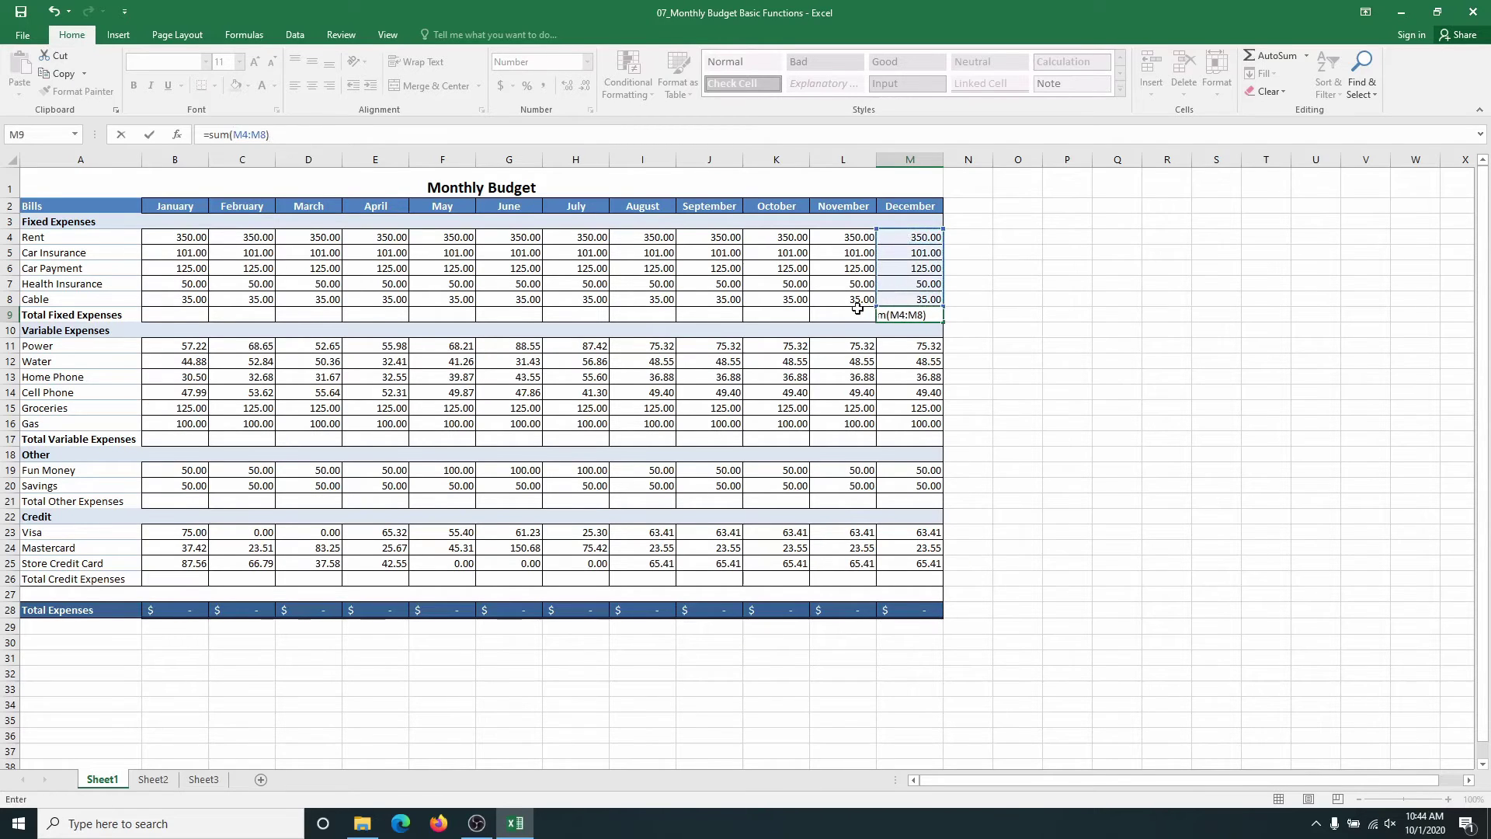
{"action": "triple_click", "coordinate": [227, 128]}
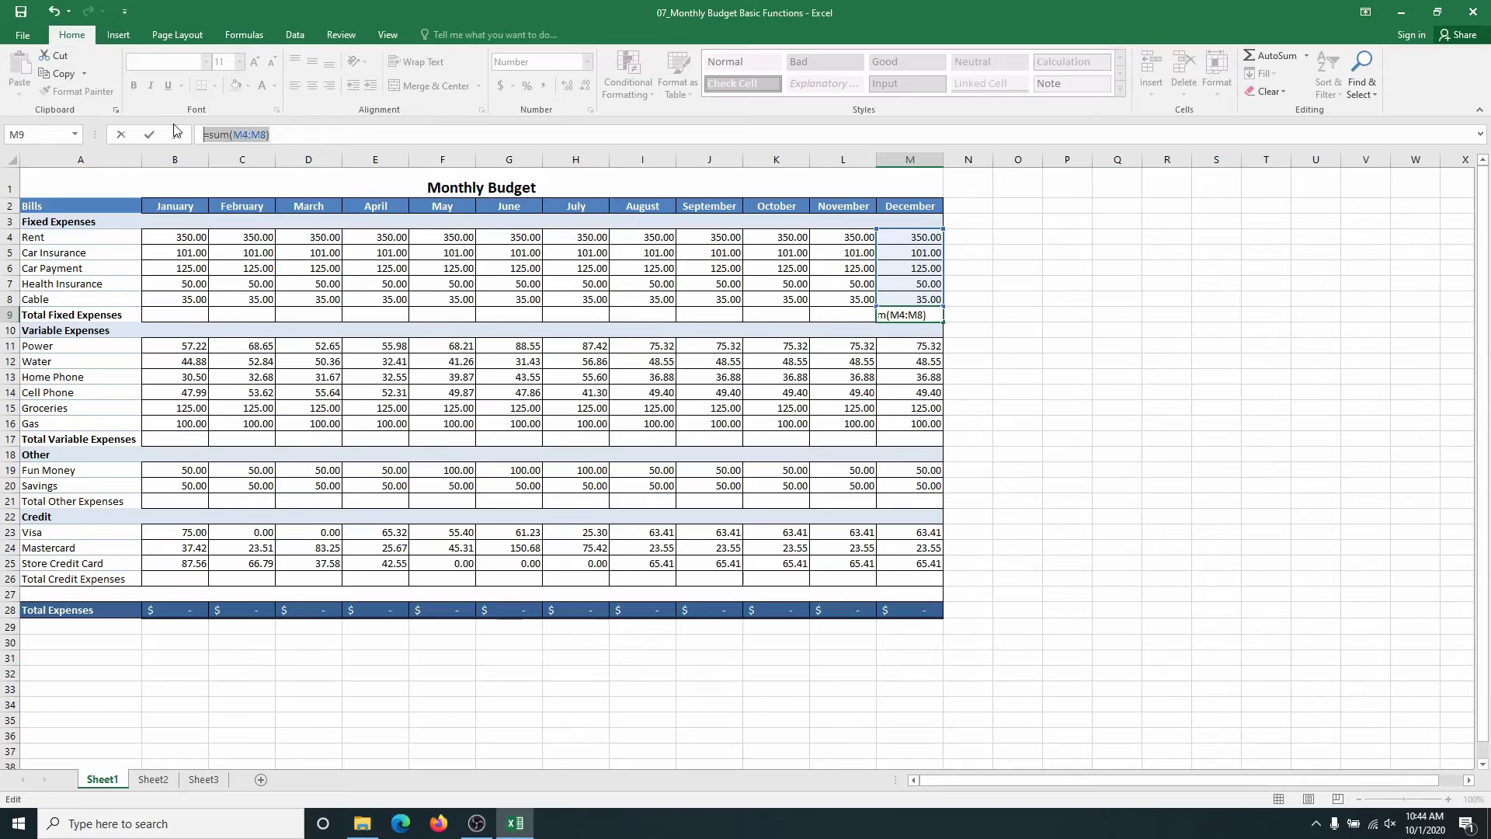
{"action": "key", "text": "BackSpace"}
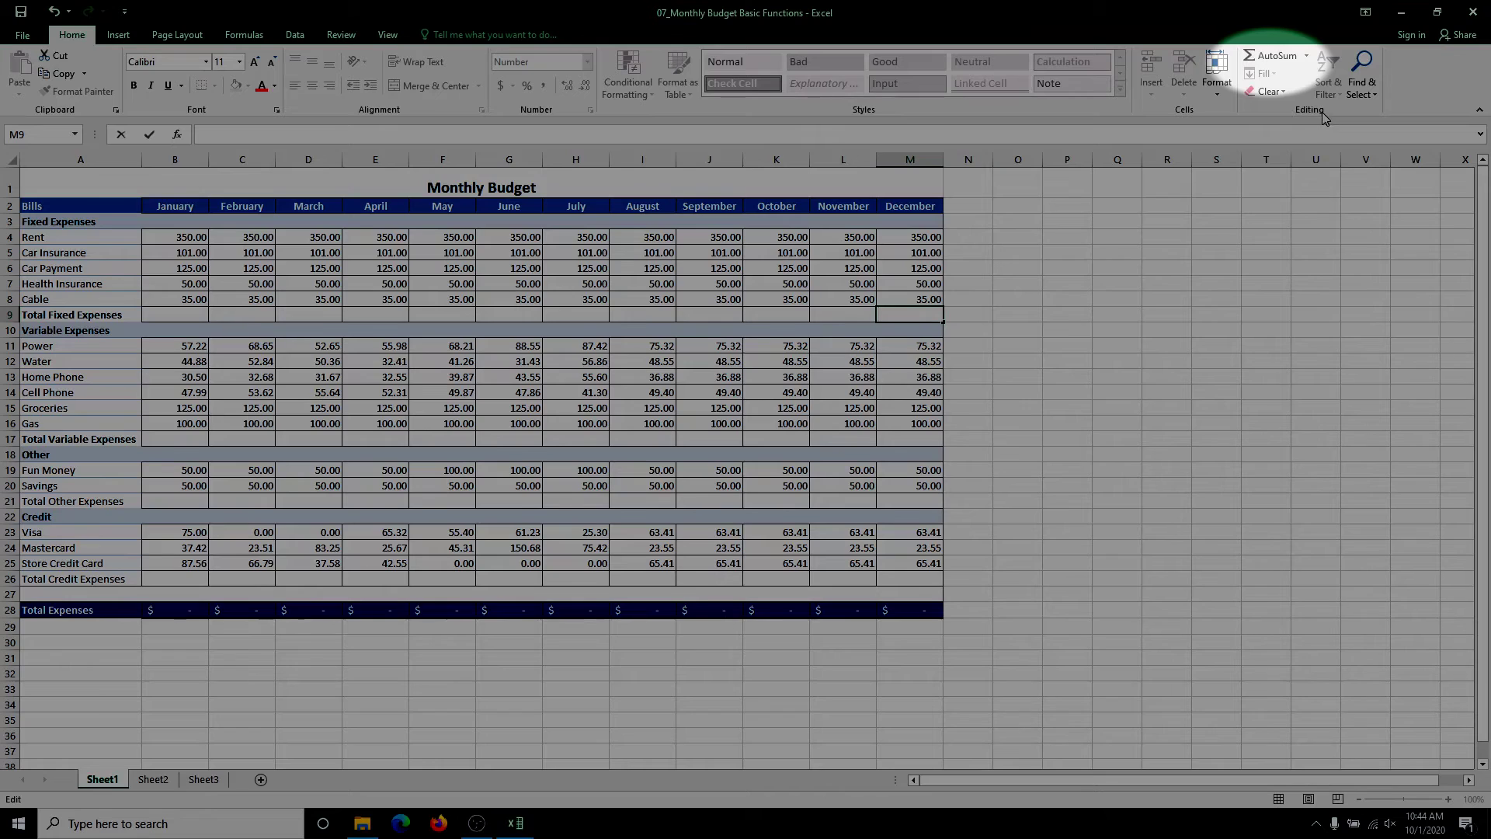
- Total December's fixed expenses in M9 with AutoSum over the range M4:M8
{"action": "left_click", "coordinate": [1274, 59]}
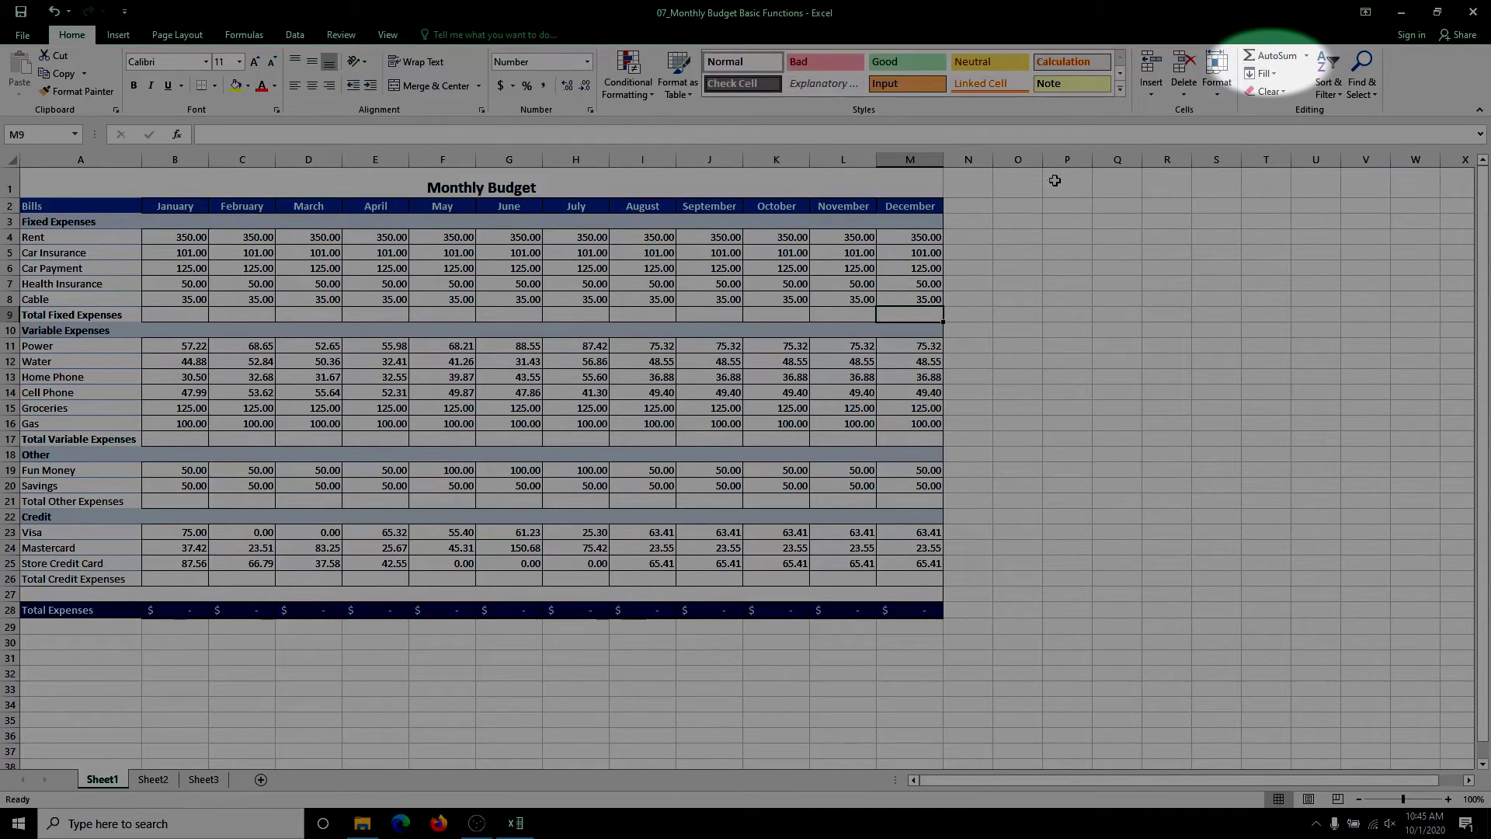
{"action": "left_click", "coordinate": [1265, 54]}
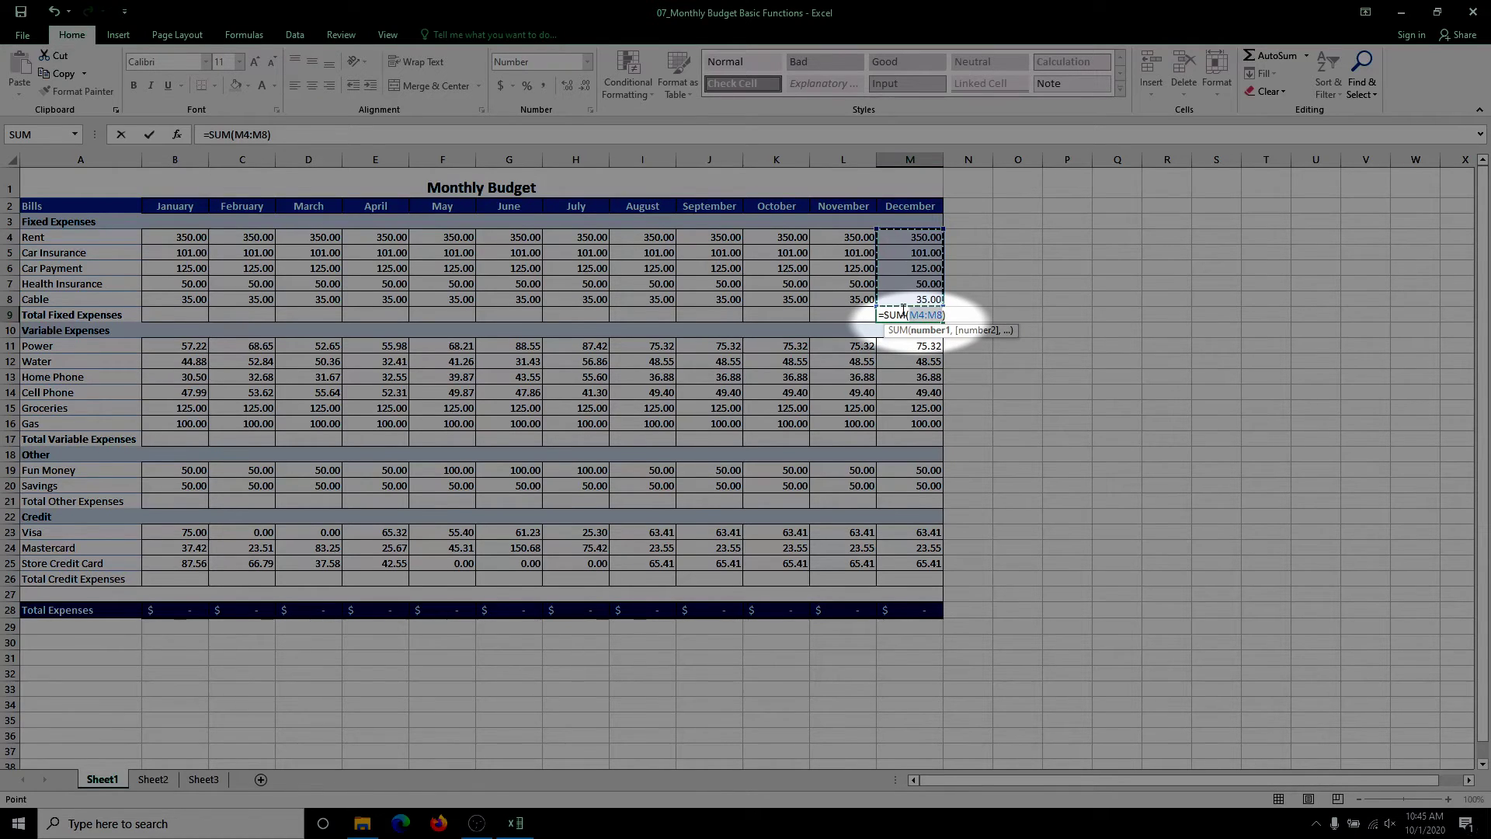
{"action": "key", "text": "Return"}
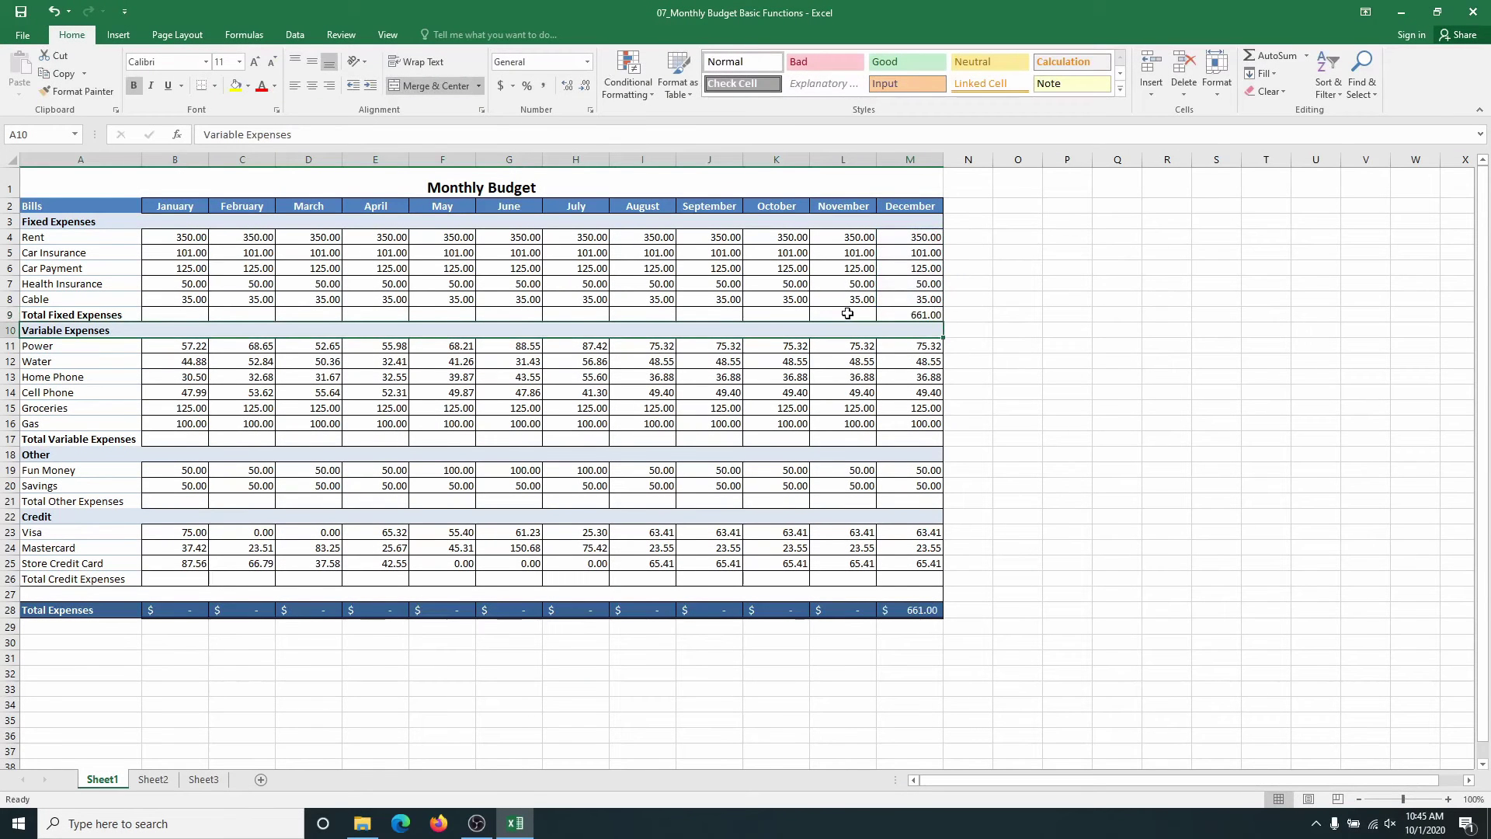
- Use AutoSum to total the fixed expenses for November, October and September in cells L9, K9 and J9
{"action": "left_click", "coordinate": [848, 315]}
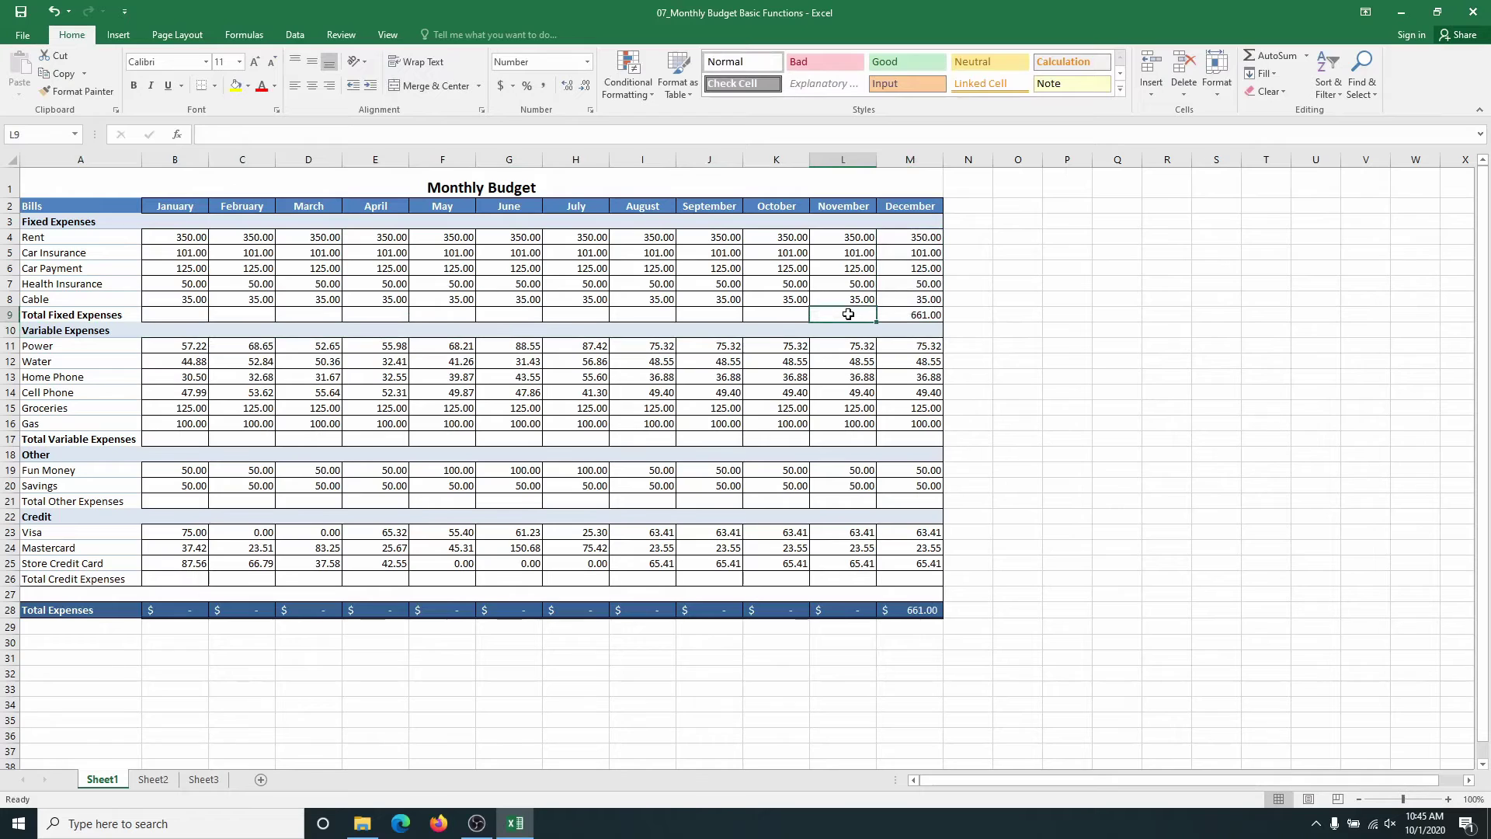
{"action": "left_click", "coordinate": [1258, 56]}
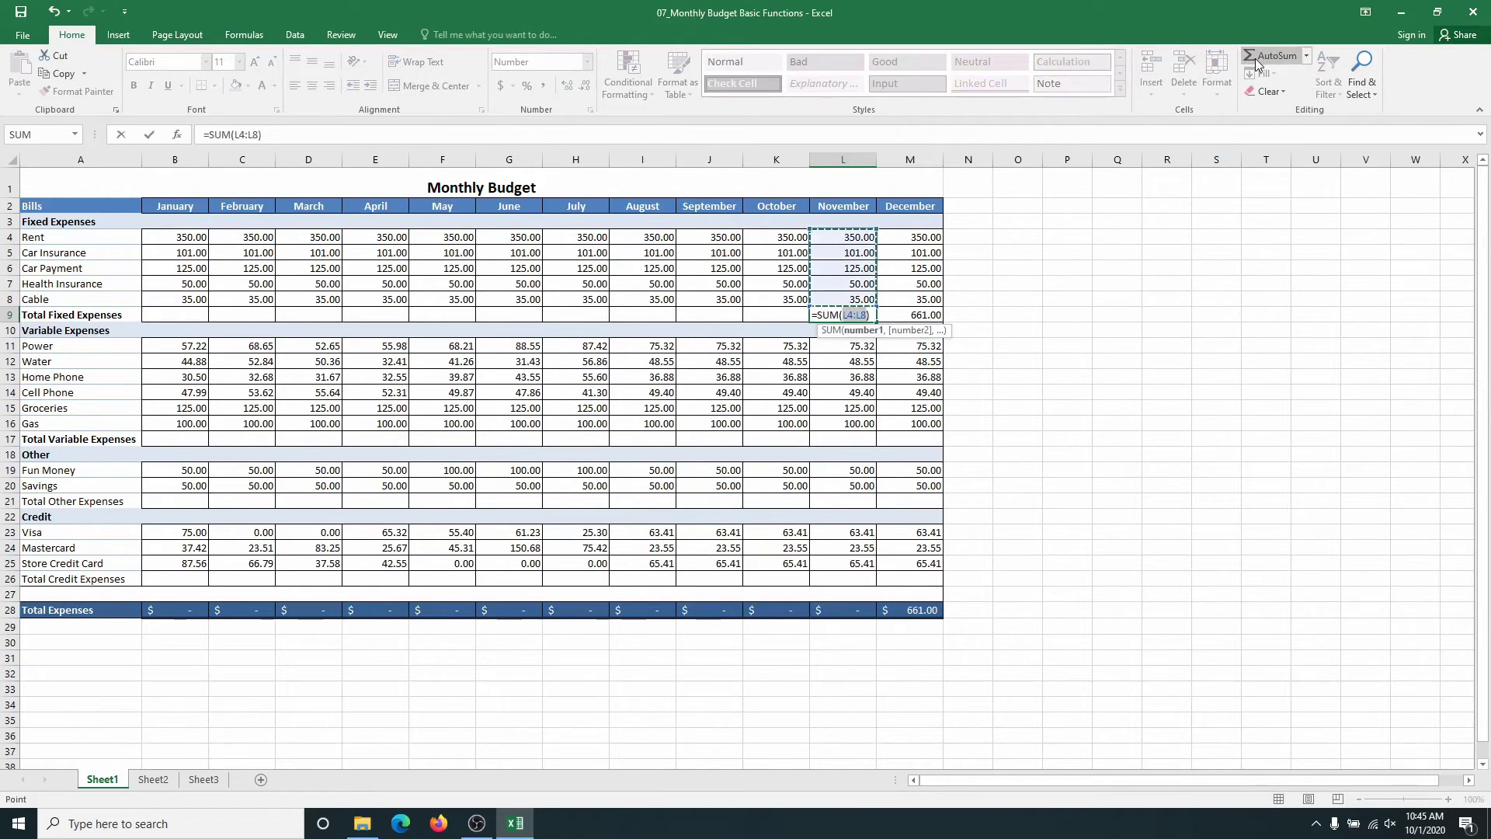
{"action": "left_click", "coordinate": [1255, 58]}
{"action": "key", "text": "Left"}
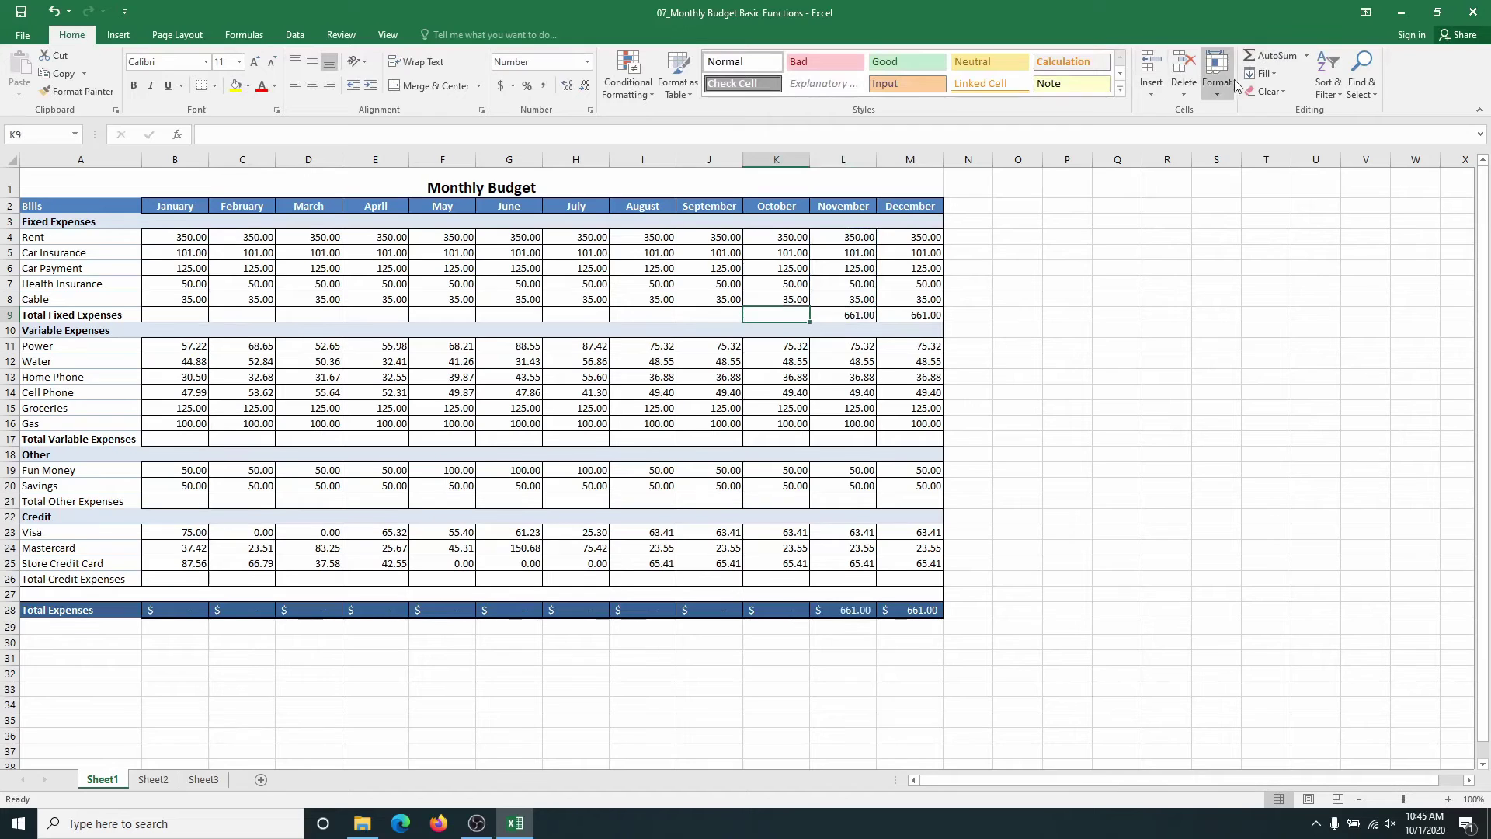
{"action": "left_click", "coordinate": [1258, 56]}
{"action": "left_click", "coordinate": [1255, 59]}
{"action": "key", "text": "Left"}
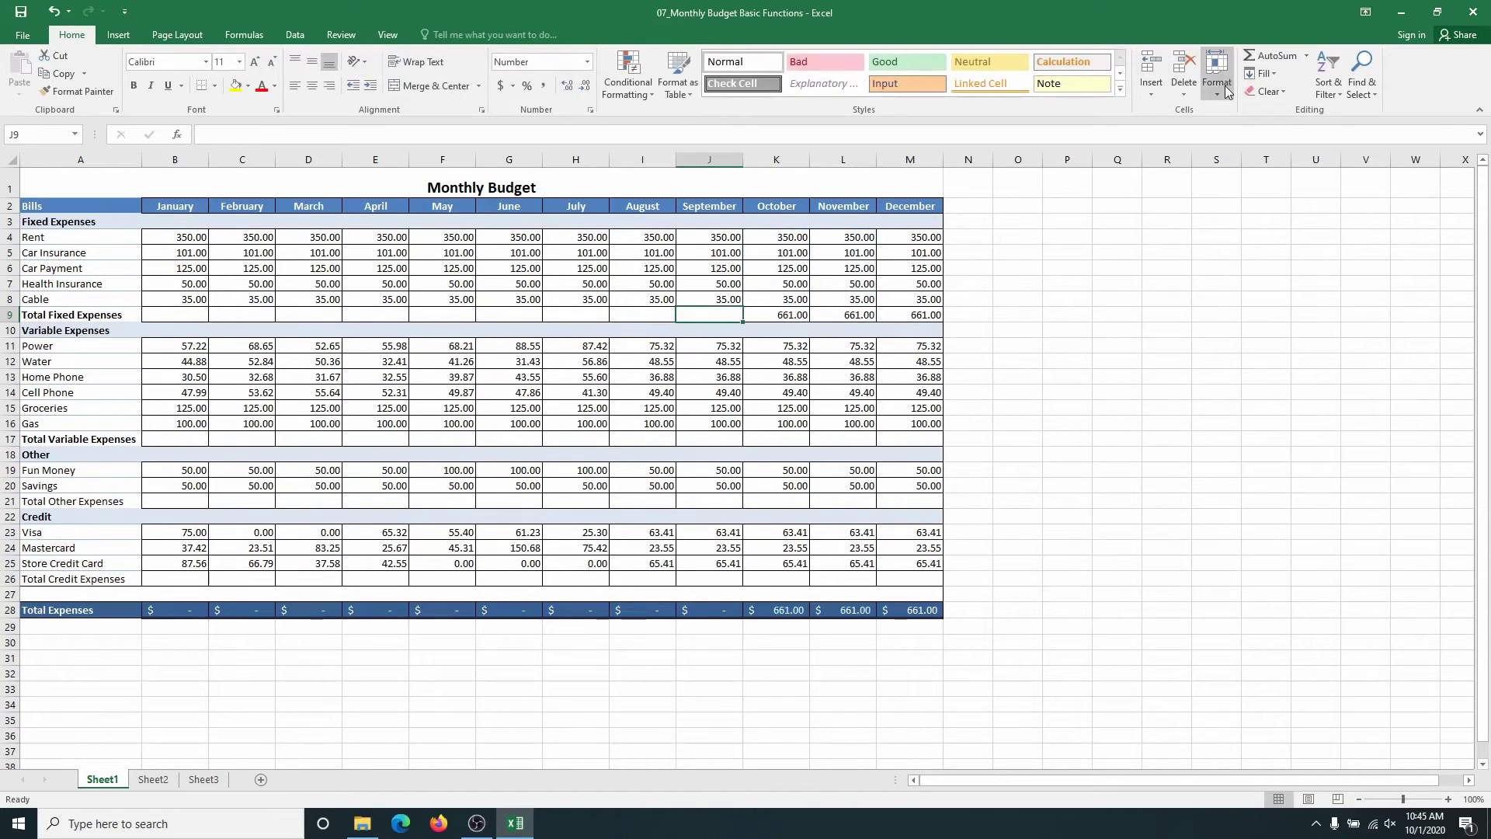
{"action": "left_click", "coordinate": [1258, 57]}
{"action": "left_click", "coordinate": [1258, 58]}
{"action": "key", "text": "Left"}
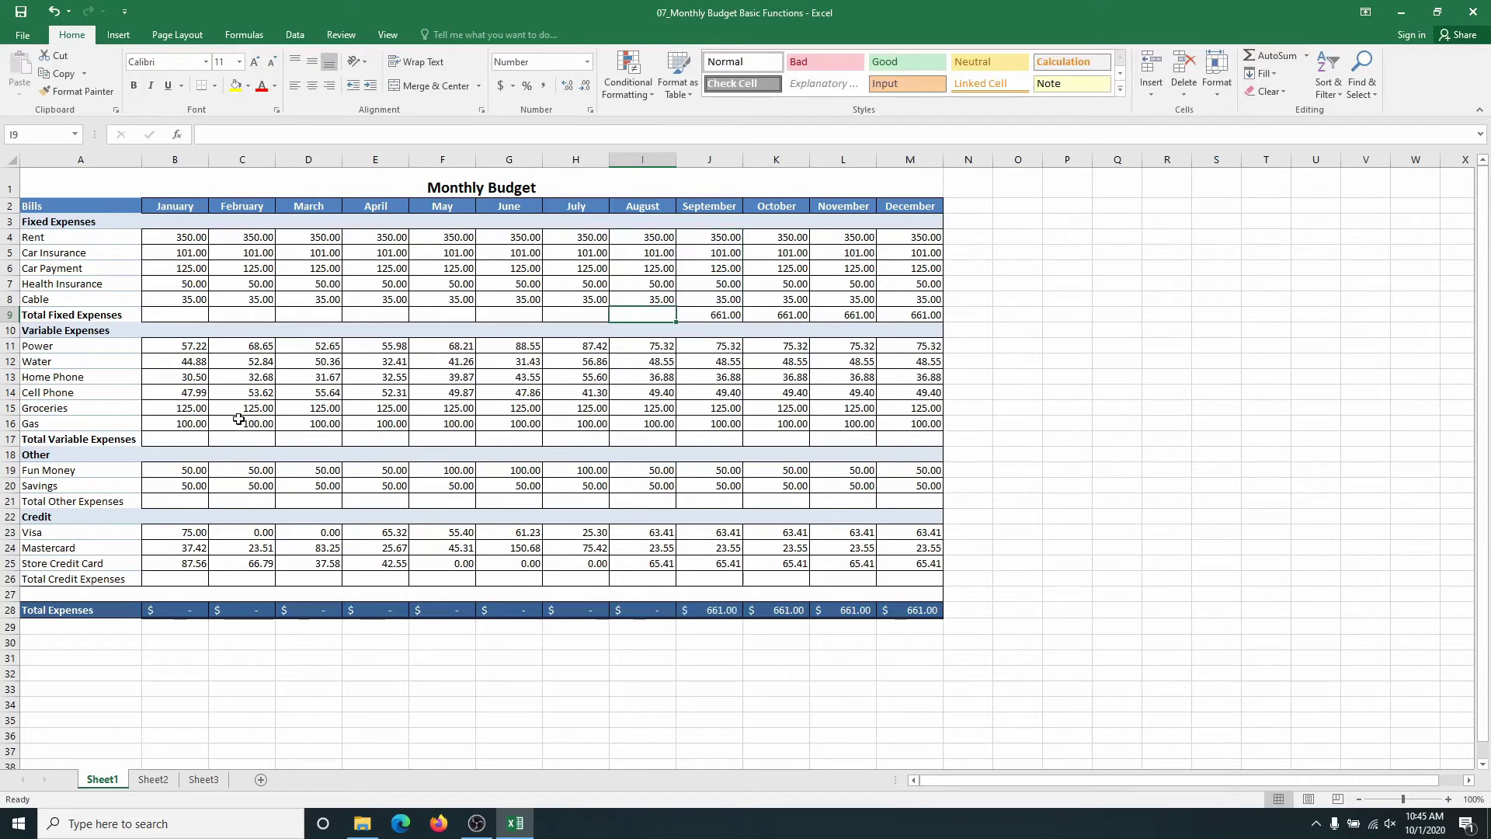
- Total January's variable expenses in B17 with AutoSum over B11:B16 and reselect that cell
{"action": "left_click", "coordinate": [192, 443]}
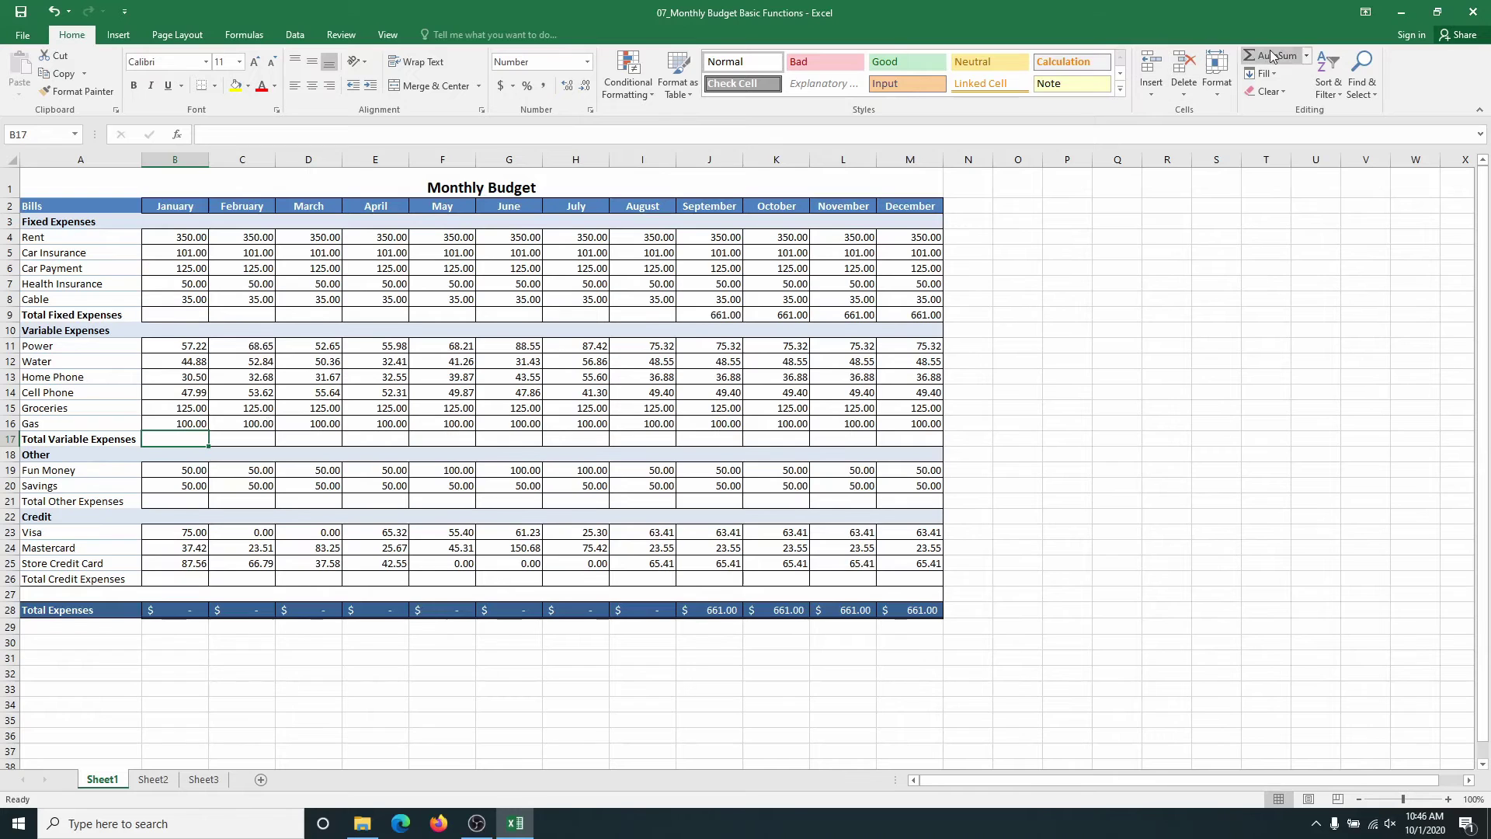
{"action": "left_click", "coordinate": [1270, 56]}
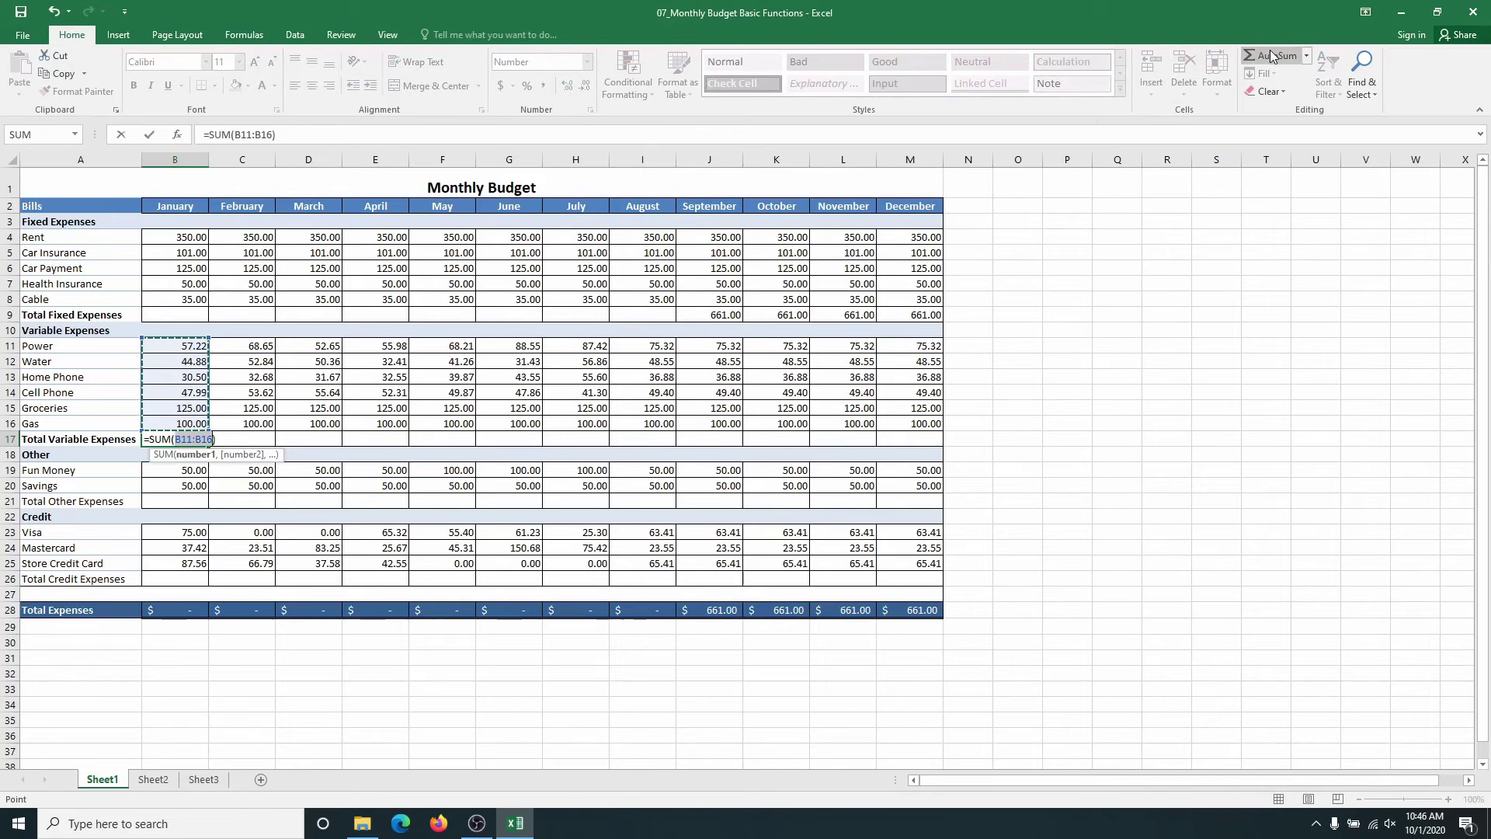
{"action": "key", "text": "Tab"}
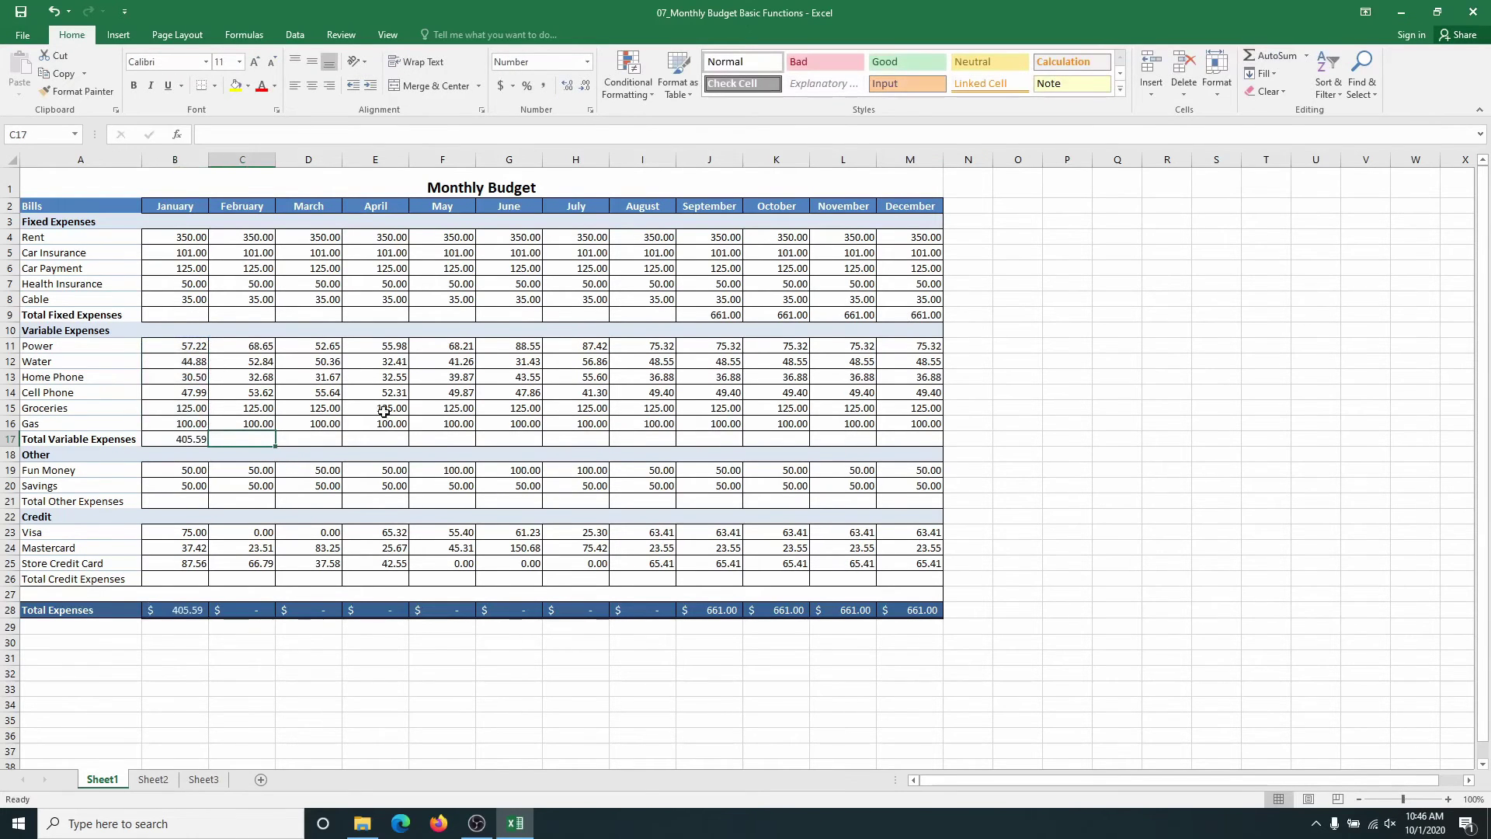
{"action": "left_click", "coordinate": [183, 438]}
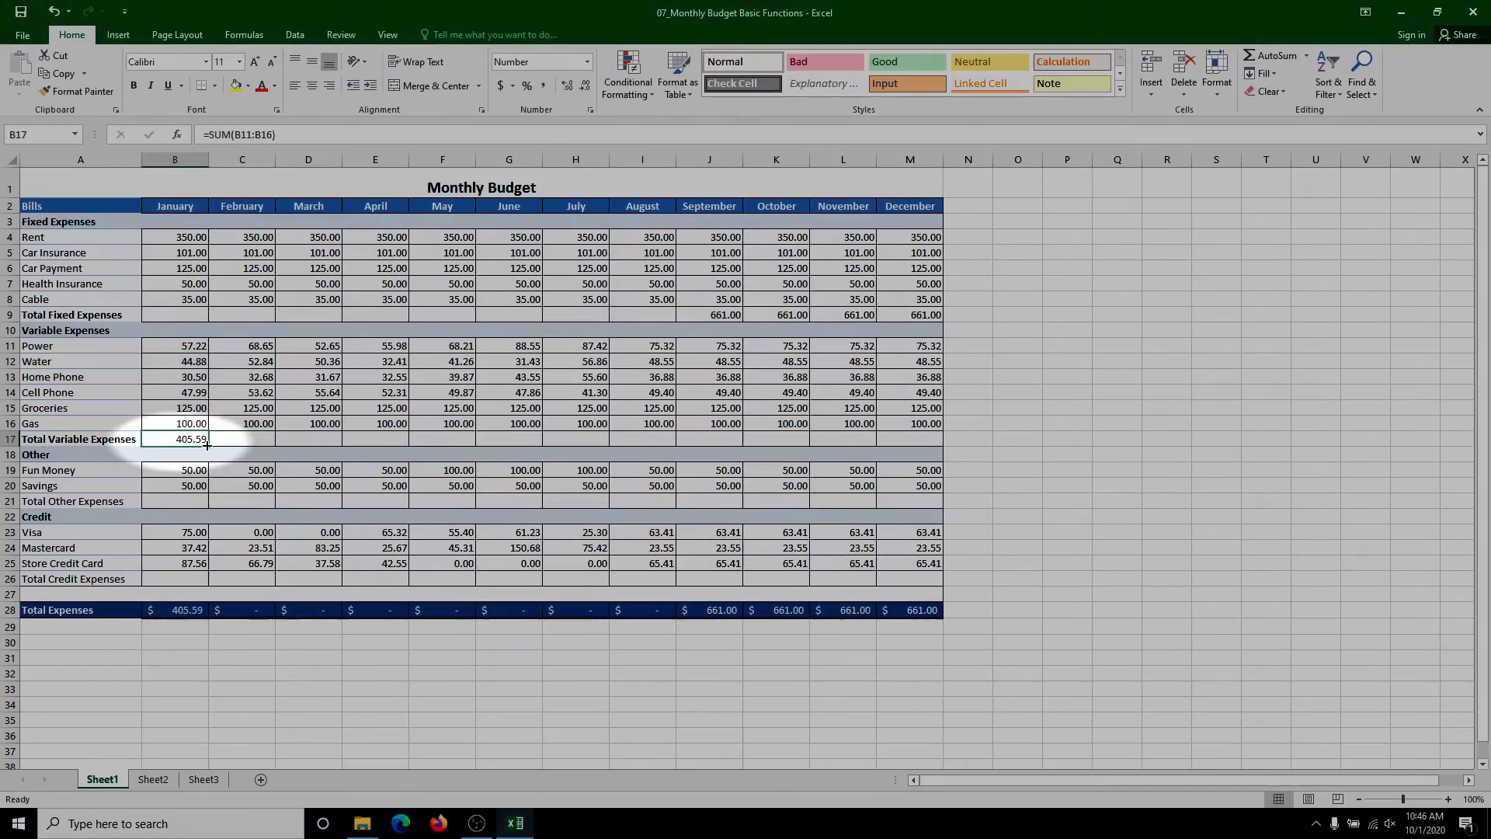
- Fill January's Total Variable Expenses formula from B17 across to December in M17
{"action": "left_click_drag", "start_coordinate": [205, 445], "coordinate": [916, 436]}
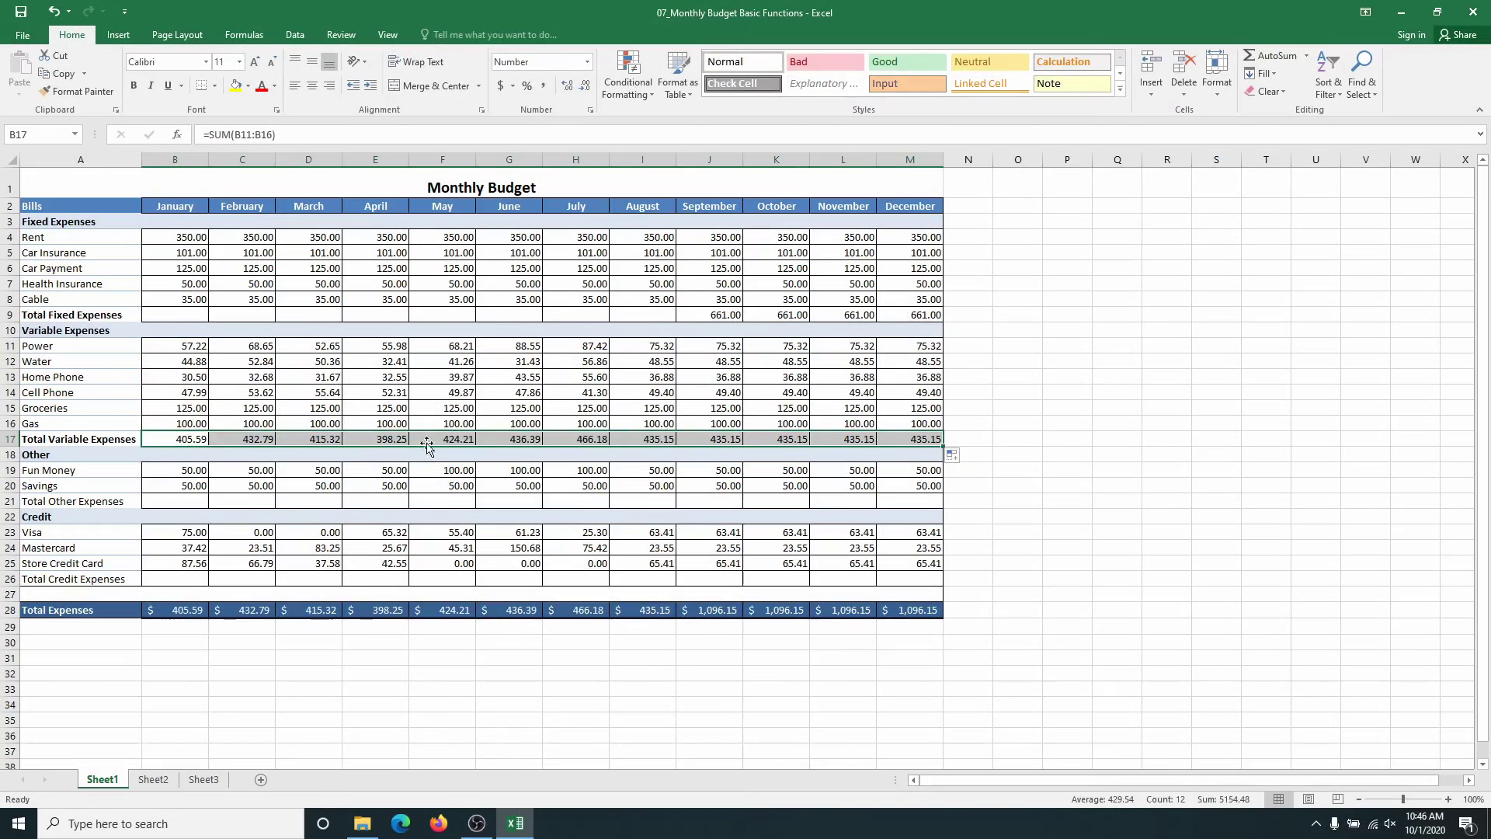
{"action": "left_click", "coordinate": [1021, 440]}
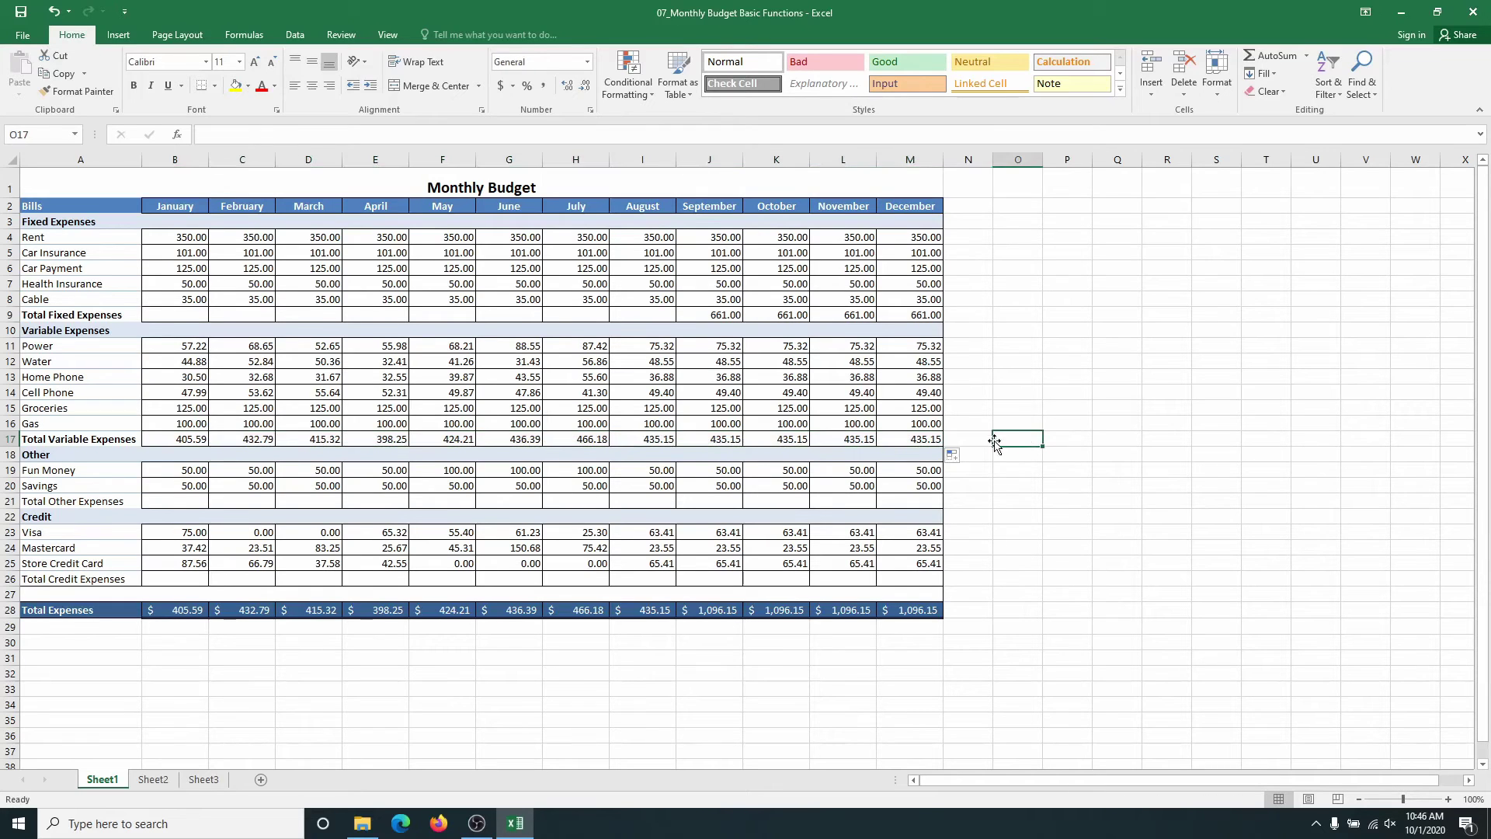
- Average the monthly variable expense totals in N17 with the AutoSum Average function over B17:M17
{"action": "left_click", "coordinate": [968, 441]}
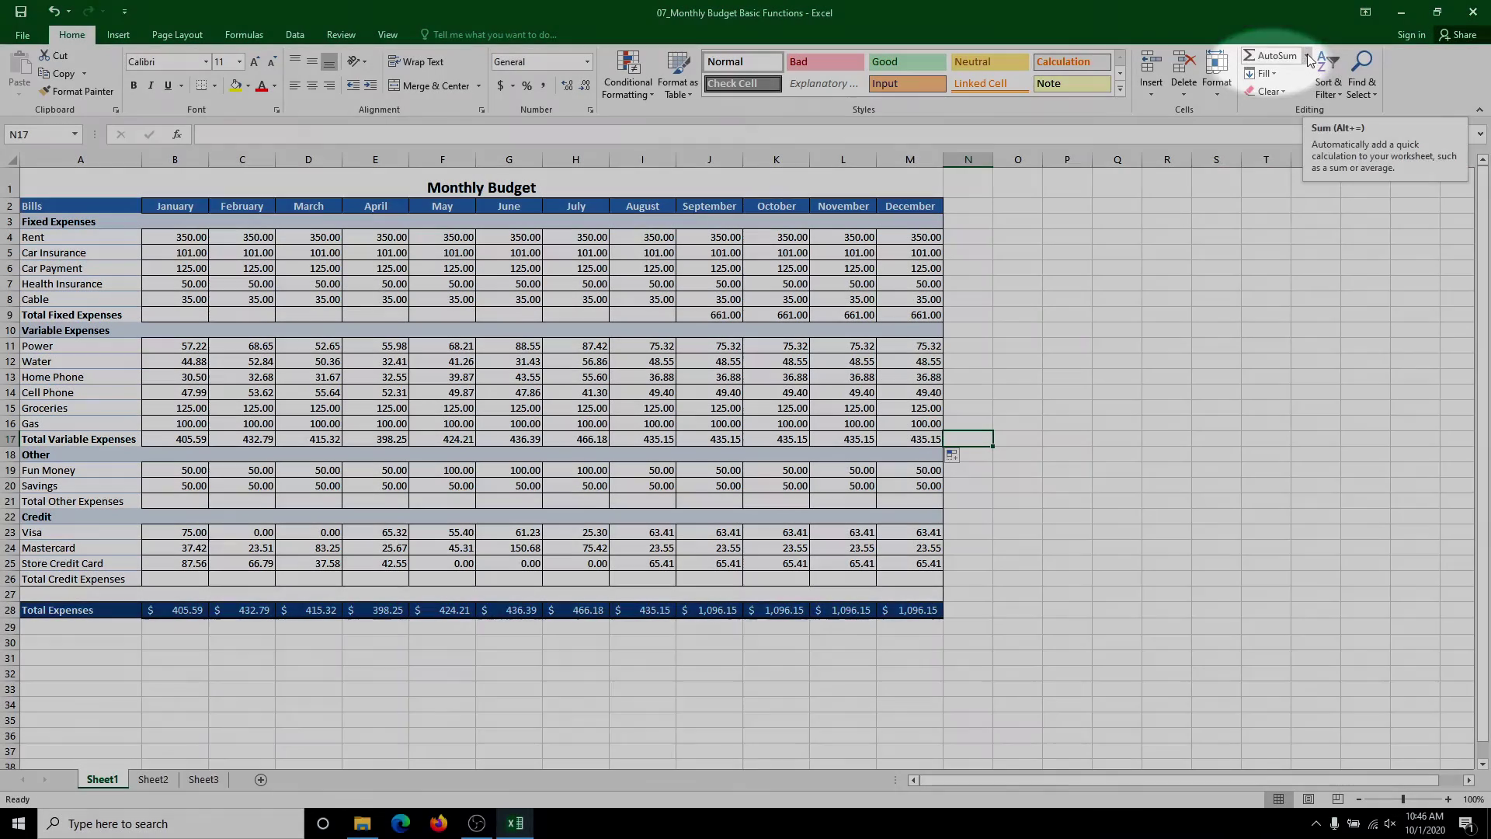
{"action": "left_click", "coordinate": [1309, 58]}
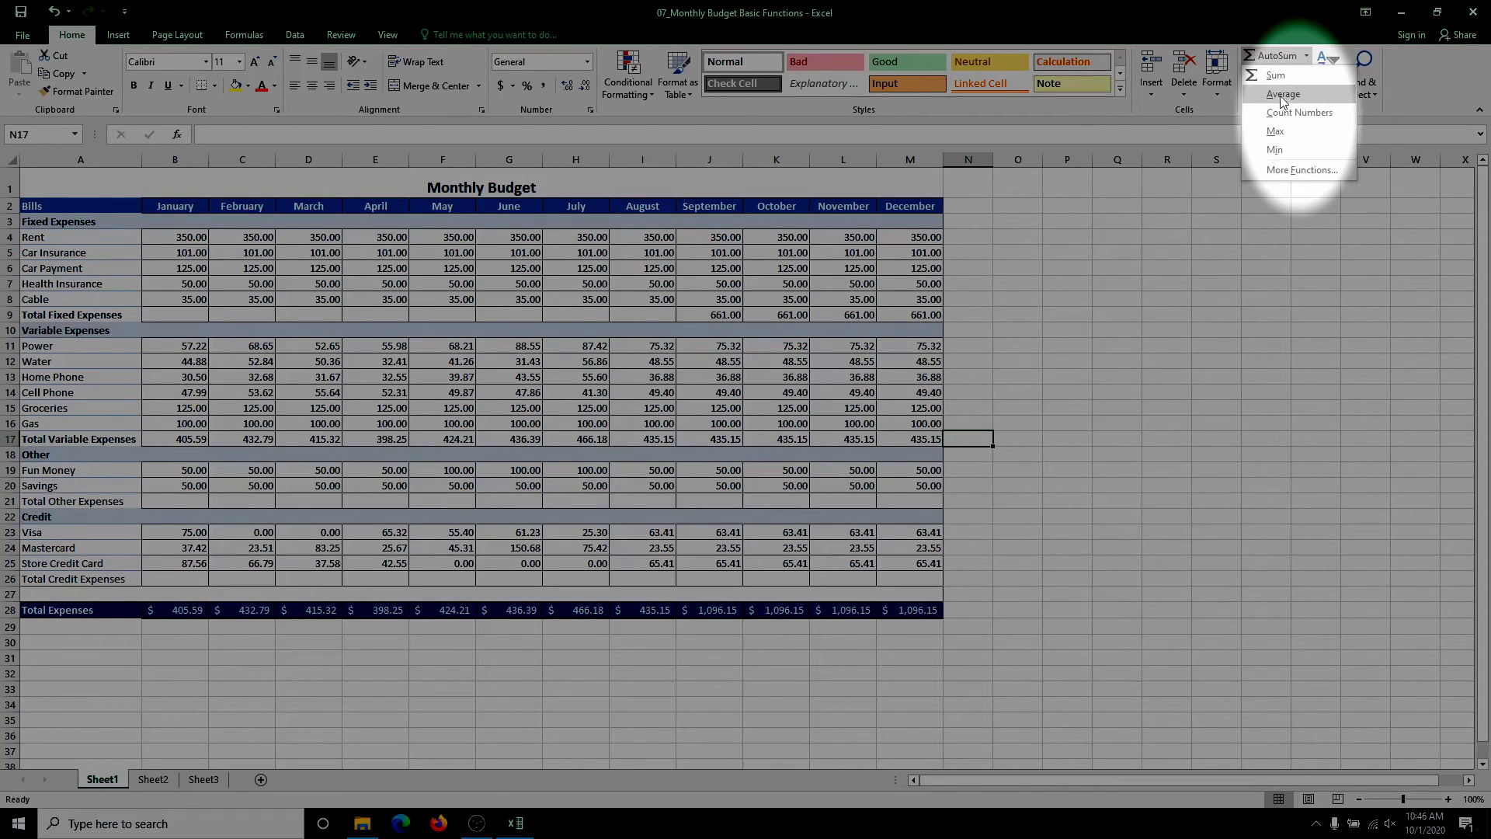
{"action": "left_click", "coordinate": [1278, 95]}
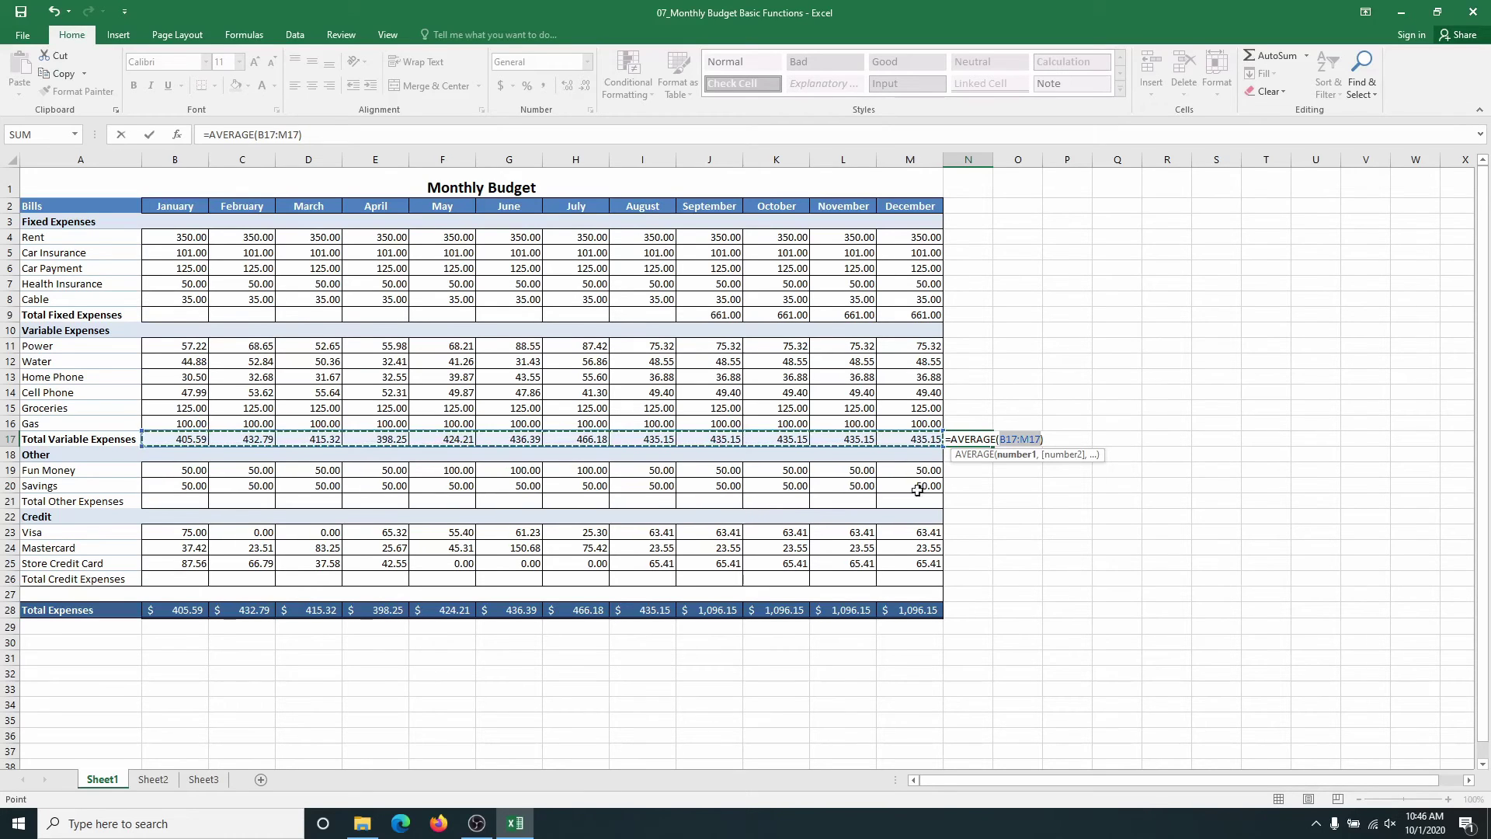
{"action": "key", "text": "ctrl+Return"}
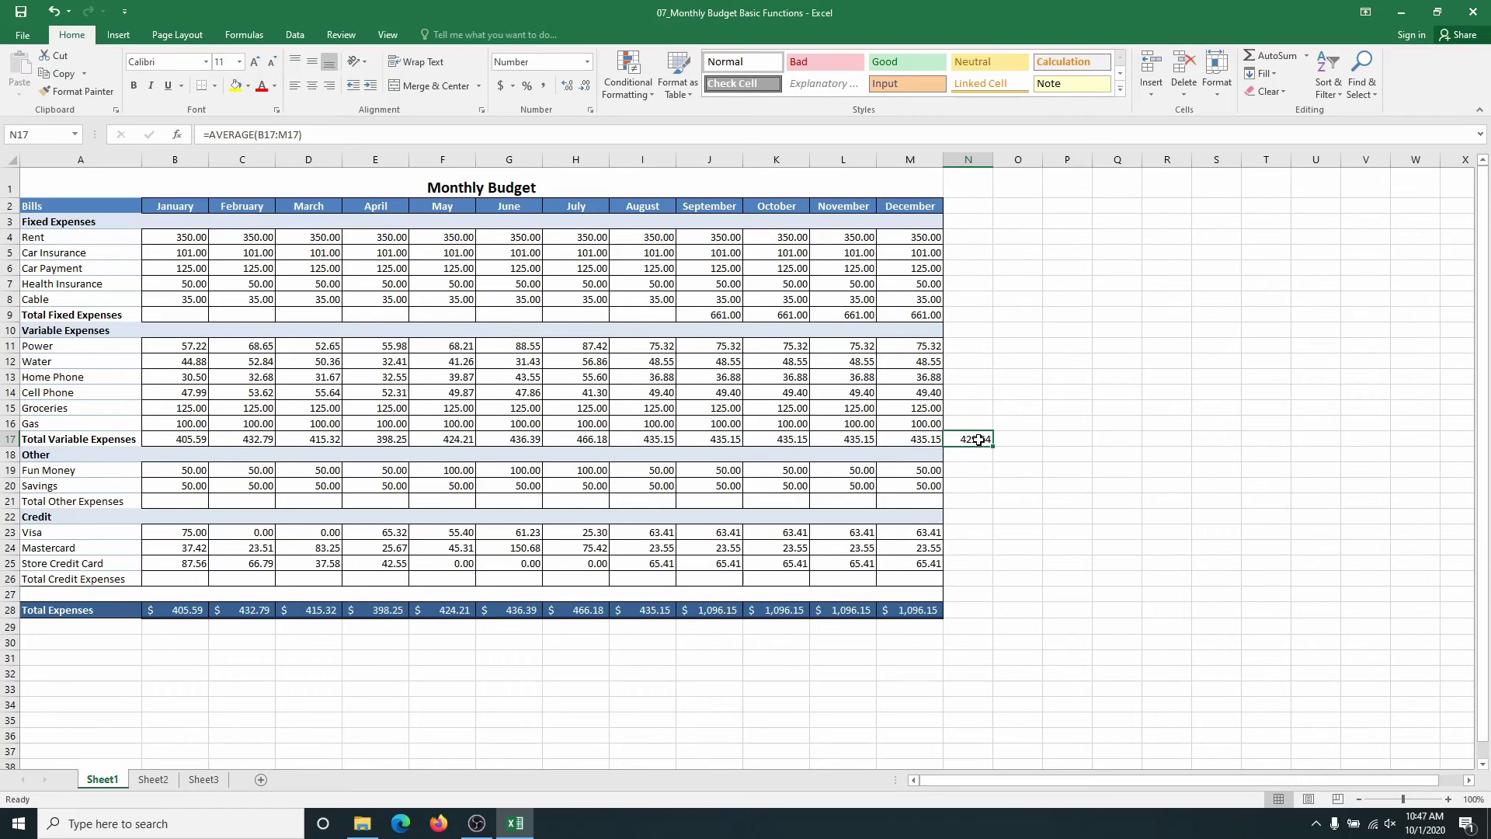
- Find the highest Power bill in N11 with the AutoSum Max function over B11:M11, and check it against June's value
{"action": "left_click", "coordinate": [967, 350]}
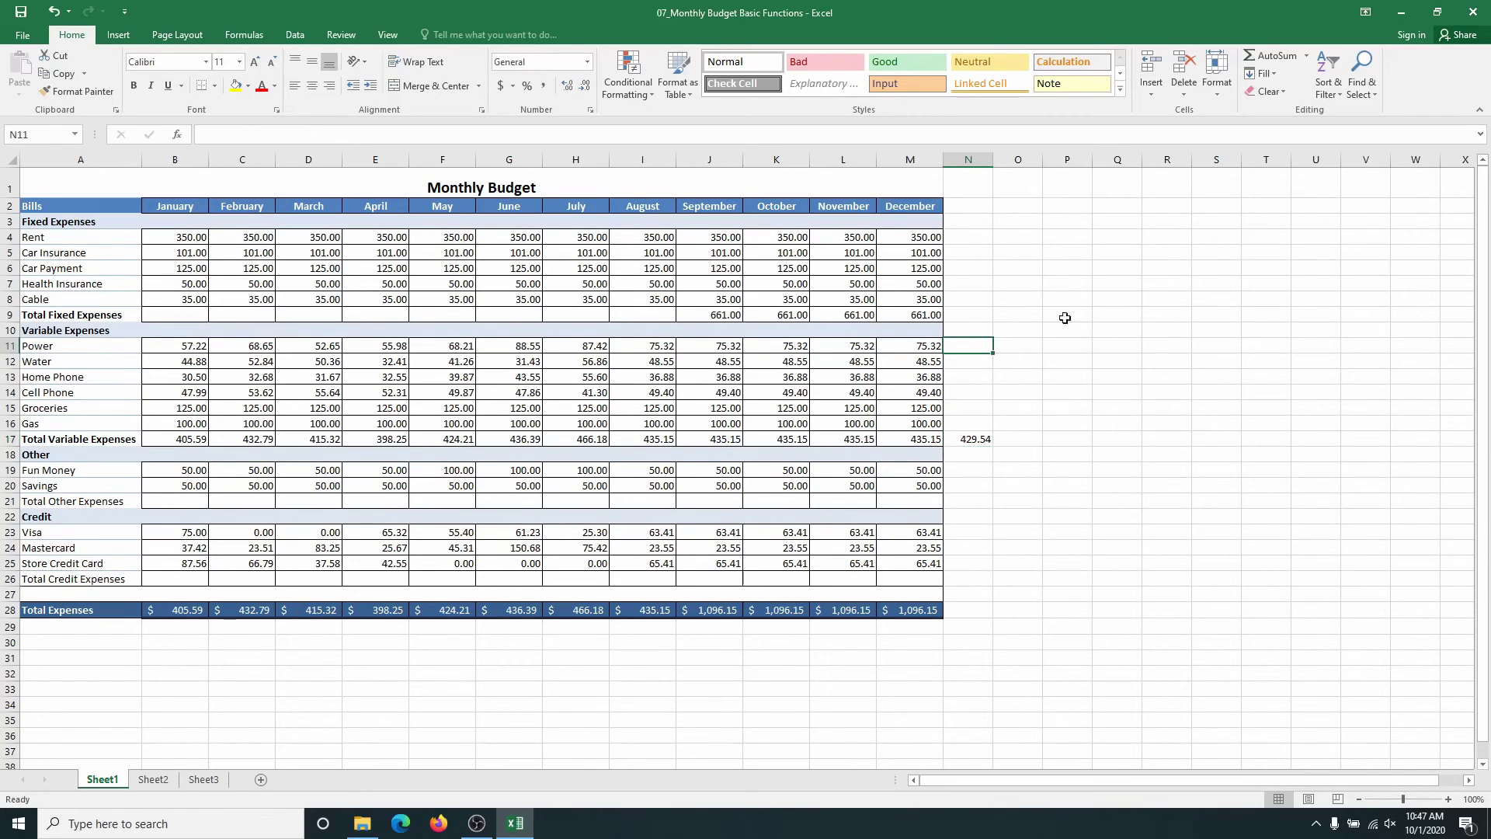
{"action": "left_click", "coordinate": [1306, 55]}
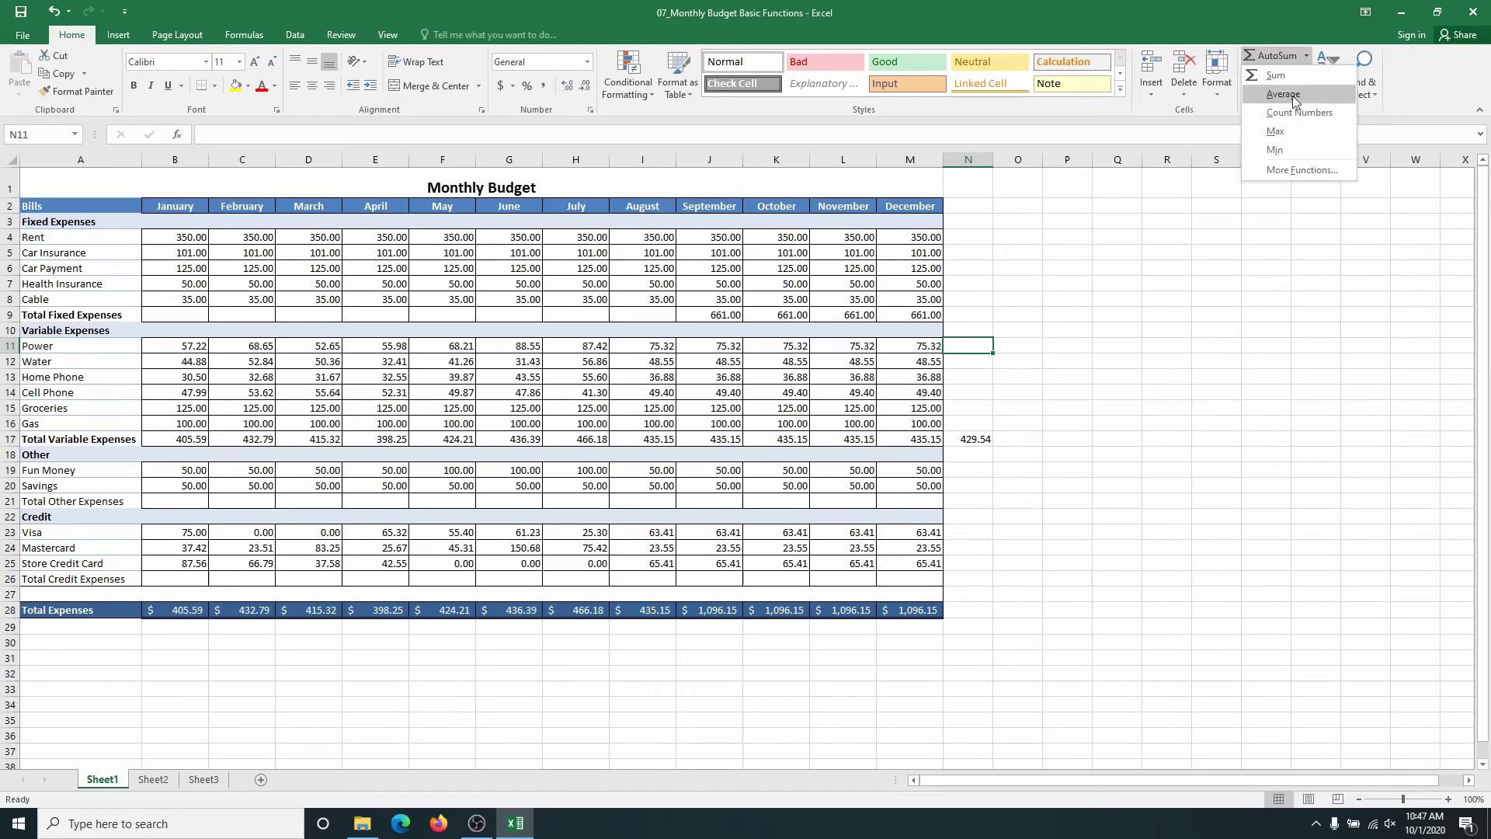
{"action": "left_click", "coordinate": [1277, 132]}
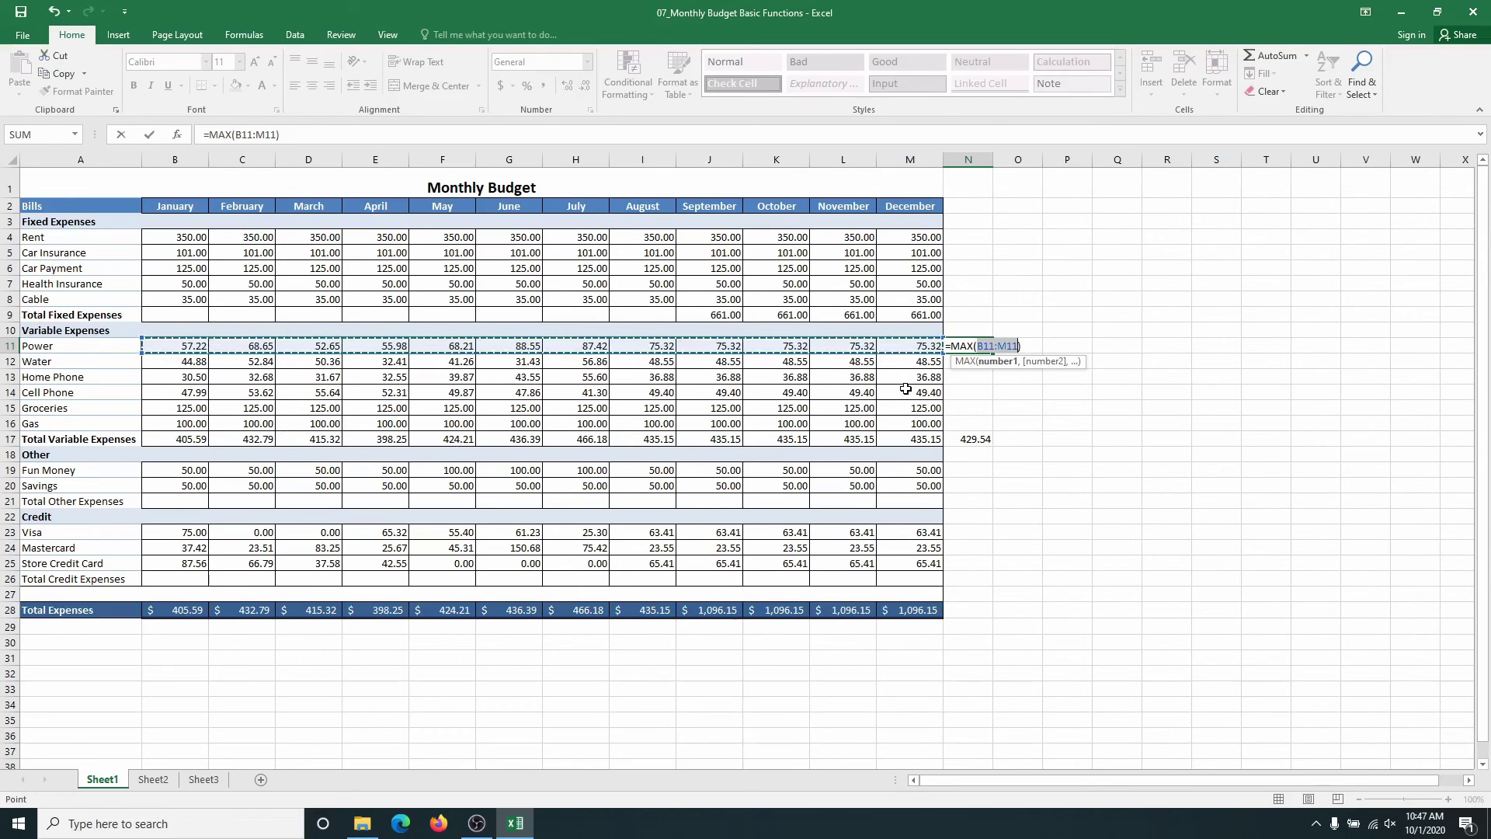
{"action": "key", "text": "Tab"}
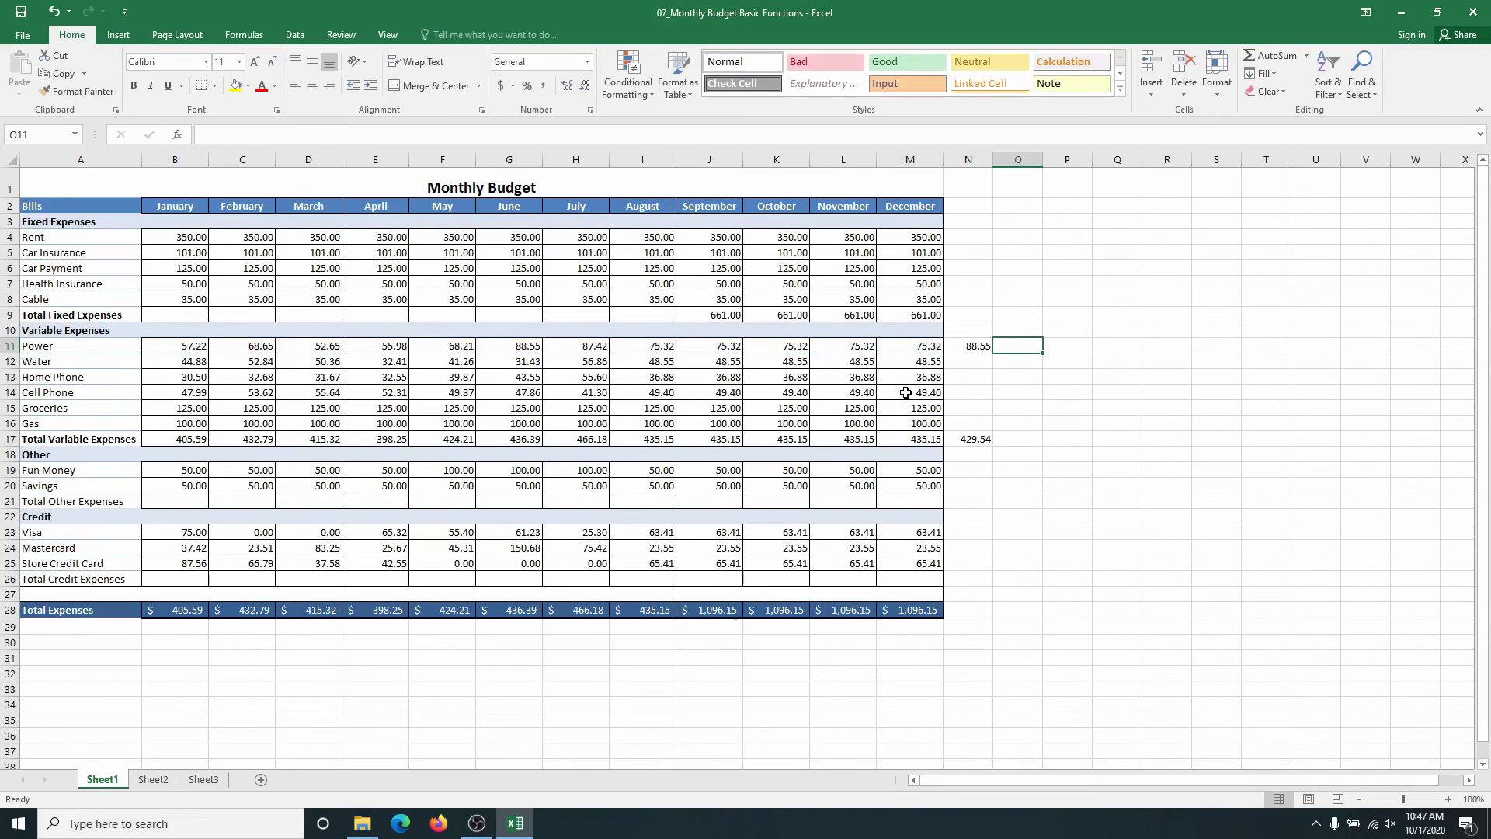
{"action": "left_click", "coordinate": [961, 350]}
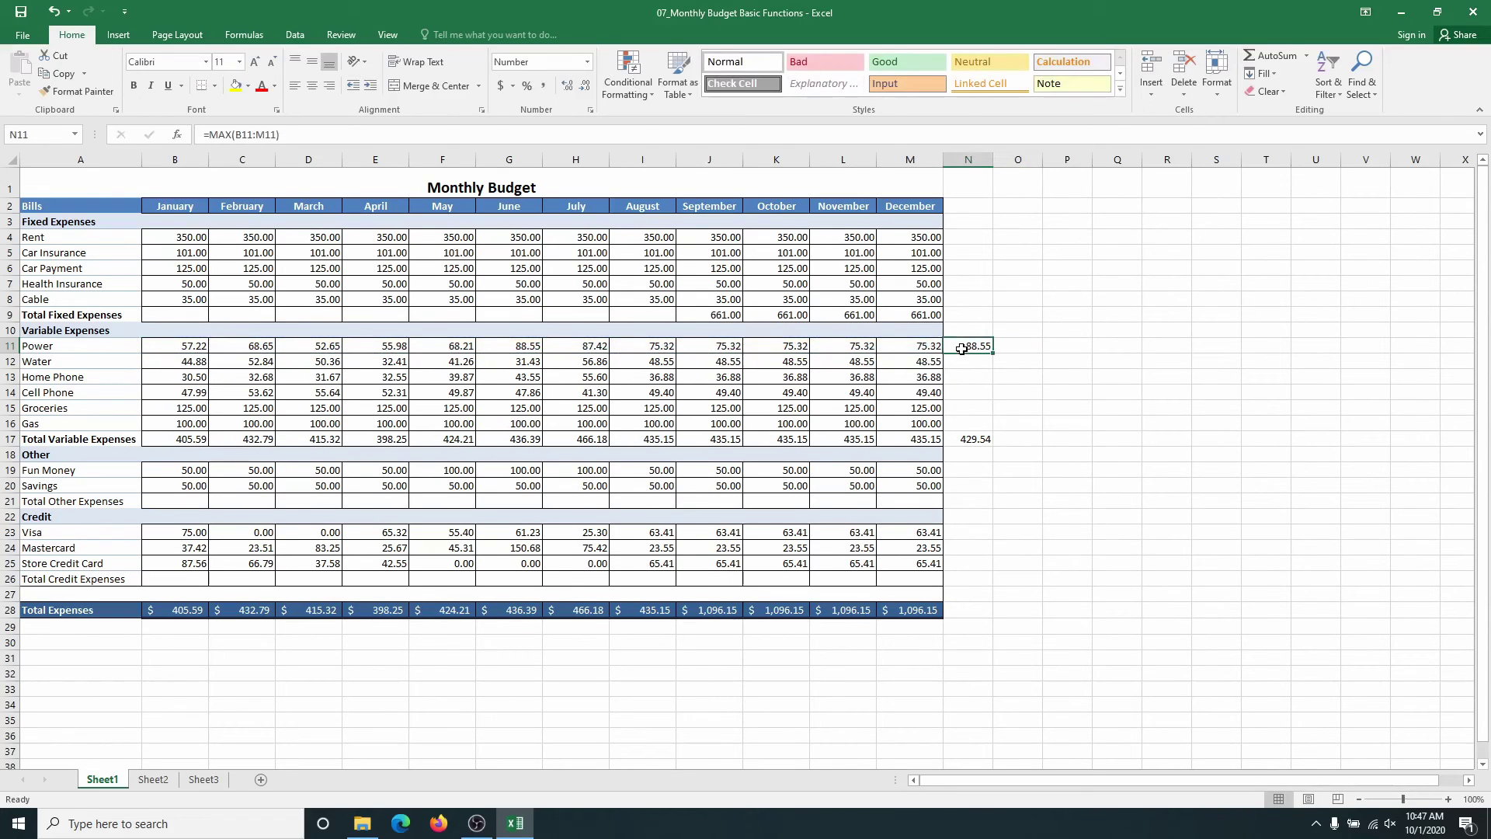
{"action": "left_click", "coordinate": [518, 347]}
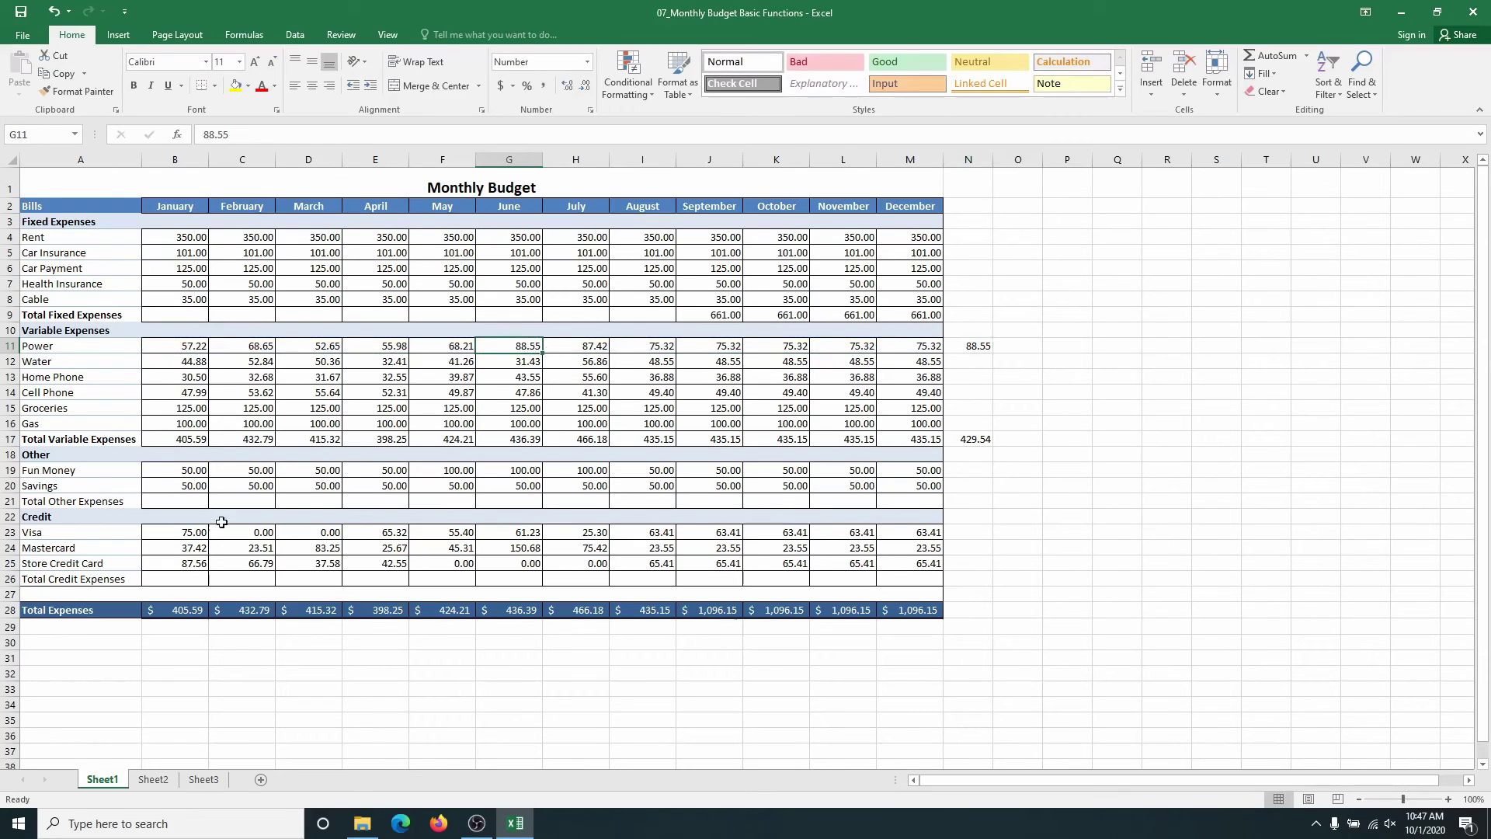
- Find the lowest Visa payment in N23 with the AutoSum Min function over B23:M23, and check it against February's value
{"action": "left_click", "coordinate": [176, 537]}
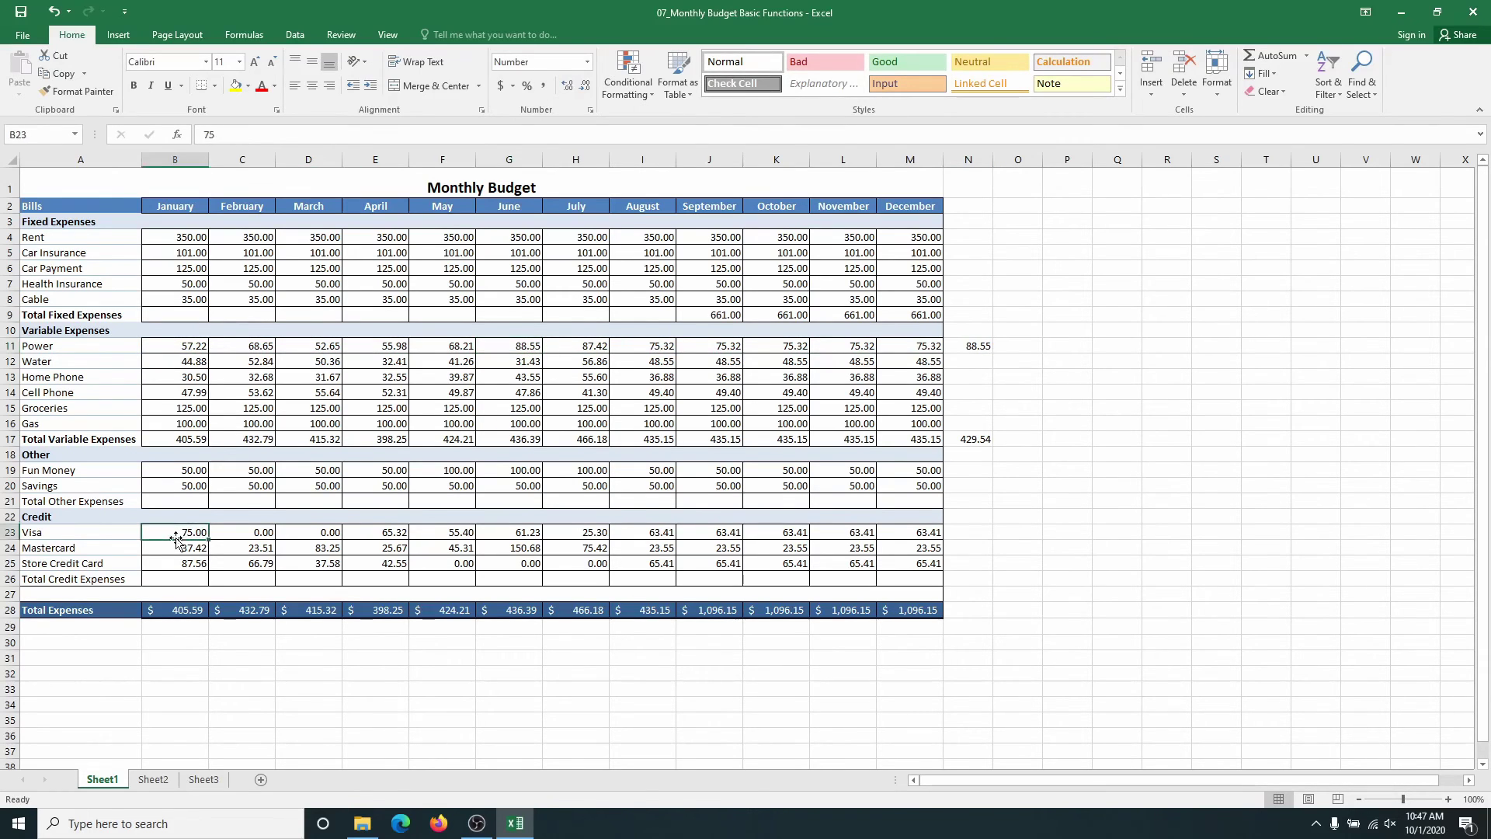
{"action": "left_click", "coordinate": [963, 532]}
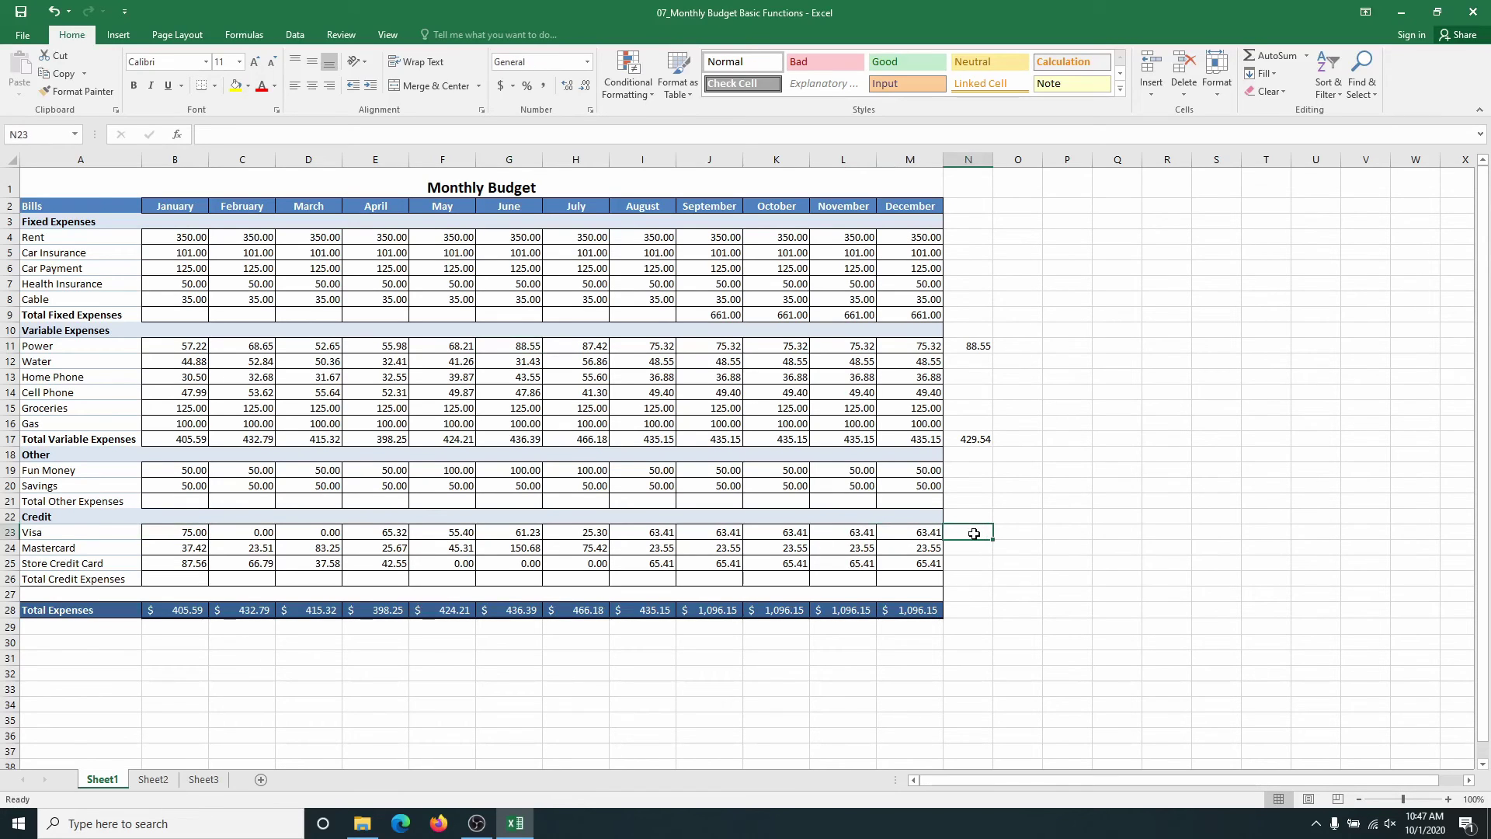
{"action": "left_click", "coordinate": [1306, 55]}
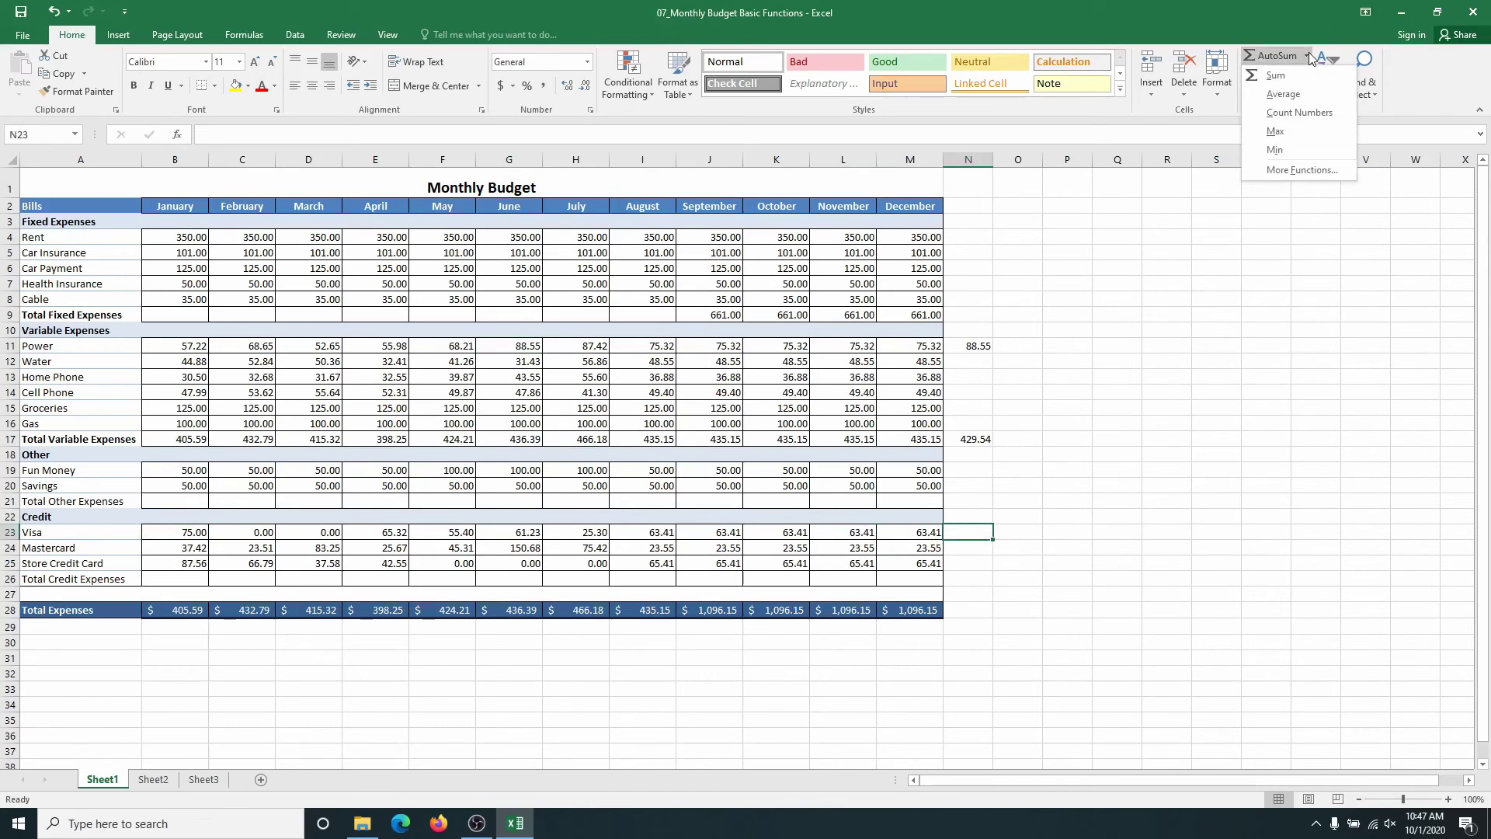
{"action": "left_click", "coordinate": [1275, 151]}
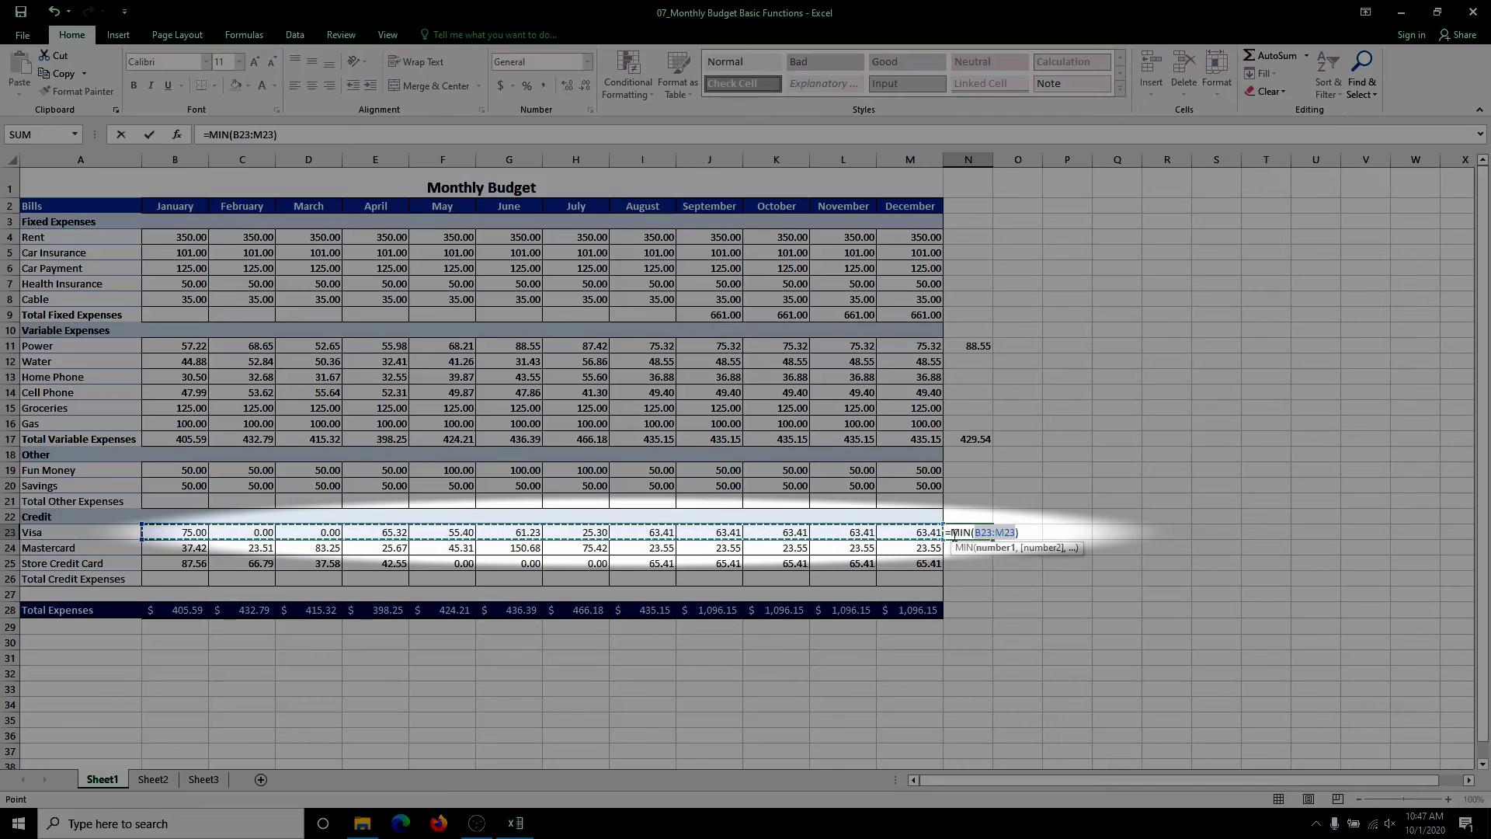
{"action": "left_click", "coordinate": [1020, 534]}
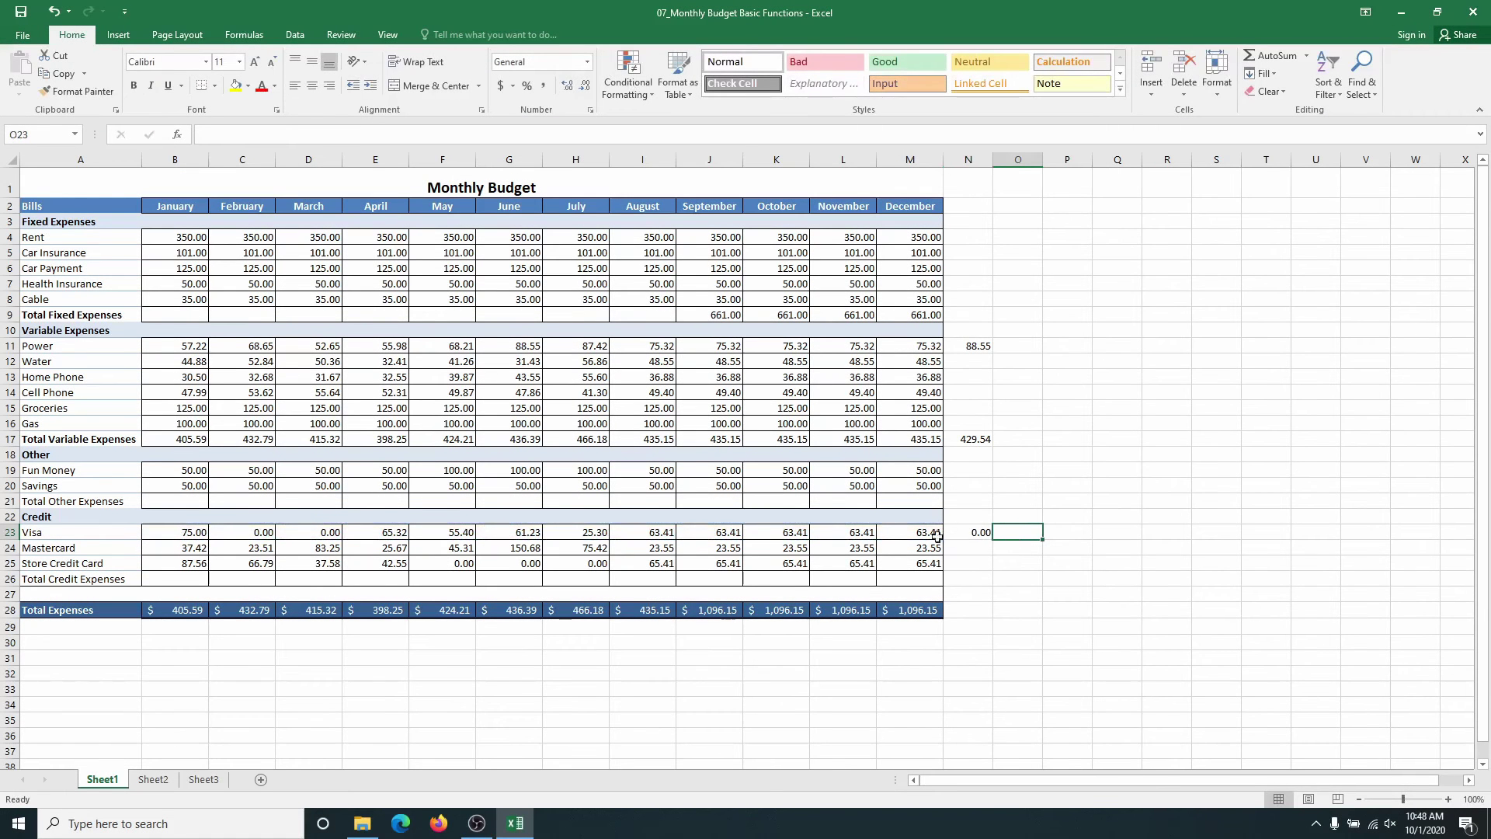
{"action": "left_click", "coordinate": [253, 533]}
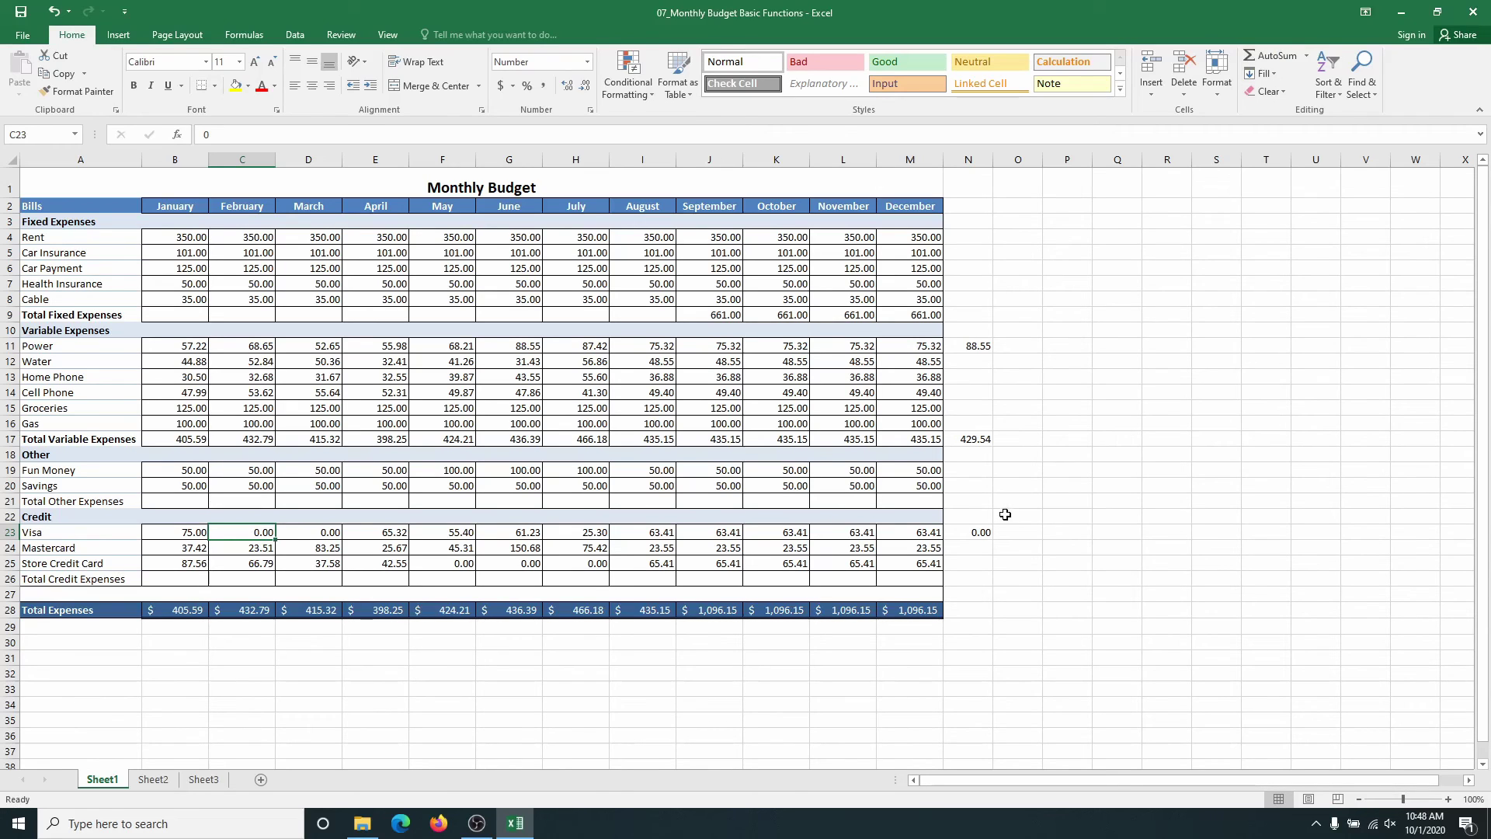
- Browse the additional functions in the Insert Function dialog and close it without inserting one
{"action": "left_click", "coordinate": [1309, 56]}
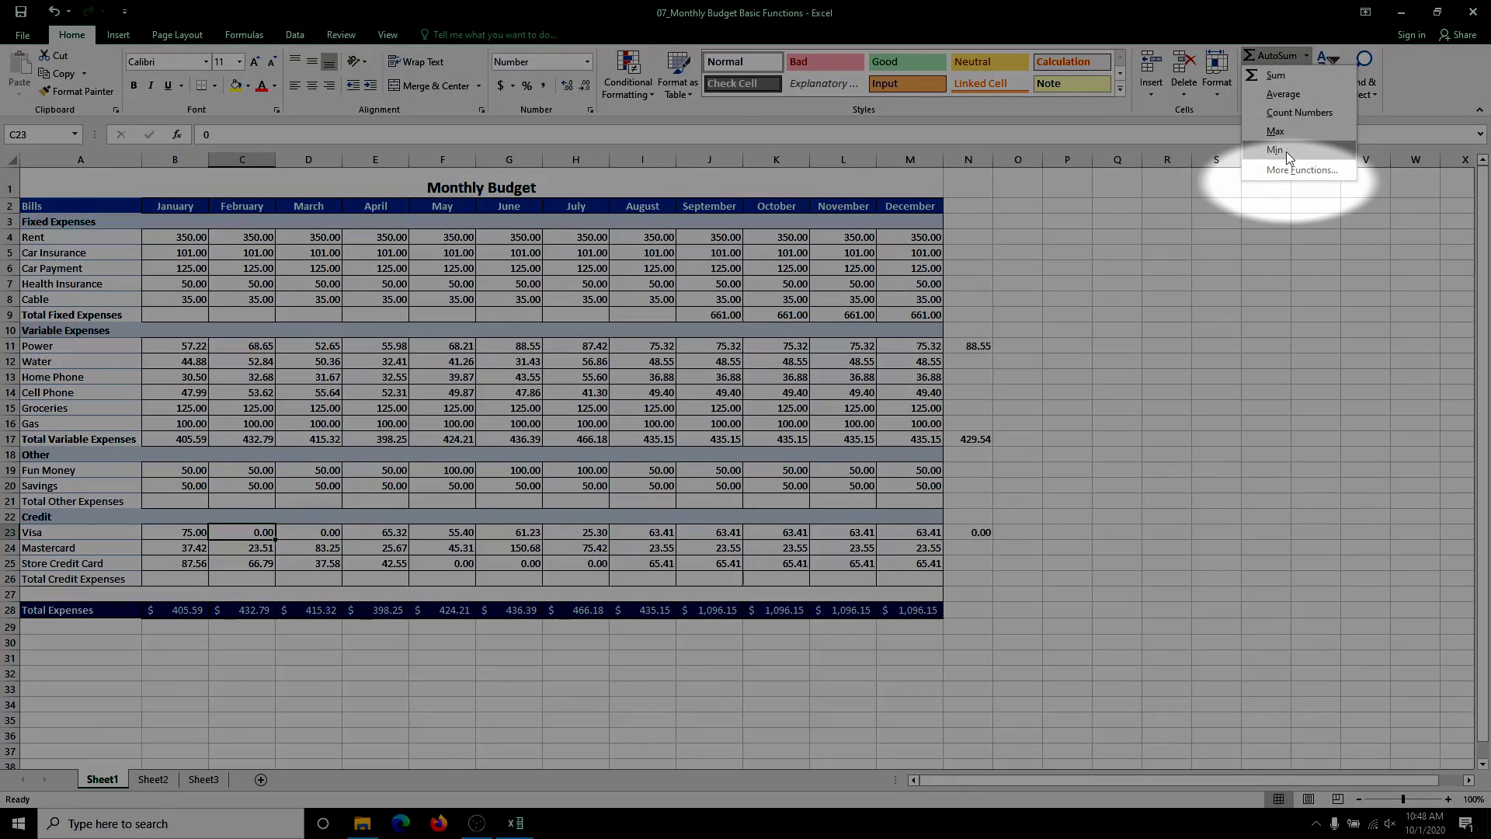
{"action": "left_click", "coordinate": [1290, 170]}
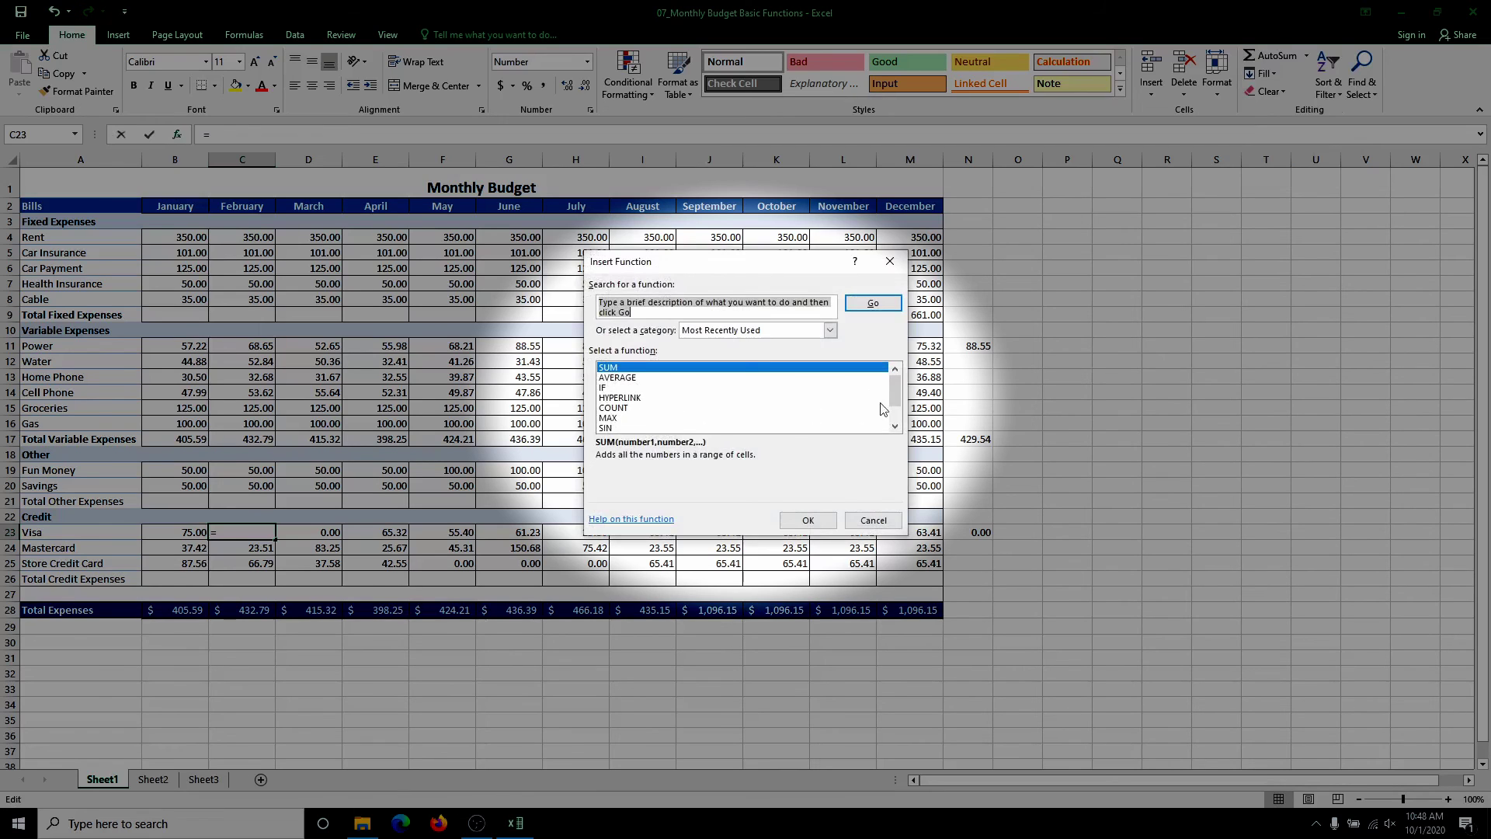
{"action": "mouse_move", "coordinate": [896, 400]}
{"action": "left_mouse_down"}
{"action": "mouse_move", "coordinate": [886, 420]}
{"action": "mouse_move", "coordinate": [893, 392]}
{"action": "left_mouse_up"}
{"action": "left_click", "coordinate": [872, 520]}
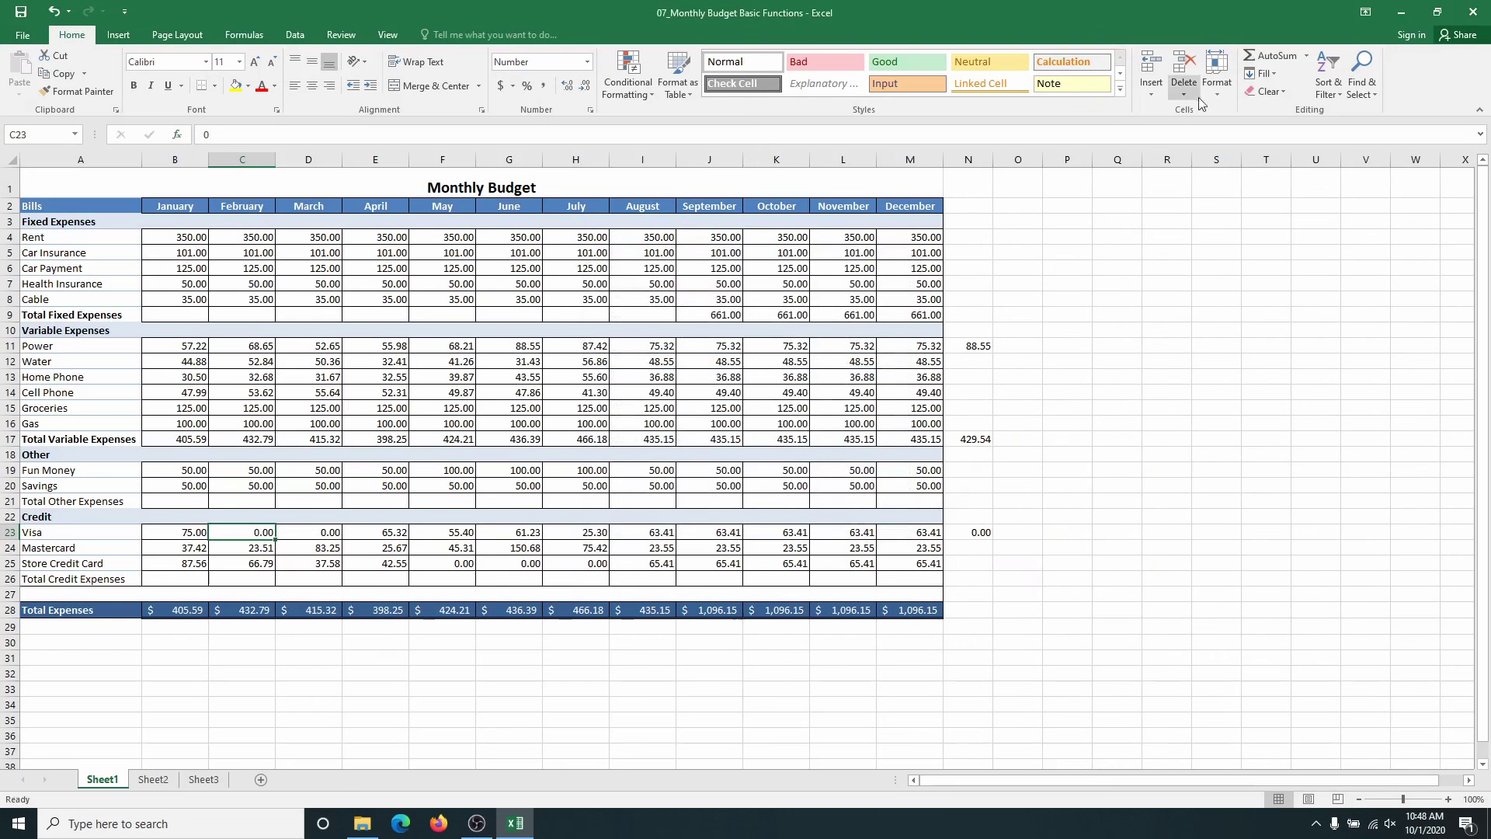
- Review the maximum, average and minimum formulas in cells N11, N17 and N23
{"action": "left_click", "coordinate": [977, 344]}
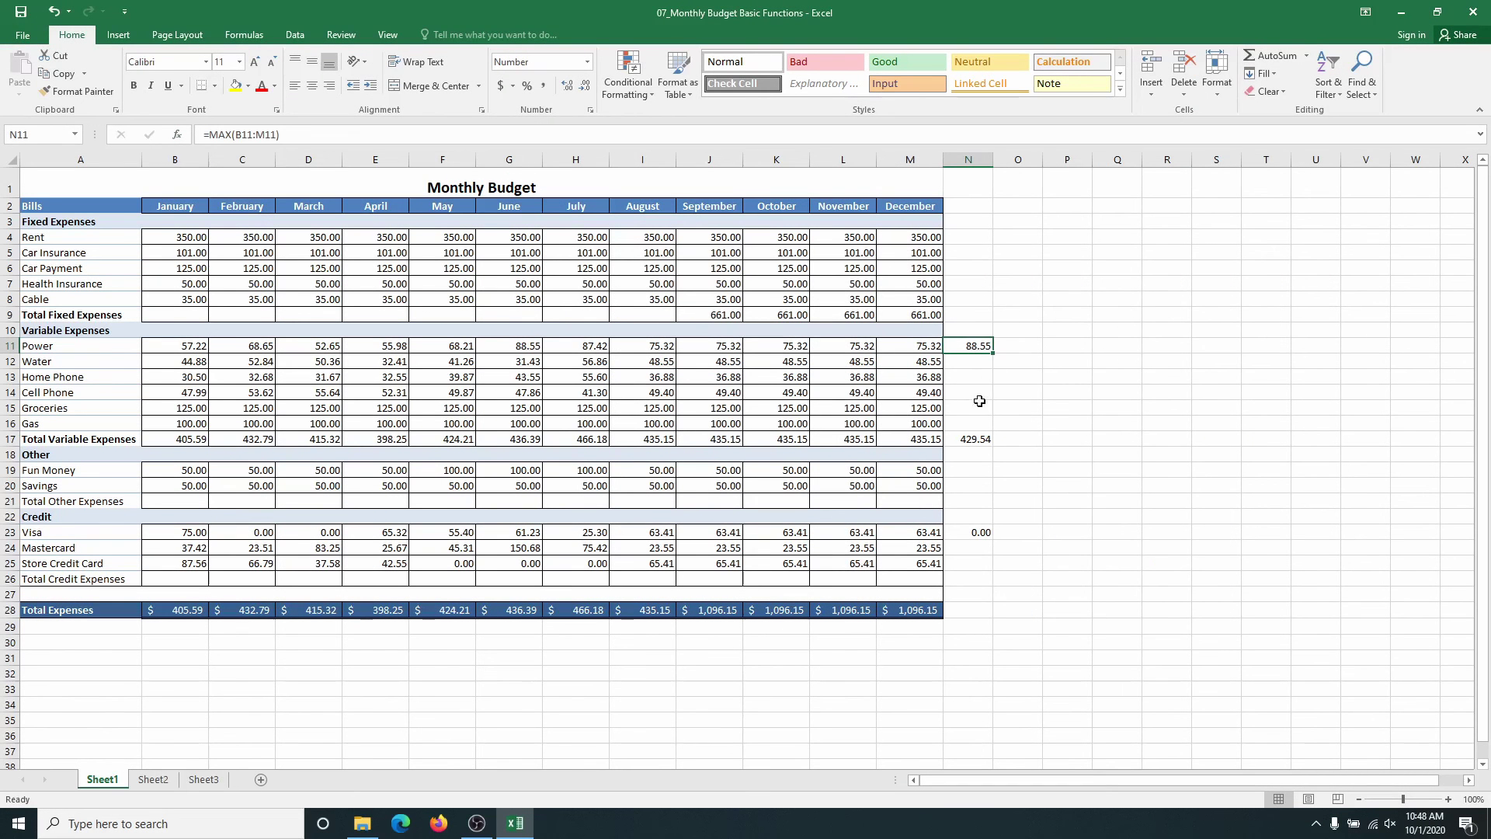
{"action": "left_click", "coordinate": [974, 441]}
{"action": "left_click", "coordinate": [971, 534]}
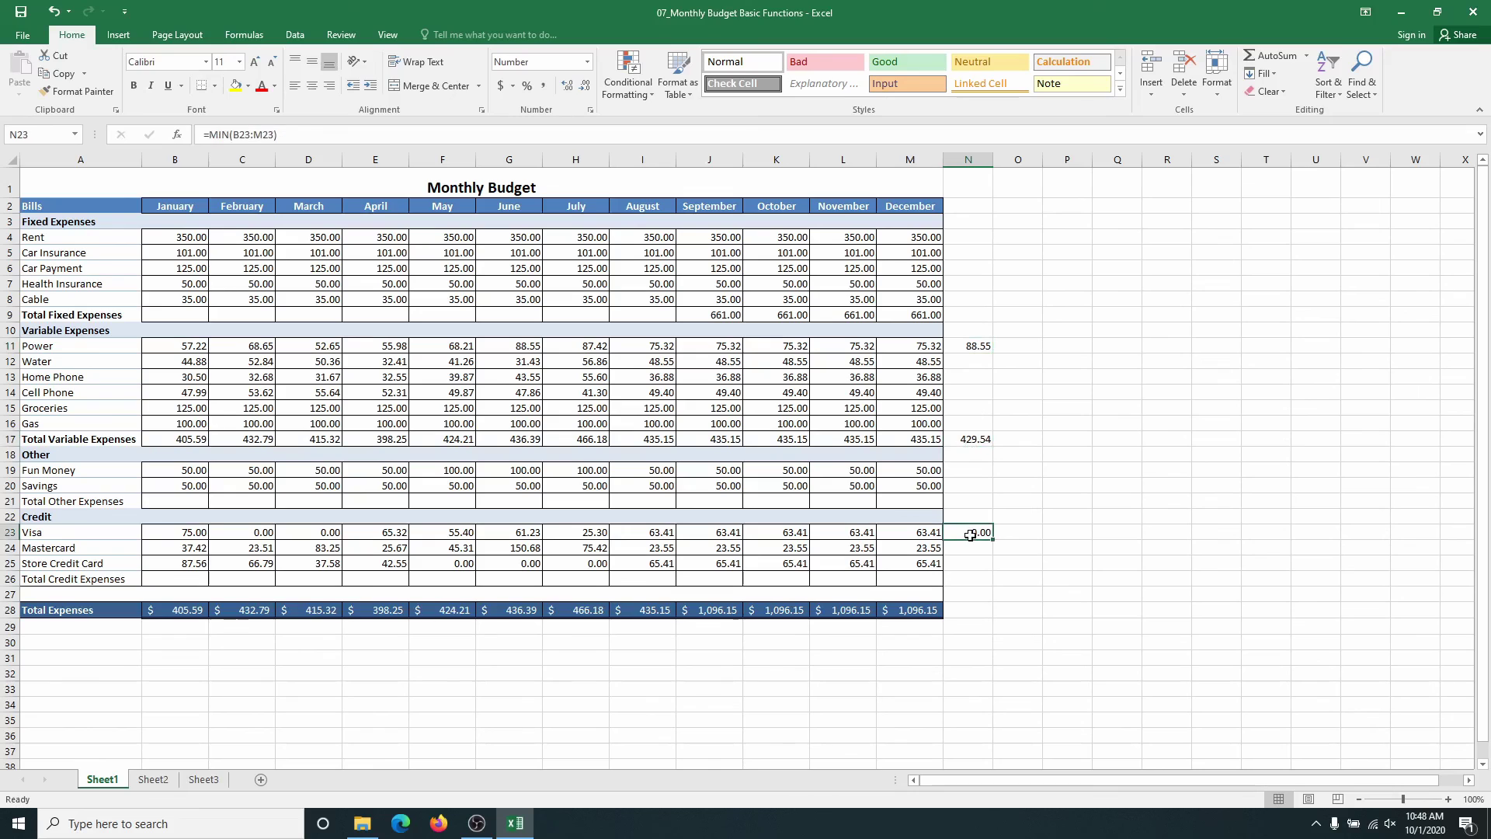
{"action": "left_click", "coordinate": [973, 437]}
{"action": "left_click", "coordinate": [977, 344]}
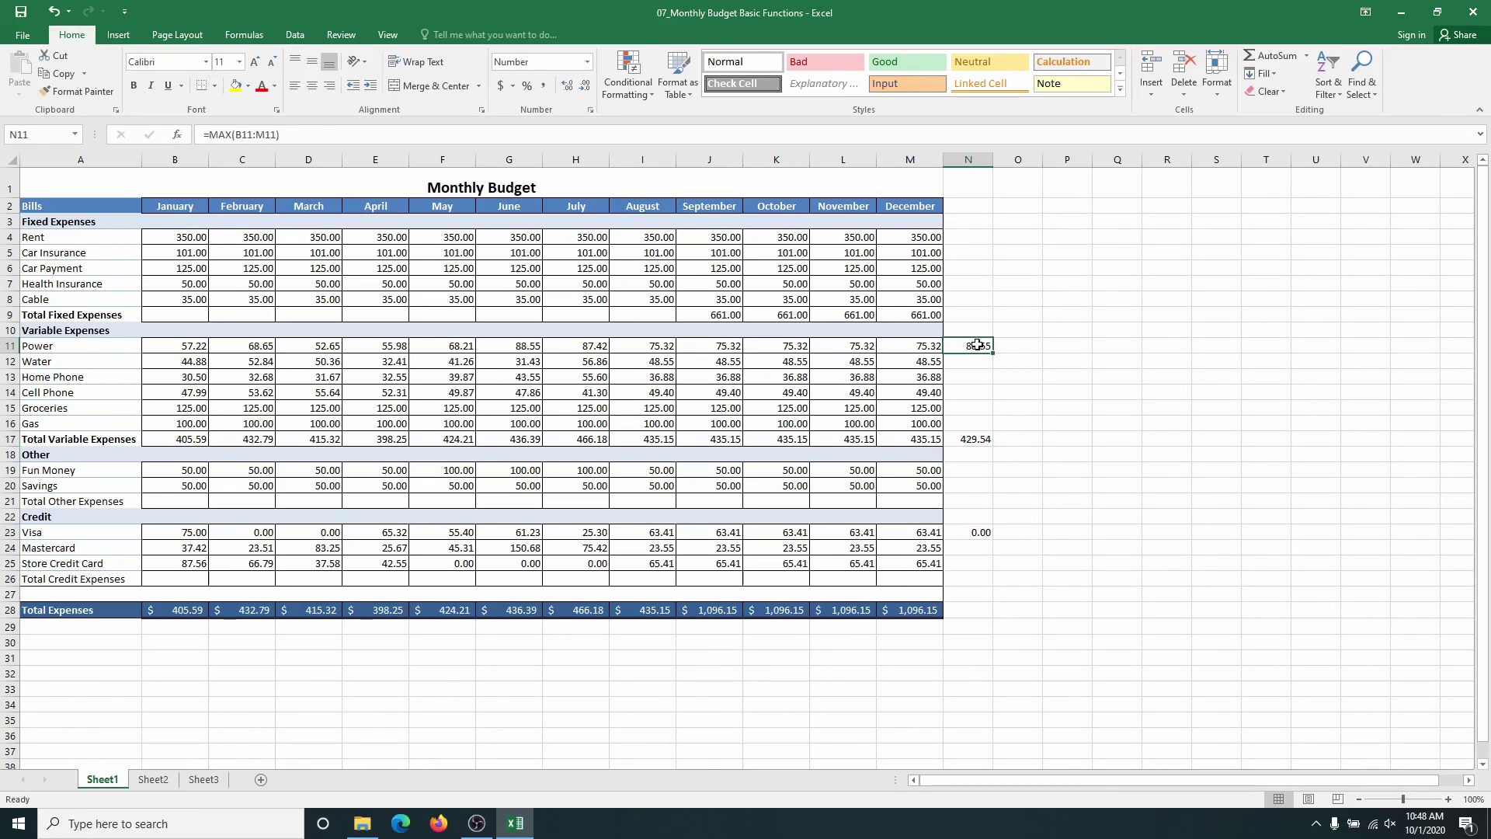